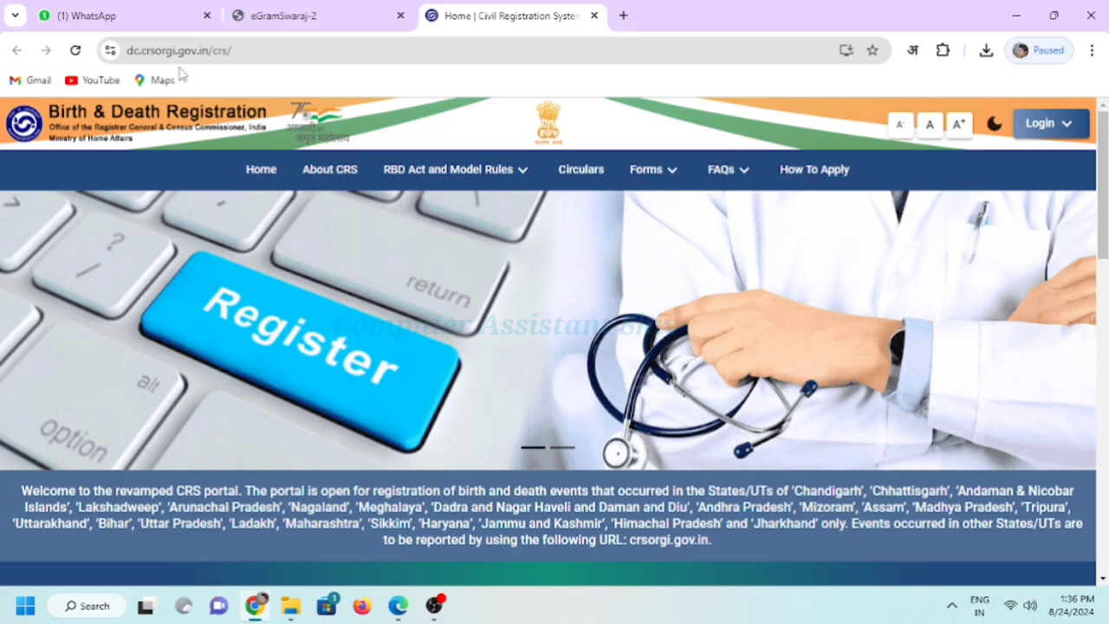
Check the CRS portal's web address, then switch to the amendment act gazette PDF
{"action": "left_click", "coordinate": [234, 51]}
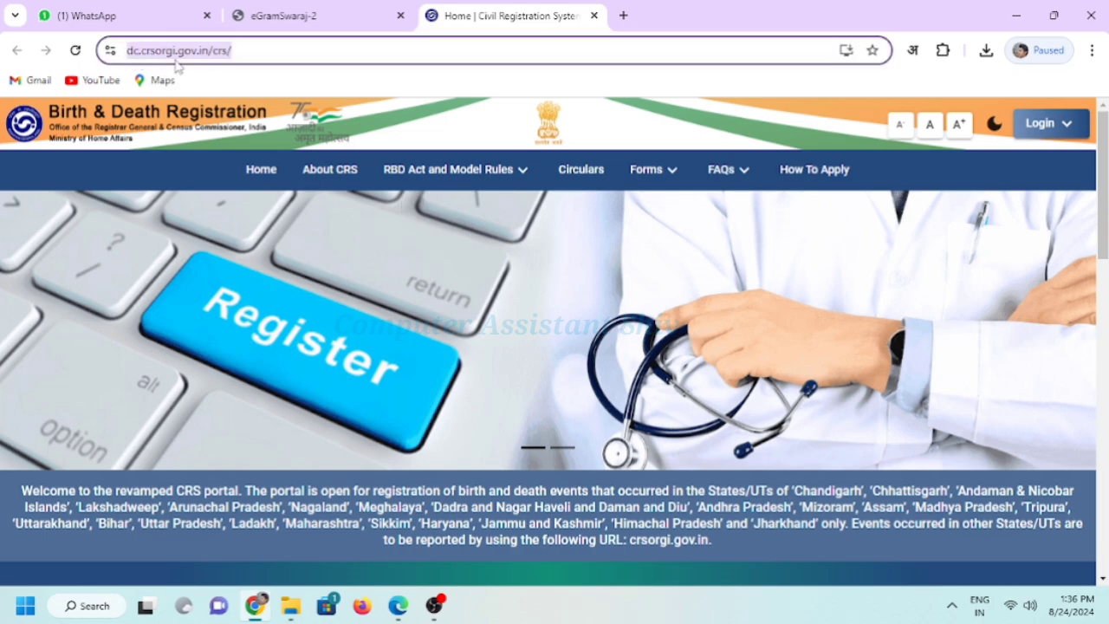
{"action": "left_click", "coordinate": [247, 52]}
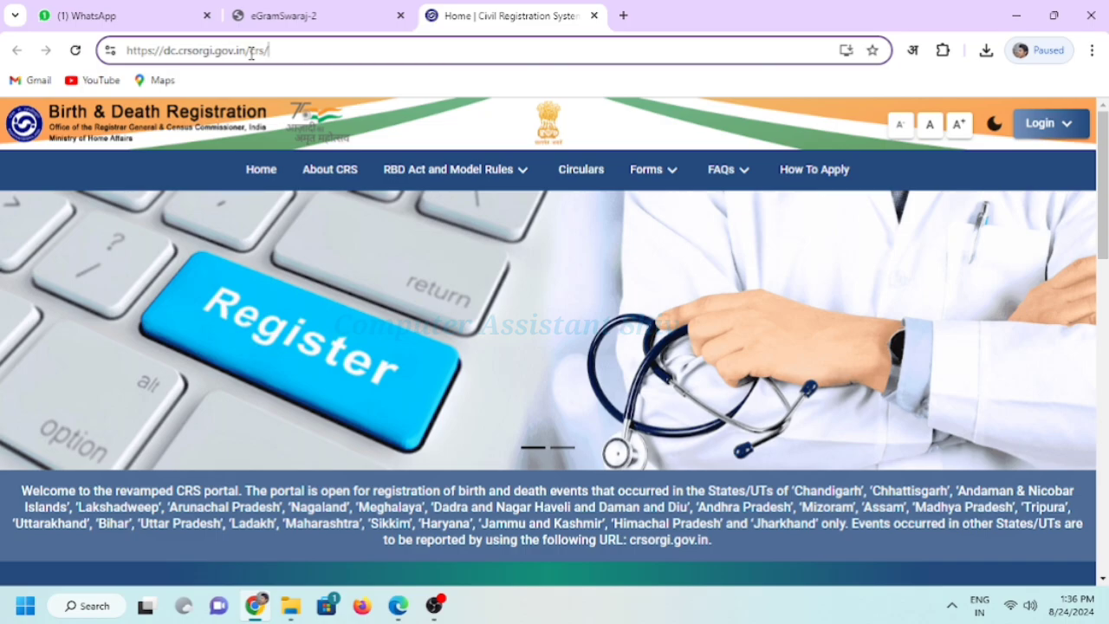
{"action": "key", "text": "alt+Tab"}
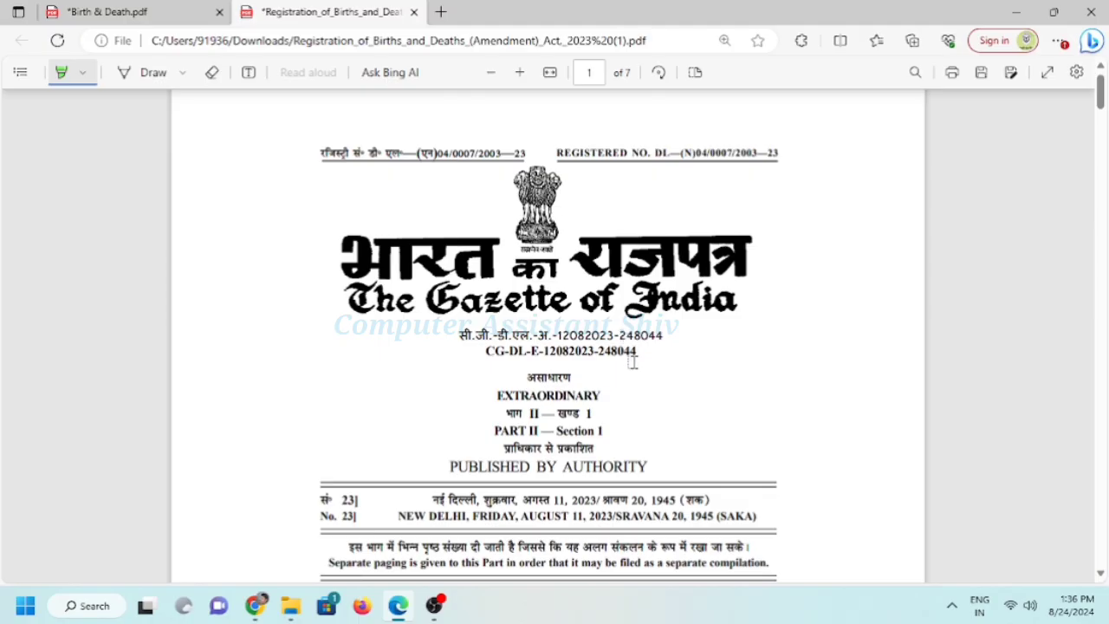
Highlight in green the line amending the 1969 Act and the amendment act's title
{"action": "scroll", "coordinate": [634, 363], "scroll_direction": "down", "scroll_amount": 5}
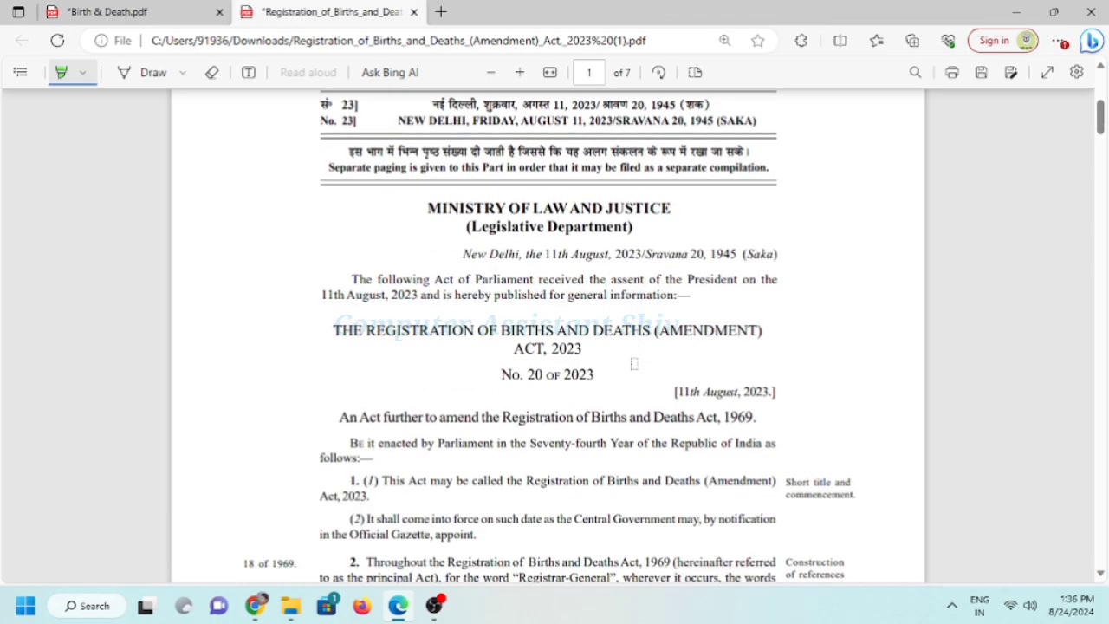
{"action": "scroll", "coordinate": [634, 362], "scroll_direction": "down", "scroll_amount": 2}
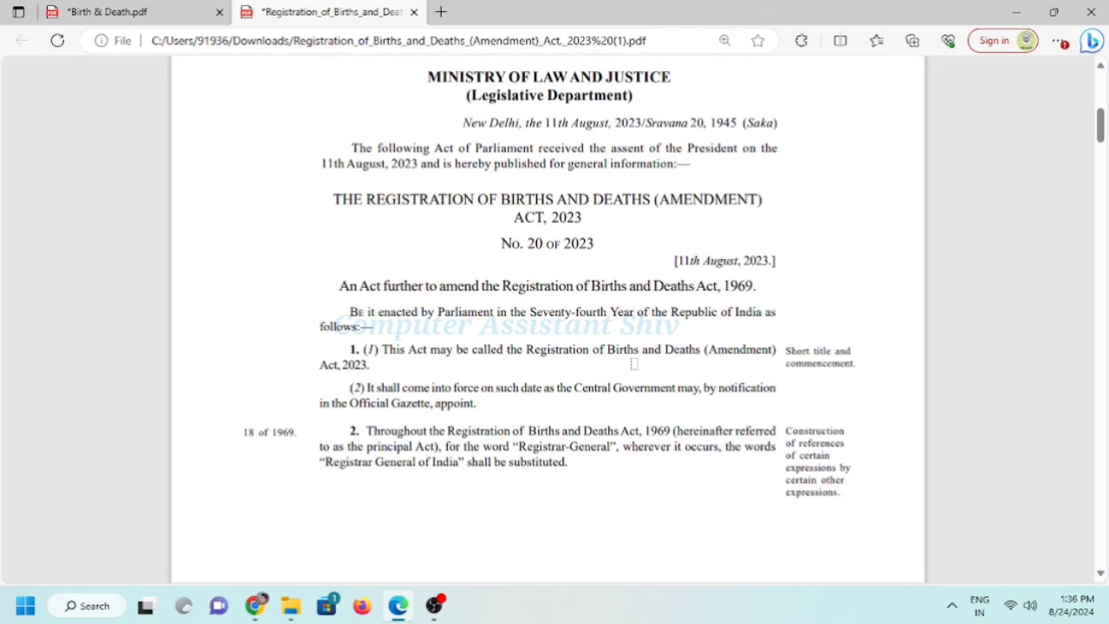
{"action": "left_click_drag", "start_coordinate": [341, 287], "coordinate": [750, 287]}
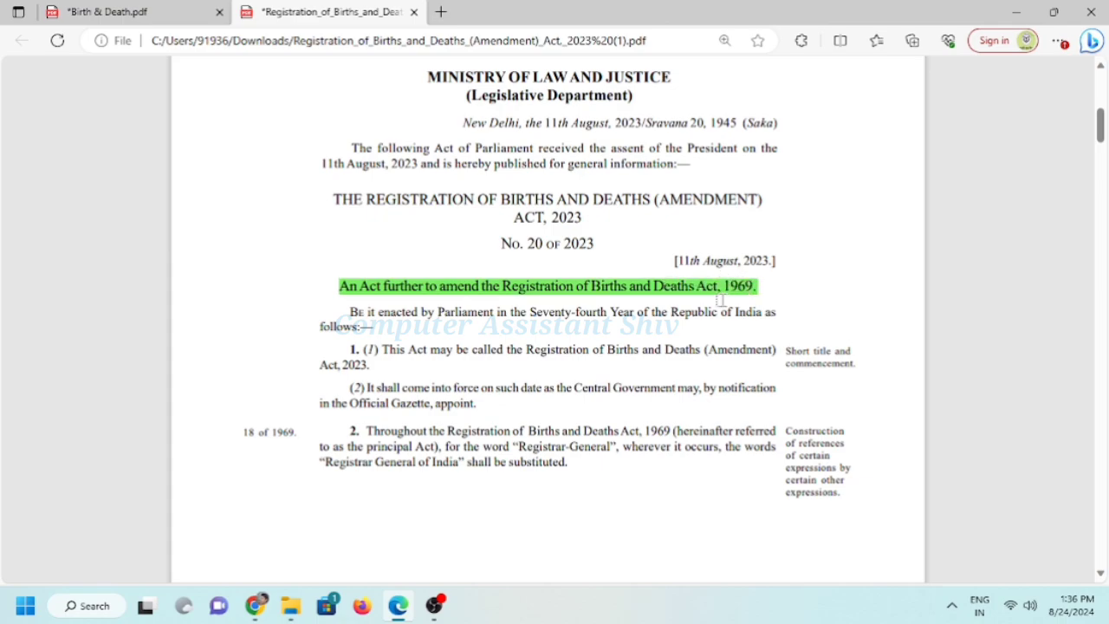
{"action": "scroll", "coordinate": [720, 300], "scroll_direction": "up", "scroll_amount": 1}
{"action": "left_click_drag", "start_coordinate": [287, 174], "coordinate": [815, 177]}
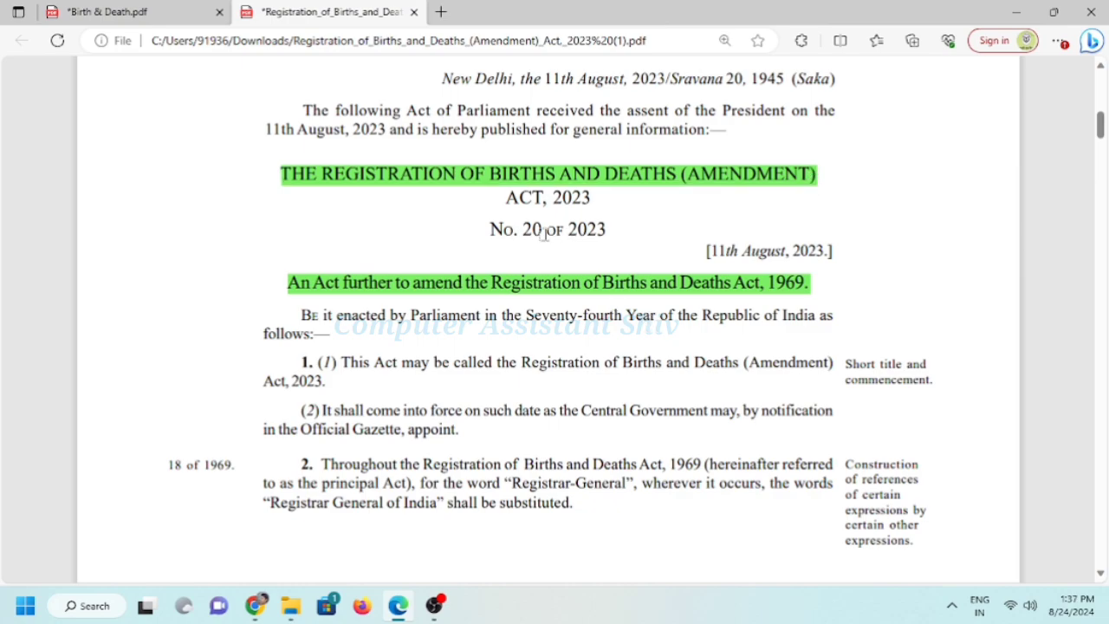
Scroll through the Act to review the delayed-registration time limits and magistrates
{"action": "scroll", "coordinate": [545, 234], "scroll_direction": "down", "scroll_amount": 1}
{"action": "scroll", "coordinate": [629, 317], "scroll_direction": "down", "scroll_amount": 20}
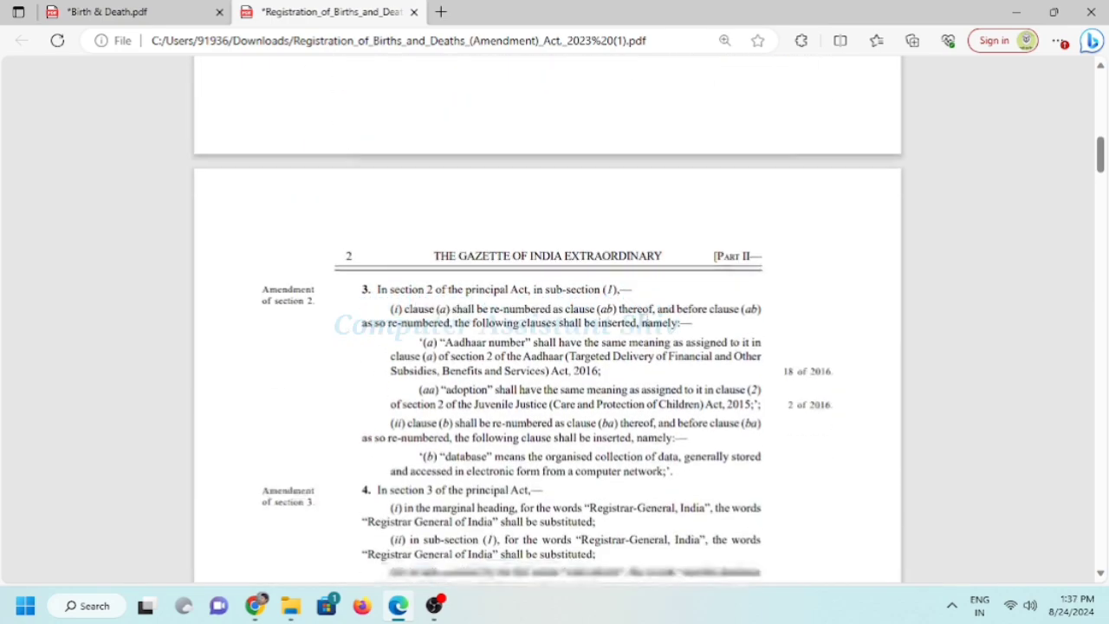
{"action": "scroll", "coordinate": [655, 328], "scroll_direction": "up", "scroll_amount": 5}
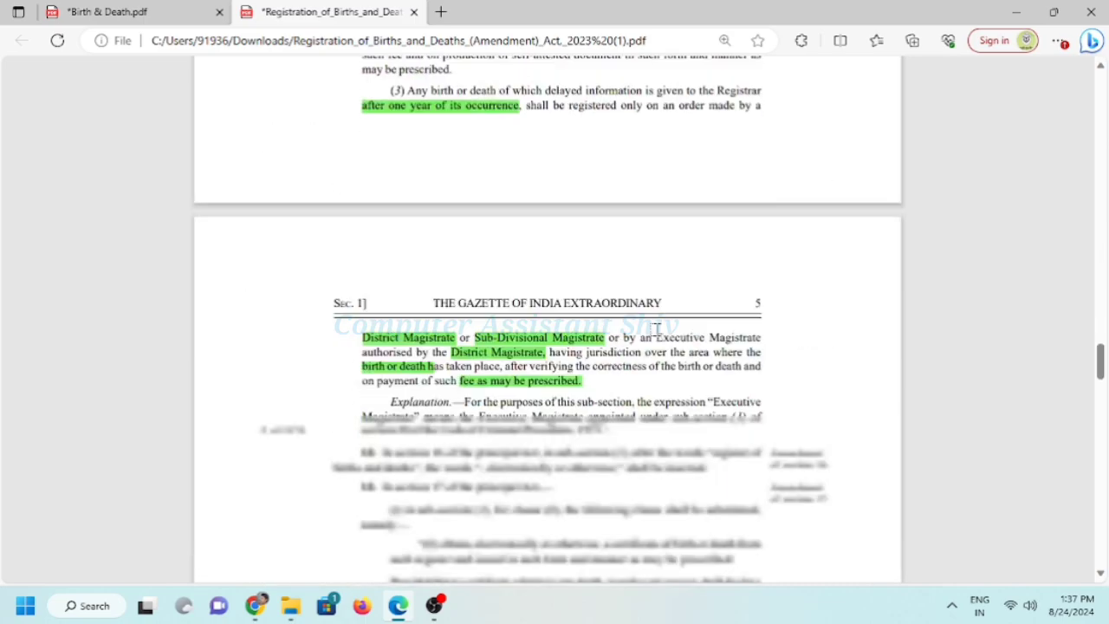
{"action": "scroll", "coordinate": [655, 329], "scroll_direction": "down", "scroll_amount": 6}
{"action": "scroll", "coordinate": [655, 328], "scroll_direction": "up", "scroll_amount": 3}
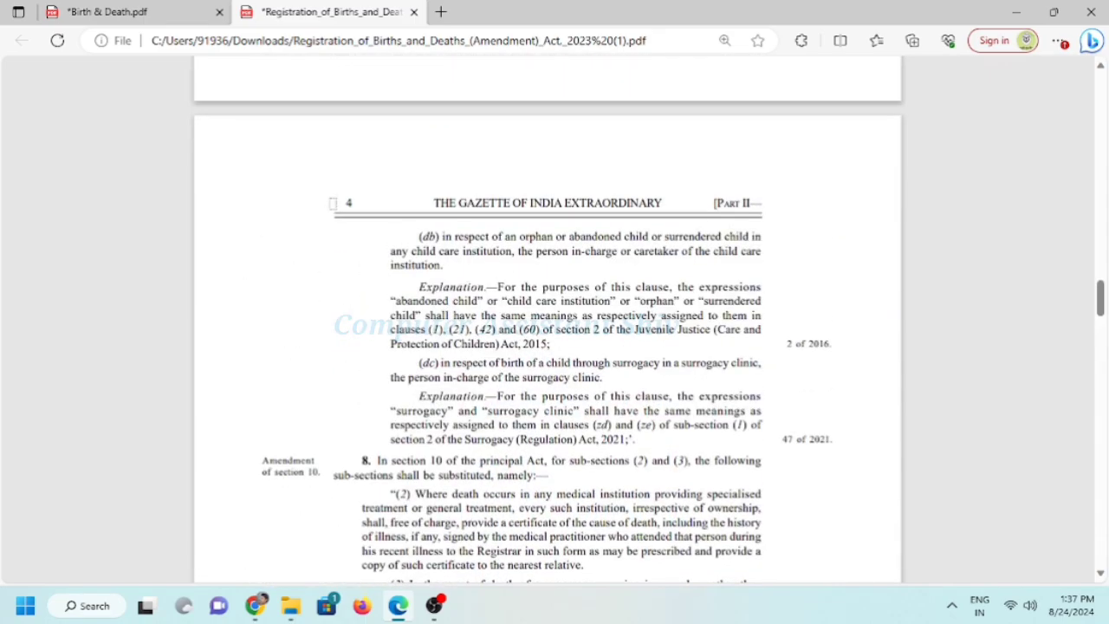
{"action": "scroll", "coordinate": [624, 251], "scroll_direction": "down", "scroll_amount": 12}
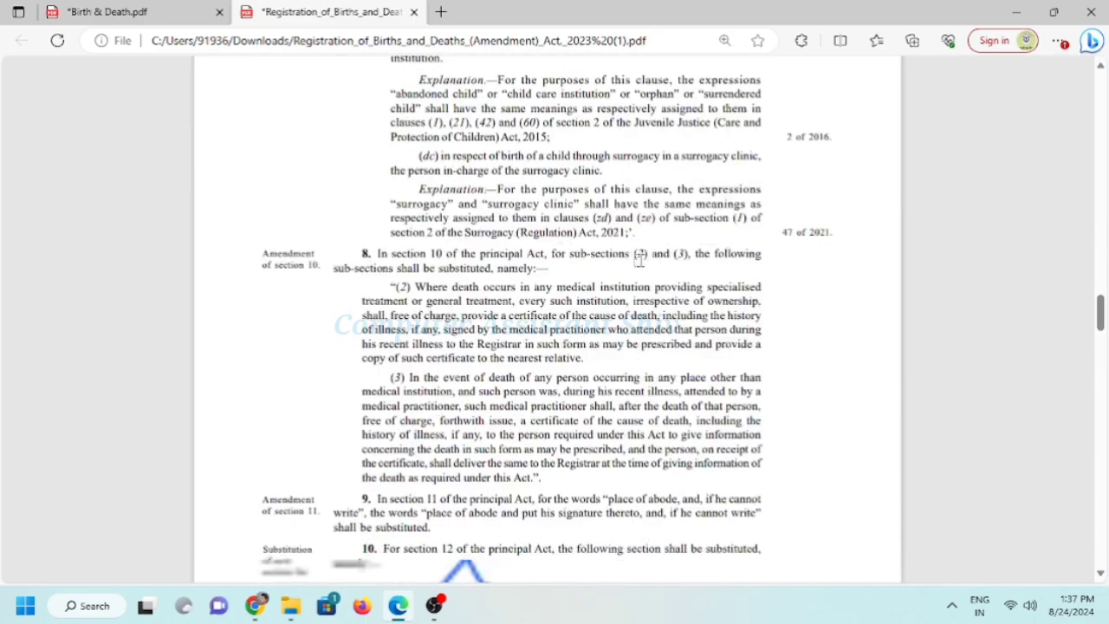
{"action": "scroll", "coordinate": [295, 292], "scroll_direction": "up", "scroll_amount": 4, "text": "ctrl"}
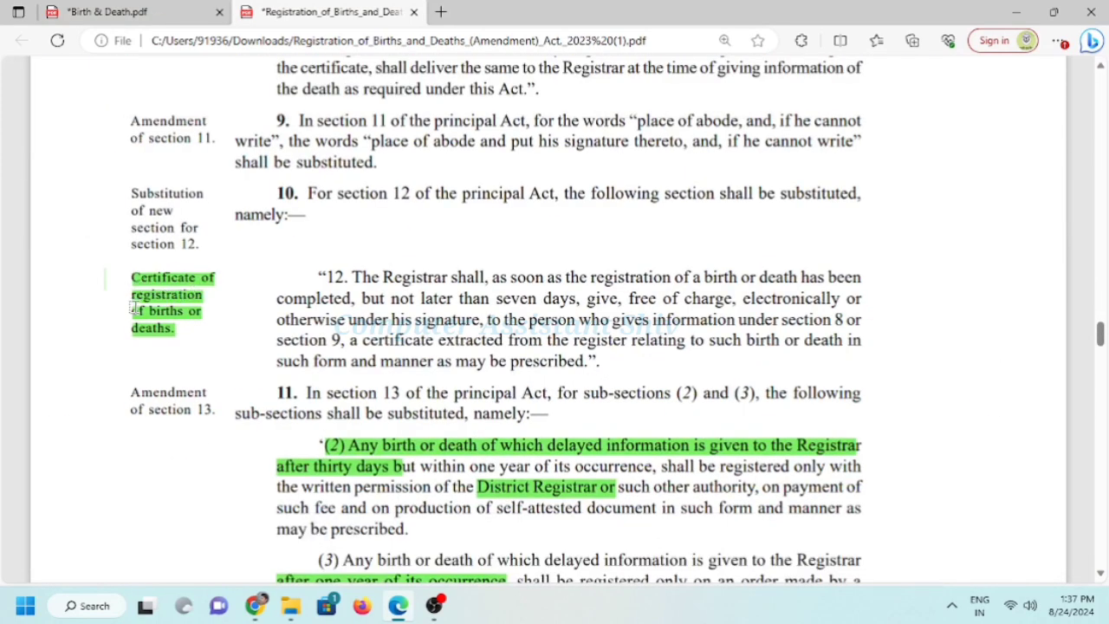
{"action": "scroll", "coordinate": [561, 336], "scroll_direction": "down", "scroll_amount": 3}
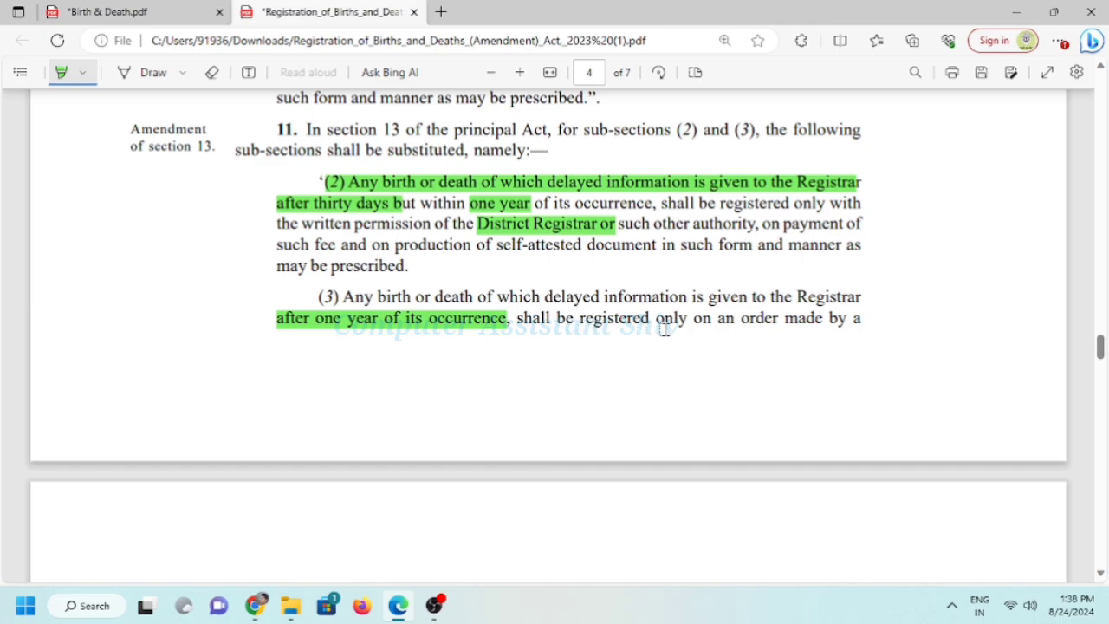
{"action": "scroll", "coordinate": [802, 321], "scroll_direction": "down", "scroll_amount": 4}
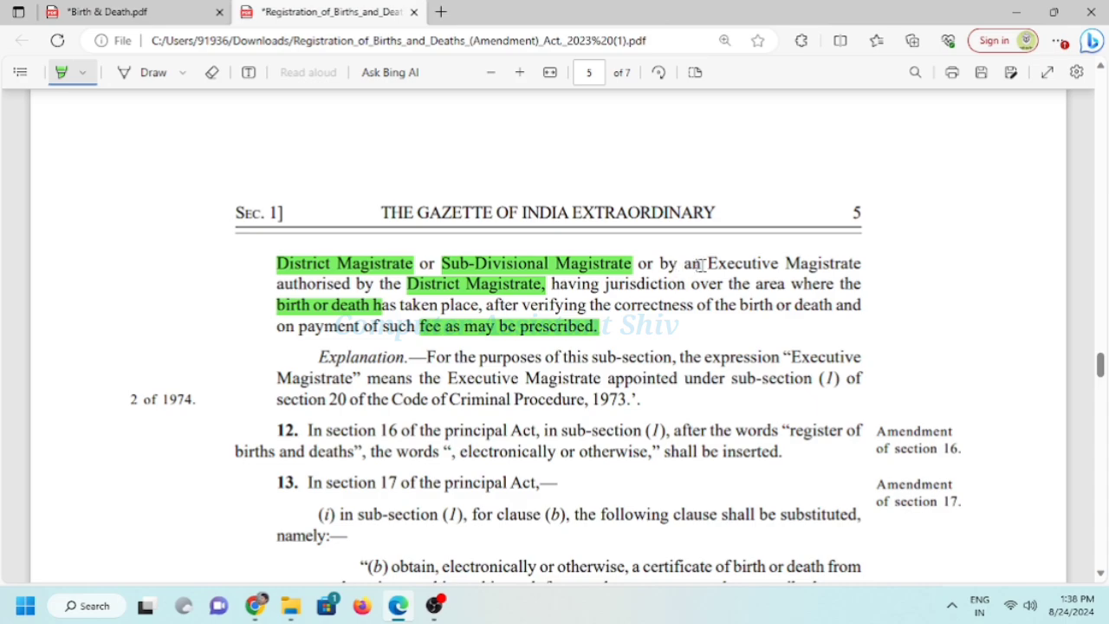
In the Birth & Death manual, ink-mark the chief registrar line on the cover
{"action": "key", "text": "ctrl+Tab"}
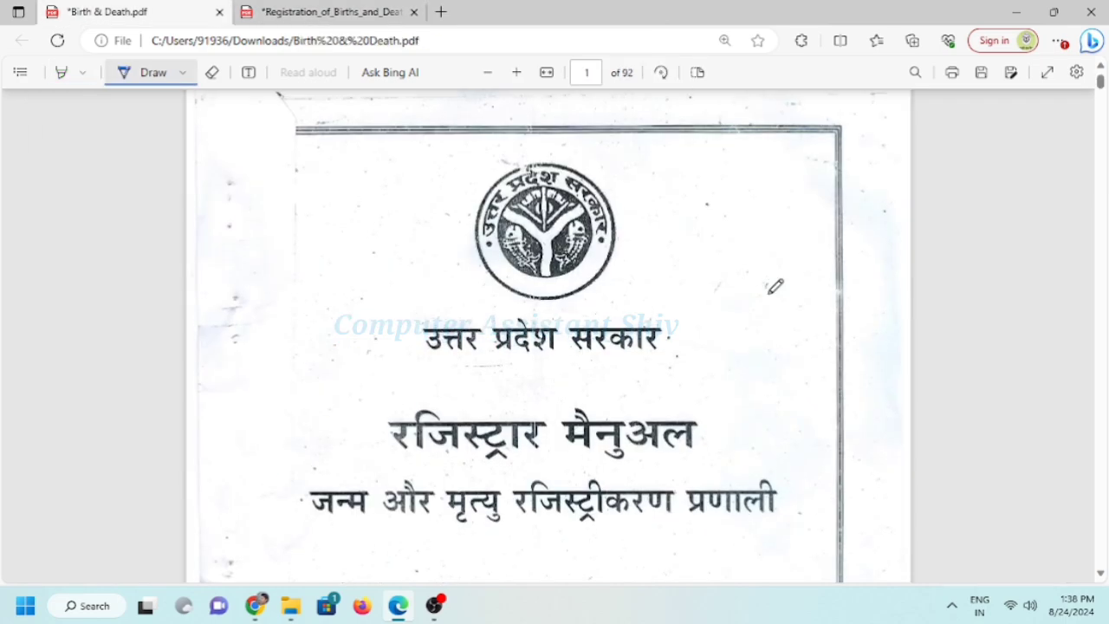
{"action": "scroll", "coordinate": [775, 290], "scroll_direction": "down", "scroll_amount": 8}
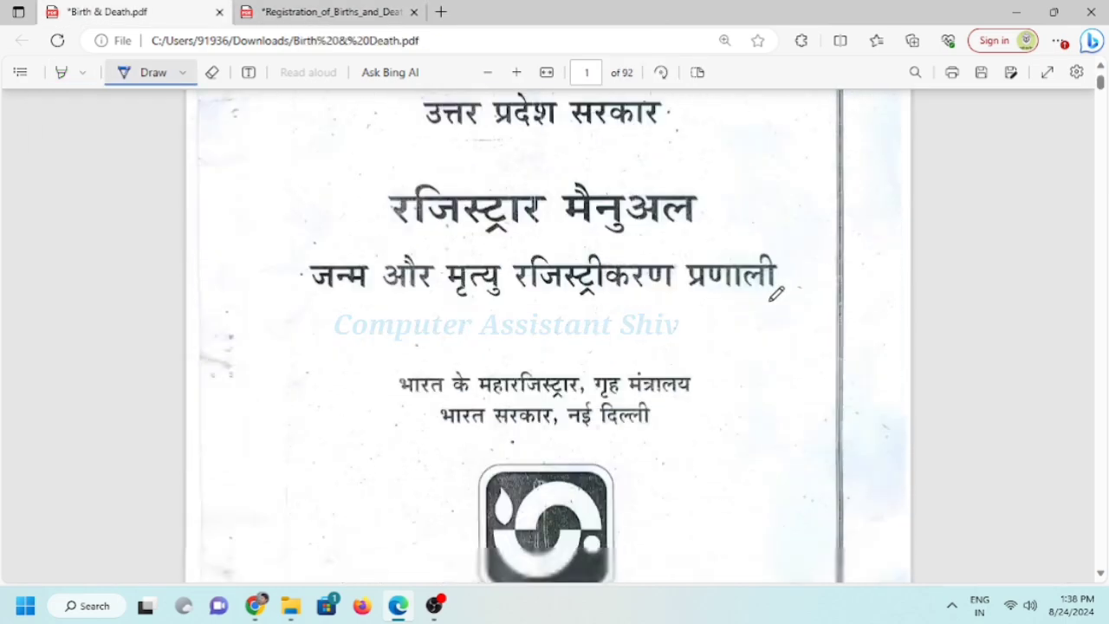
{"action": "scroll", "coordinate": [782, 301], "scroll_direction": "up", "scroll_amount": 3}
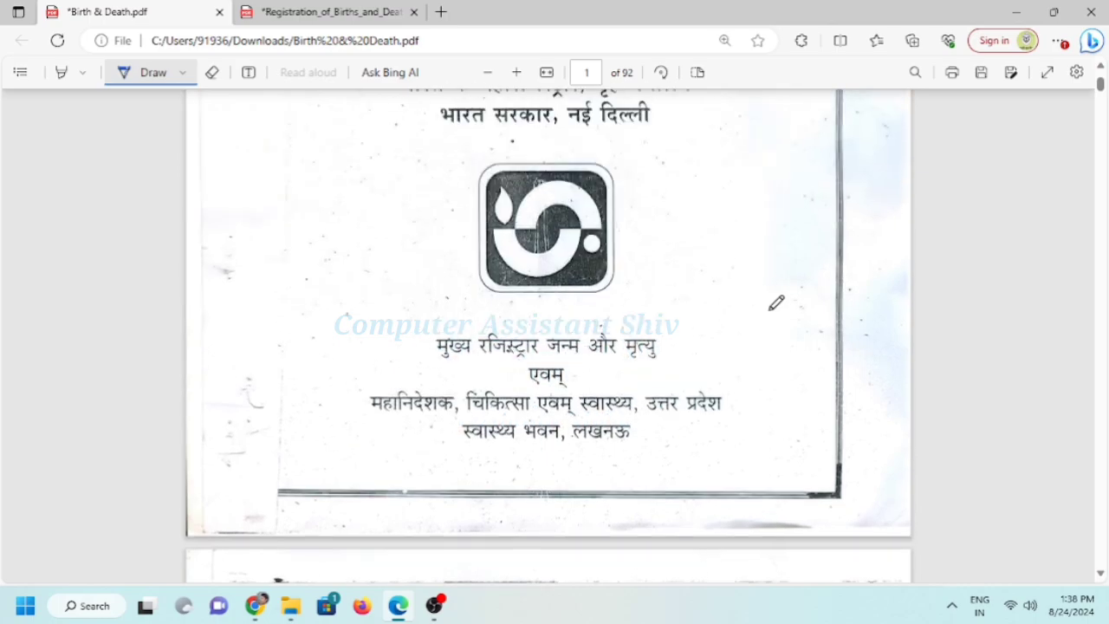
{"action": "mouse_move", "coordinate": [721, 310]}
{"action": "left_mouse_down"}
{"action": "mouse_move", "coordinate": [438, 350]}
{"action": "mouse_move", "coordinate": [706, 320]}
{"action": "left_mouse_up"}
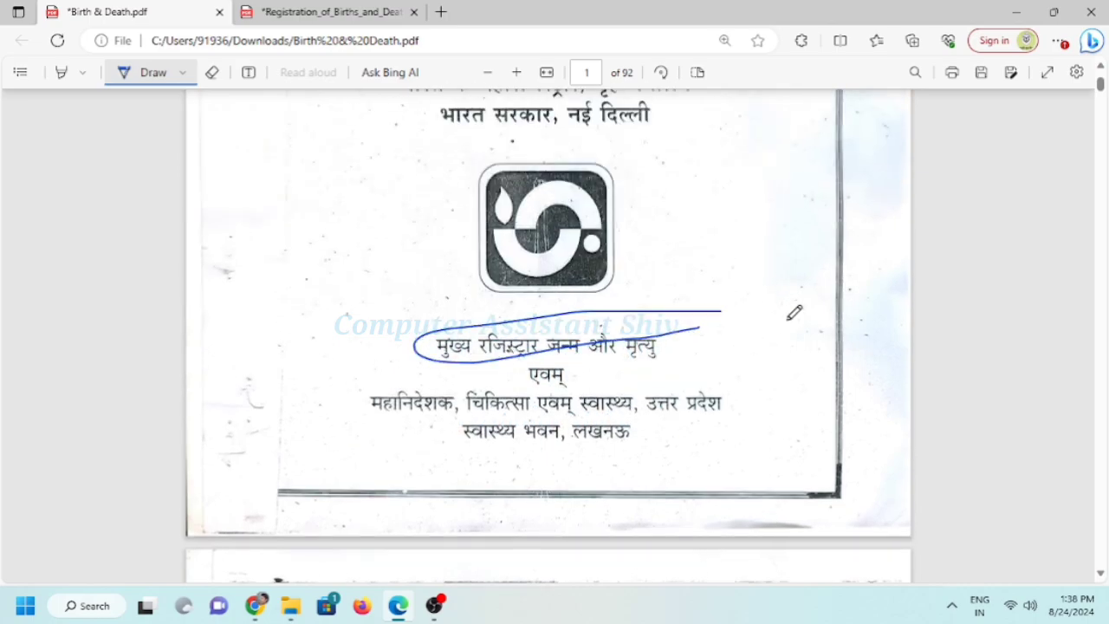
{"action": "scroll", "coordinate": [795, 313], "scroll_direction": "down", "scroll_amount": 15}
{"action": "scroll", "coordinate": [735, 331], "scroll_direction": "down", "scroll_amount": 15}
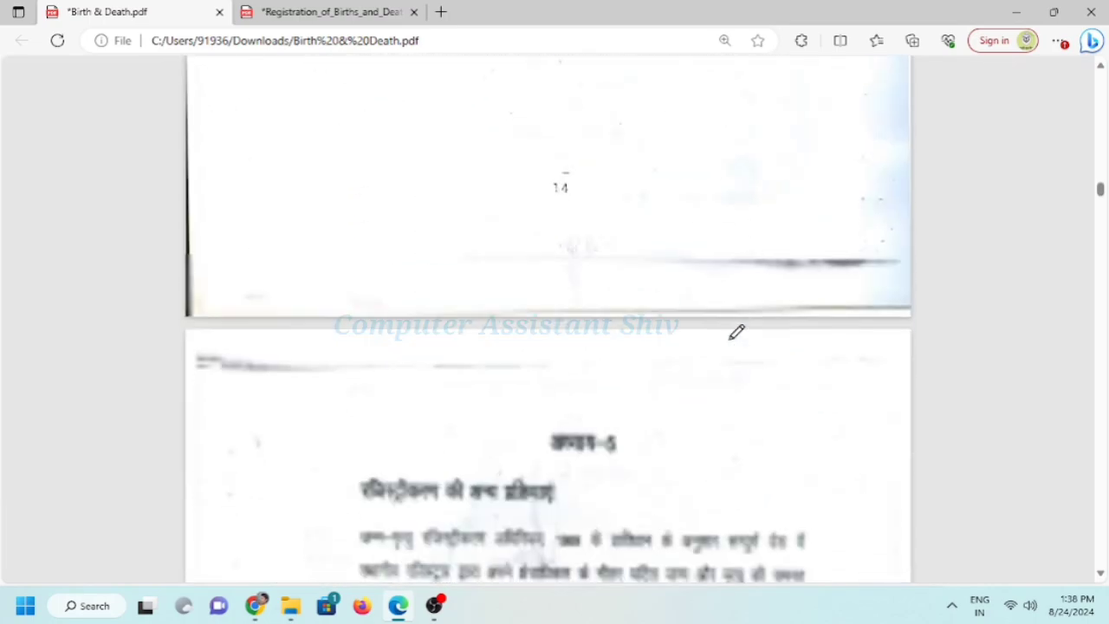
{"action": "scroll", "coordinate": [736, 331], "scroll_direction": "up", "scroll_amount": 3}
{"action": "scroll", "coordinate": [735, 328], "scroll_direction": "down", "scroll_amount": 10}
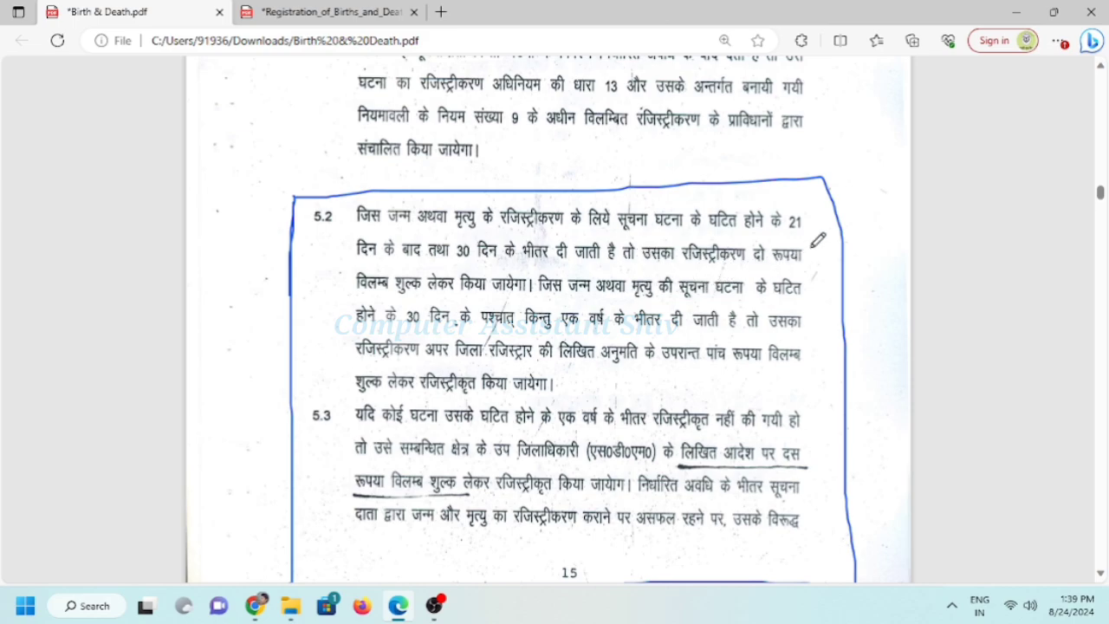
Circle and underline the fees, periods and officers in sections 5.2 and 5.3 in blue ink
{"action": "mouse_move", "coordinate": [805, 244]}
{"action": "left_mouse_down"}
{"action": "mouse_move", "coordinate": [751, 247]}
{"action": "mouse_move", "coordinate": [779, 264]}
{"action": "mouse_move", "coordinate": [804, 246]}
{"action": "left_mouse_up"}
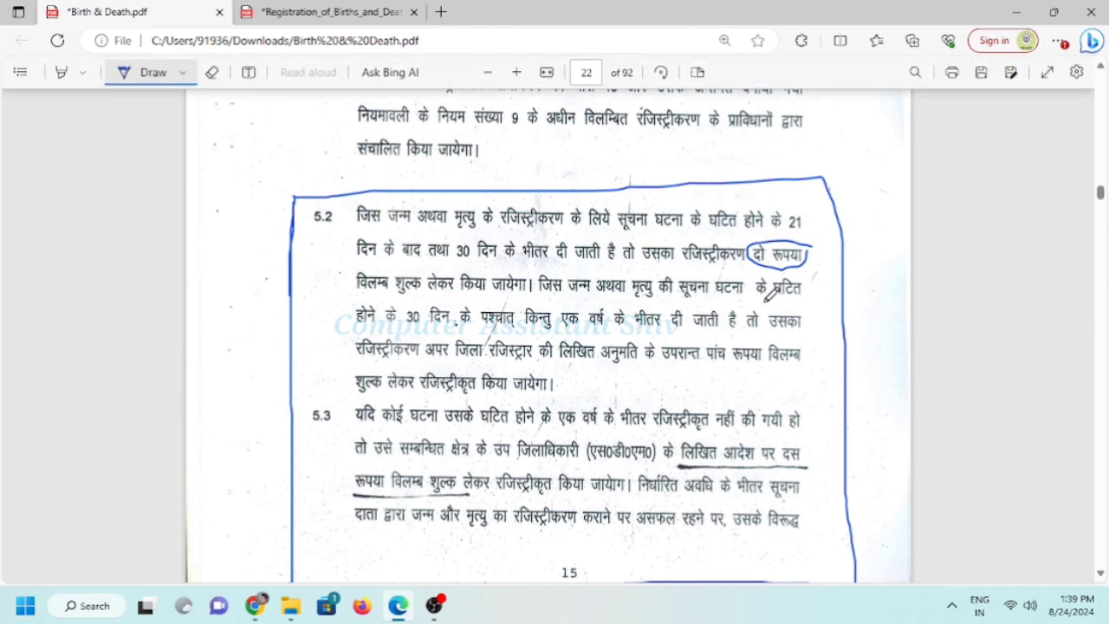
{"action": "mouse_move", "coordinate": [449, 304]}
{"action": "left_mouse_down"}
{"action": "mouse_move", "coordinate": [405, 332]}
{"action": "mouse_move", "coordinate": [459, 322]}
{"action": "left_mouse_up"}
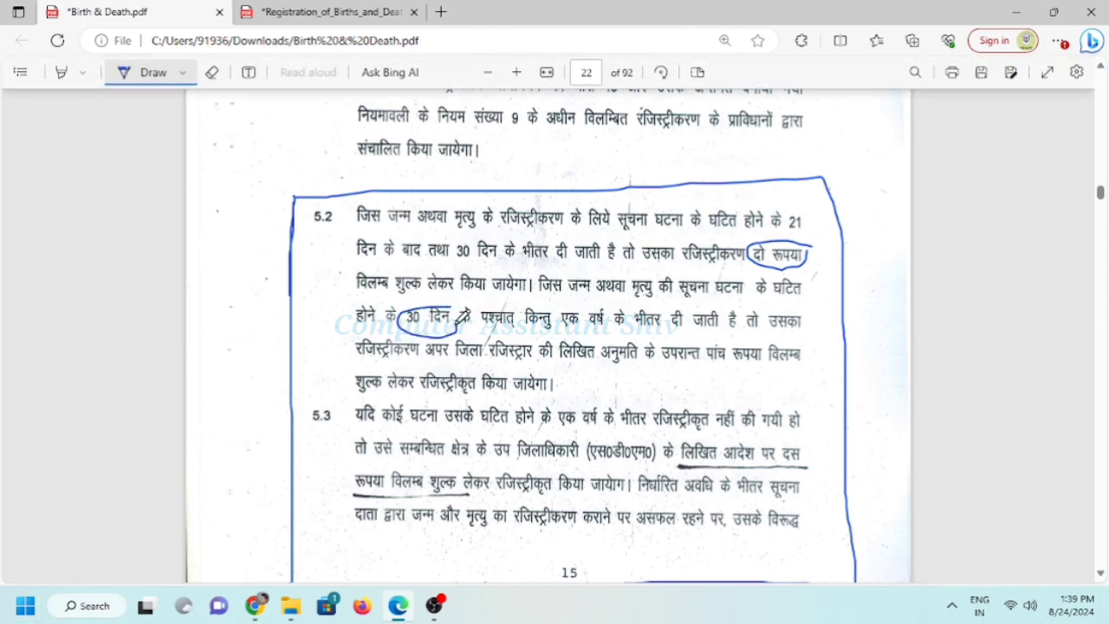
{"action": "mouse_move", "coordinate": [650, 298]}
{"action": "left_mouse_down"}
{"action": "mouse_move", "coordinate": [577, 299]}
{"action": "mouse_move", "coordinate": [600, 322]}
{"action": "mouse_move", "coordinate": [647, 303]}
{"action": "left_mouse_up"}
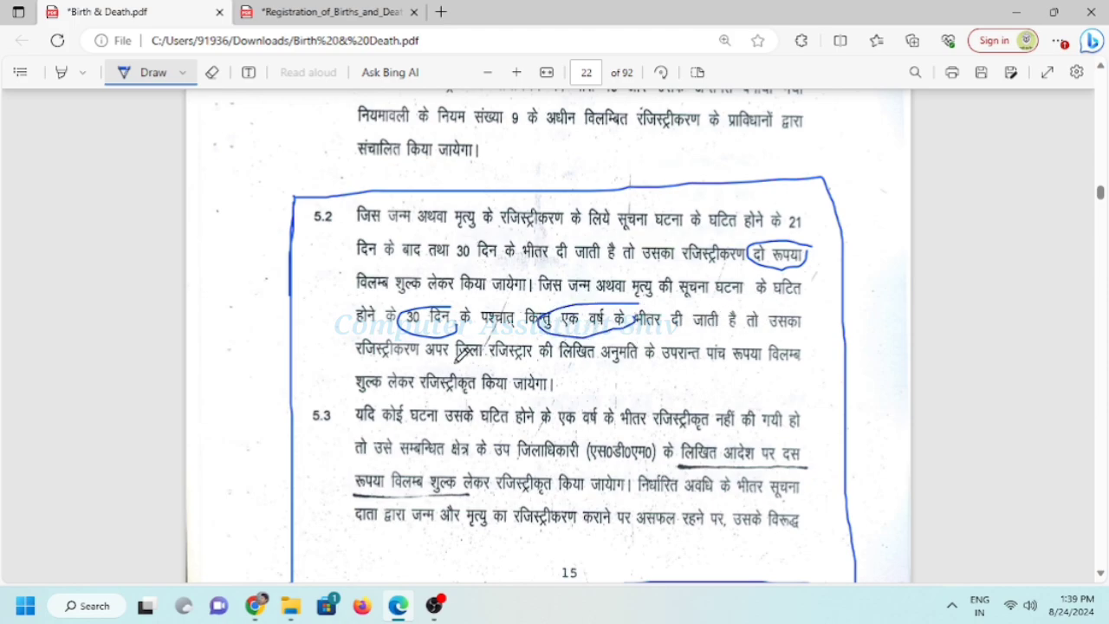
{"action": "left_click_drag", "start_coordinate": [455, 362], "coordinate": [551, 361]}
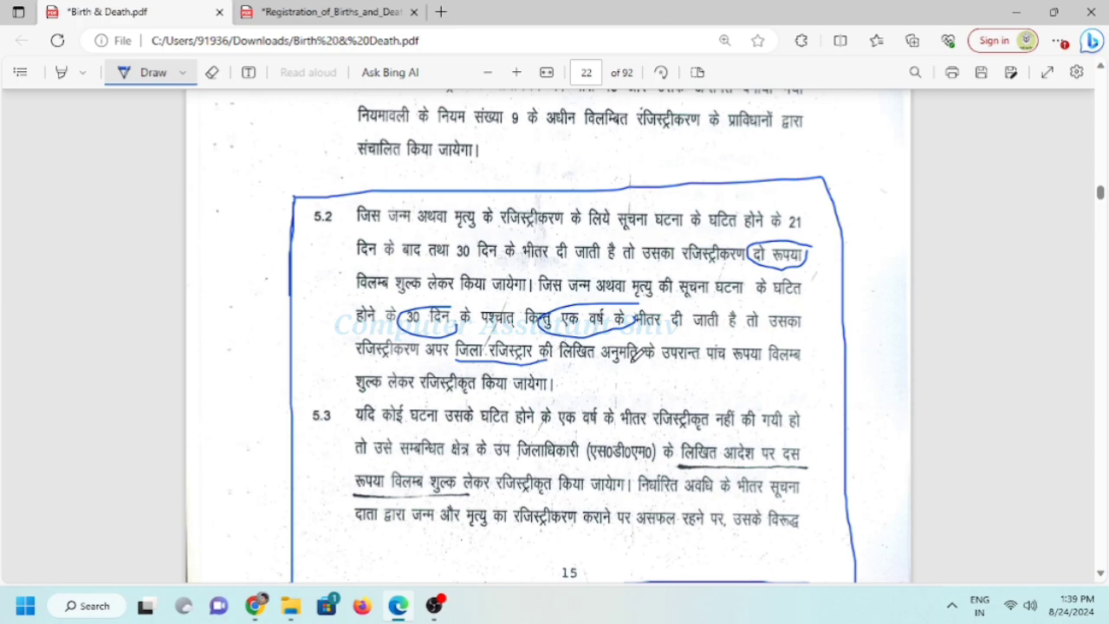
{"action": "mouse_move", "coordinate": [811, 340]}
{"action": "left_mouse_down"}
{"action": "mouse_move", "coordinate": [732, 336]}
{"action": "mouse_move", "coordinate": [715, 351]}
{"action": "mouse_move", "coordinate": [782, 345]}
{"action": "left_mouse_up"}
{"action": "scroll", "coordinate": [728, 359], "scroll_direction": "down", "scroll_amount": 3}
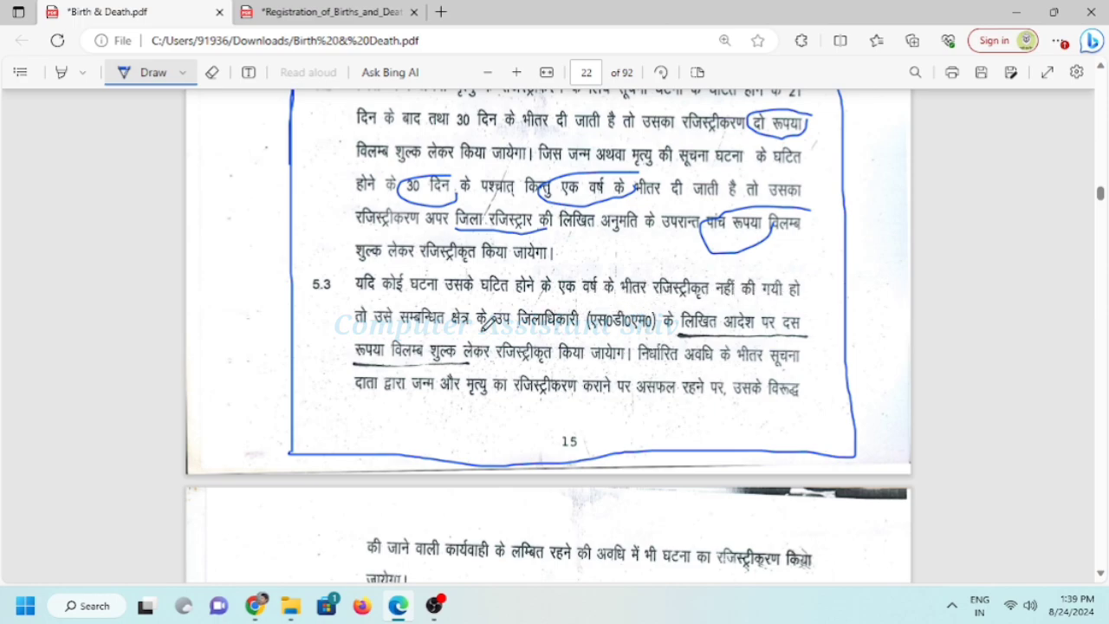
{"action": "mouse_move", "coordinate": [656, 302]}
{"action": "left_mouse_down"}
{"action": "mouse_move", "coordinate": [507, 305]}
{"action": "mouse_move", "coordinate": [502, 325]}
{"action": "mouse_move", "coordinate": [618, 333]}
{"action": "mouse_move", "coordinate": [658, 309]}
{"action": "left_mouse_up"}
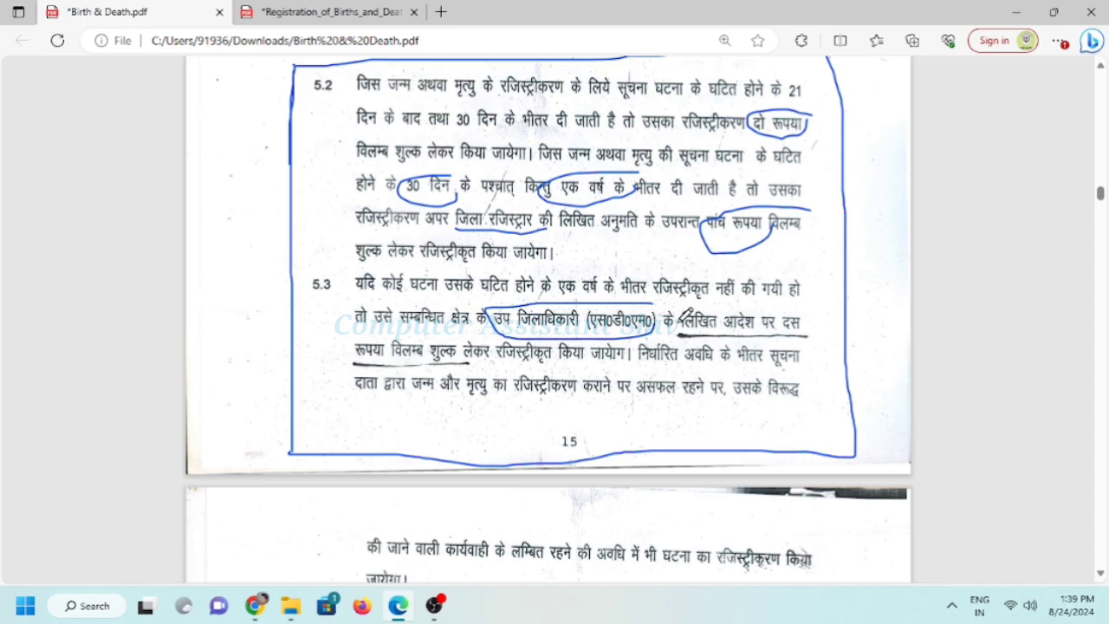
{"action": "mouse_move", "coordinate": [811, 298]}
{"action": "left_mouse_down"}
{"action": "mouse_move", "coordinate": [774, 302]}
{"action": "mouse_move", "coordinate": [792, 327]}
{"action": "mouse_move", "coordinate": [808, 305]}
{"action": "left_mouse_up"}
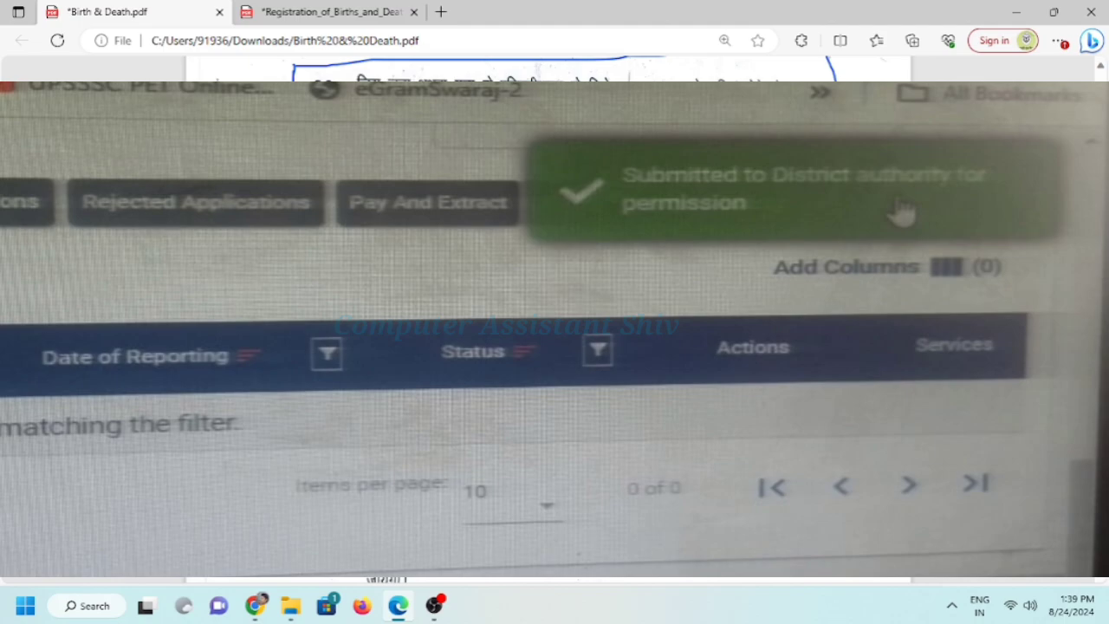
Leave the marked-up manual and return to the CRS portal home page
{"action": "scroll", "coordinate": [548, 69], "scroll_direction": "down", "scroll_amount": 5}
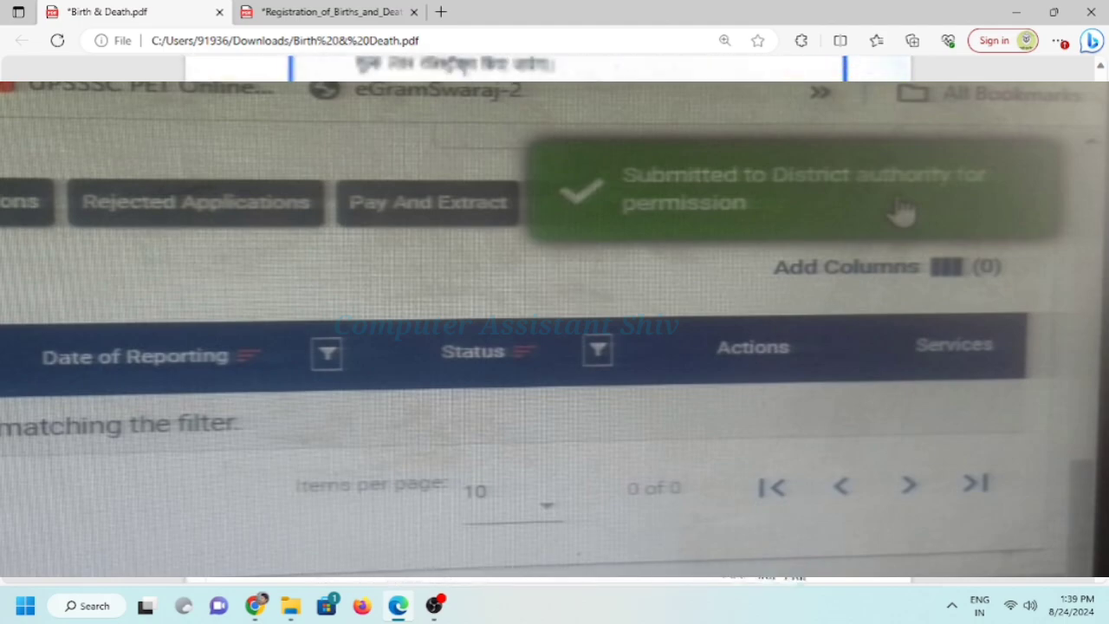
{"action": "scroll", "coordinate": [548, 69], "scroll_direction": "up", "scroll_amount": 2}
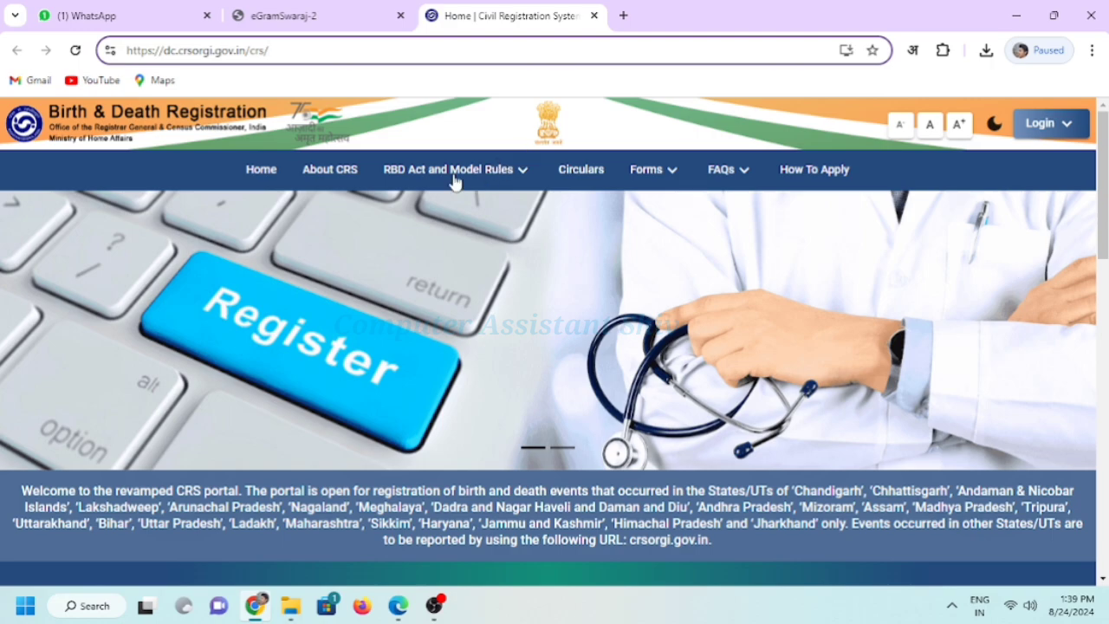
Log in via Reg.Functionaries / Institution with the captcha and OTP to reach the dashboard
{"action": "left_click", "coordinate": [1035, 128]}
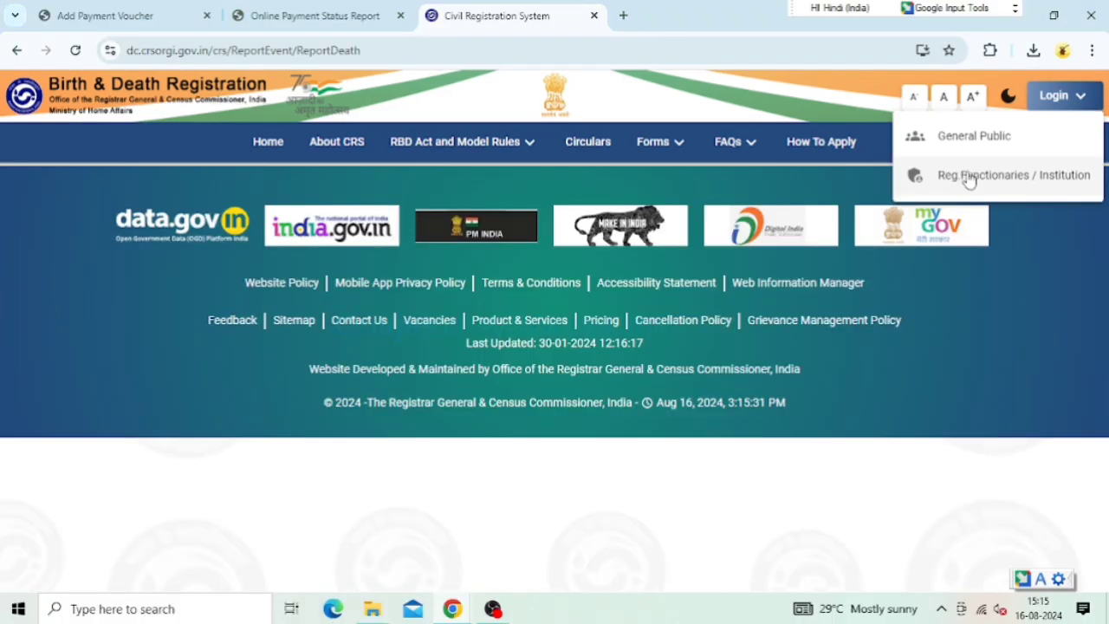
{"action": "left_click", "coordinate": [968, 173]}
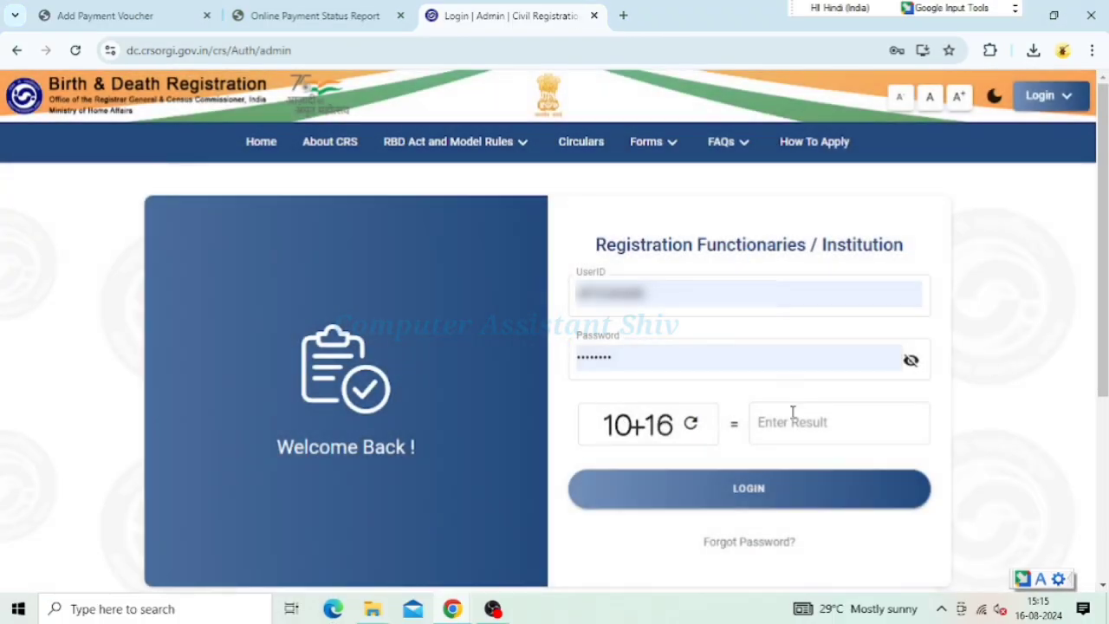
{"action": "left_click", "coordinate": [791, 419]}
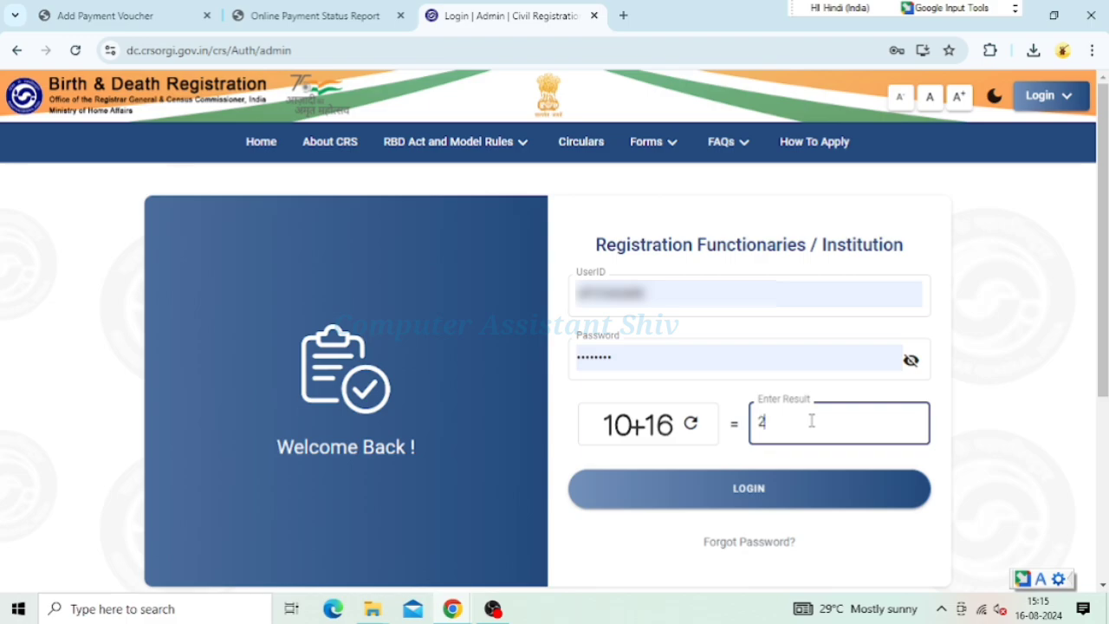
{"action": "left_click", "coordinate": [751, 494]}
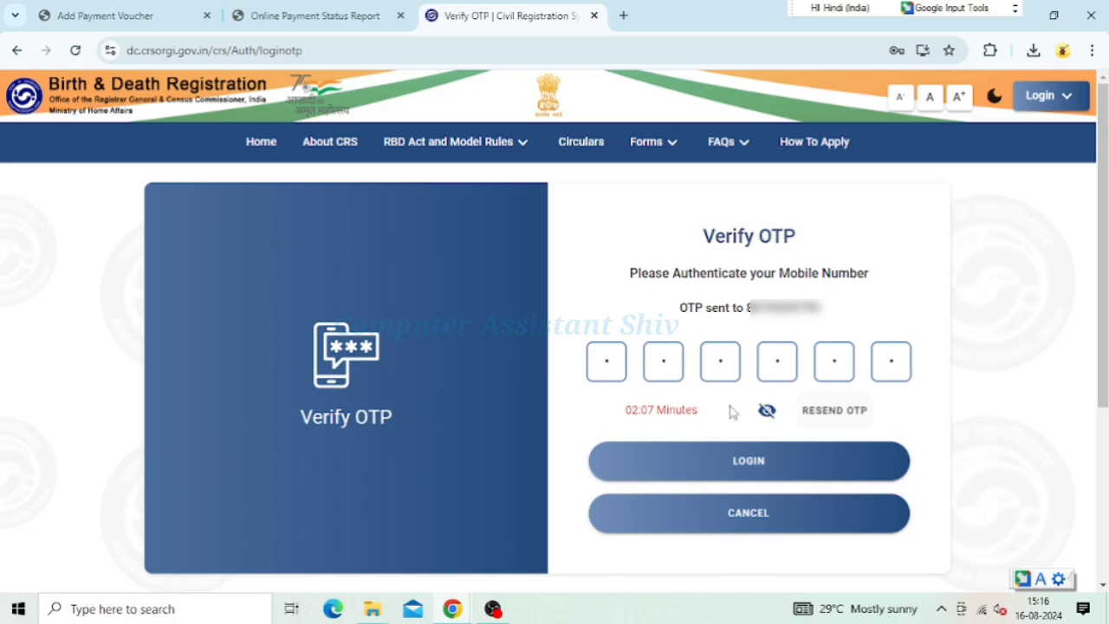
{"action": "left_click", "coordinate": [760, 470]}
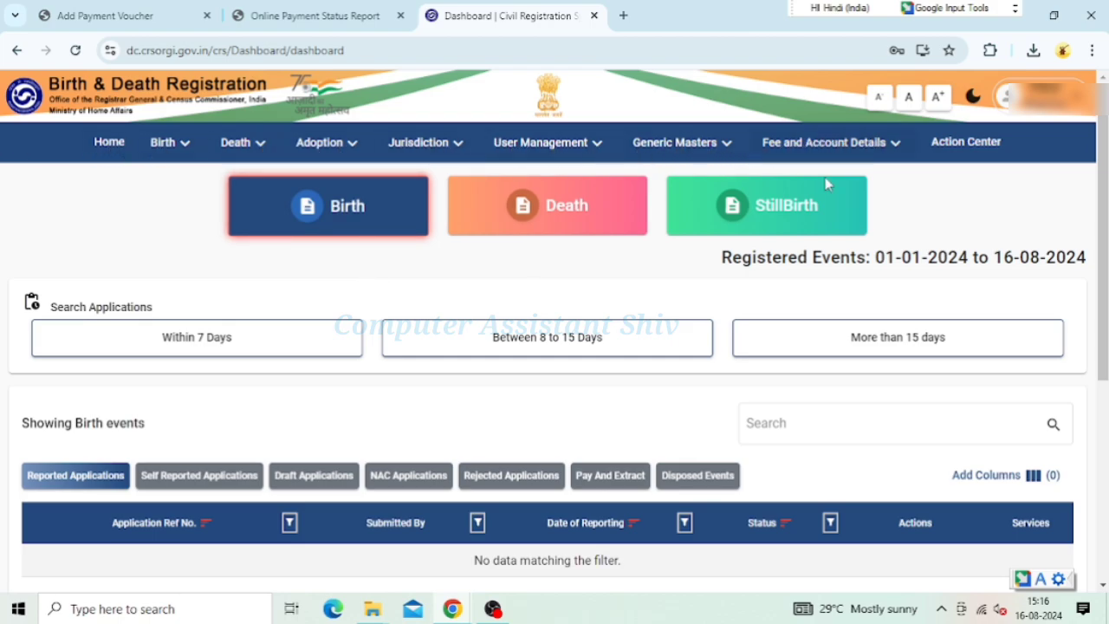
Review the dashboard, then open the Birth menu in the top navigation bar
{"action": "scroll", "coordinate": [557, 329], "scroll_direction": "down", "scroll_amount": 4}
{"action": "scroll", "coordinate": [693, 367], "scroll_direction": "up", "scroll_amount": 4}
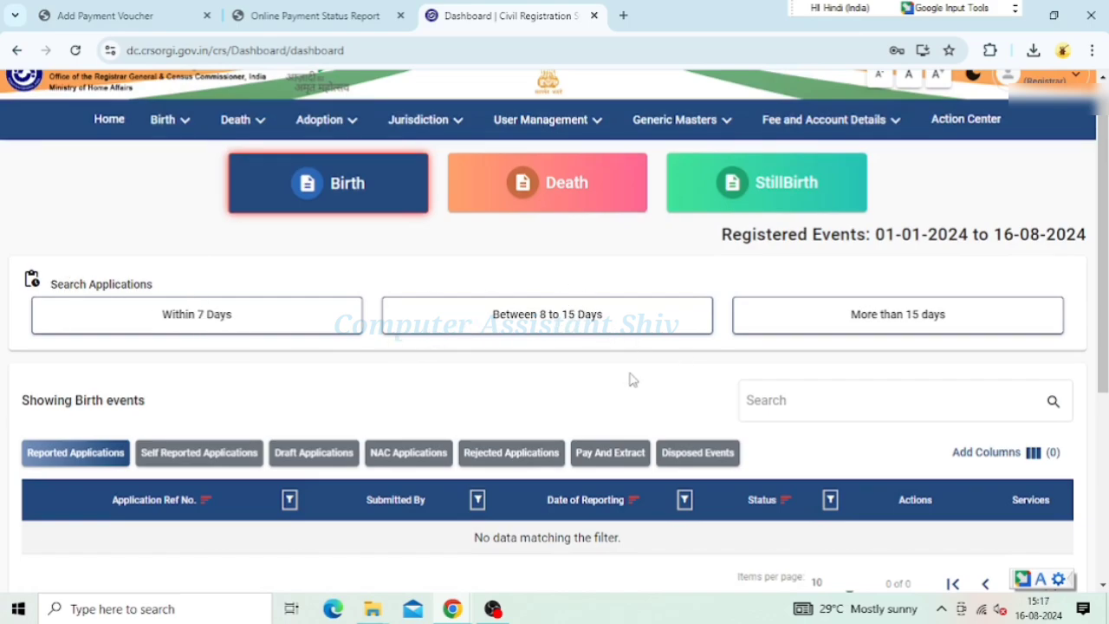
{"action": "scroll", "coordinate": [606, 411], "scroll_direction": "down", "scroll_amount": 2}
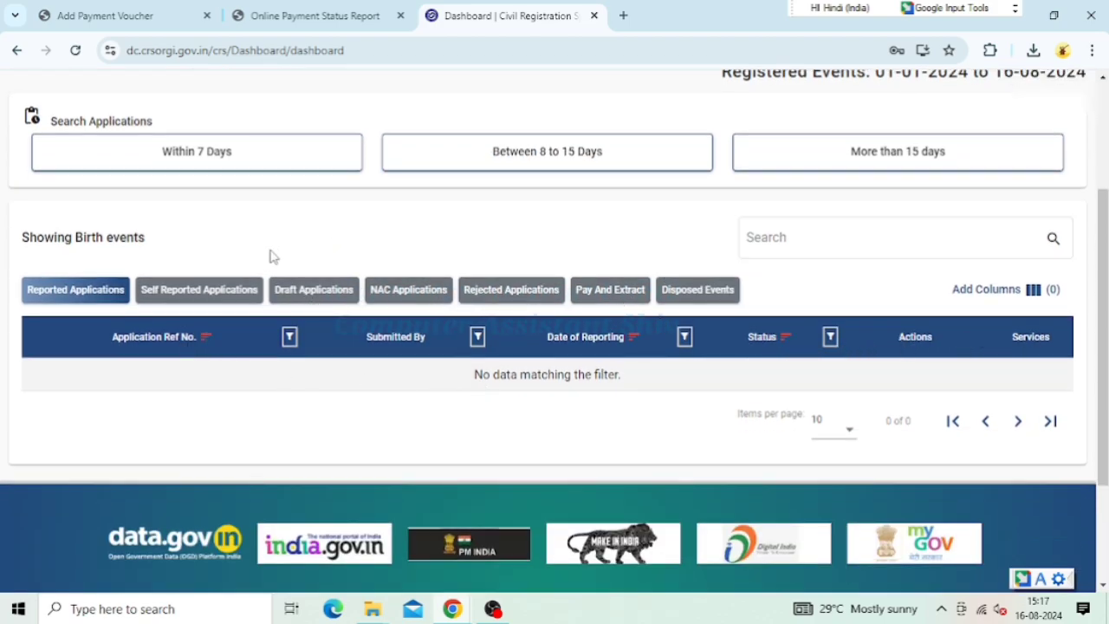
{"action": "scroll", "coordinate": [430, 302], "scroll_direction": "up", "scroll_amount": 2}
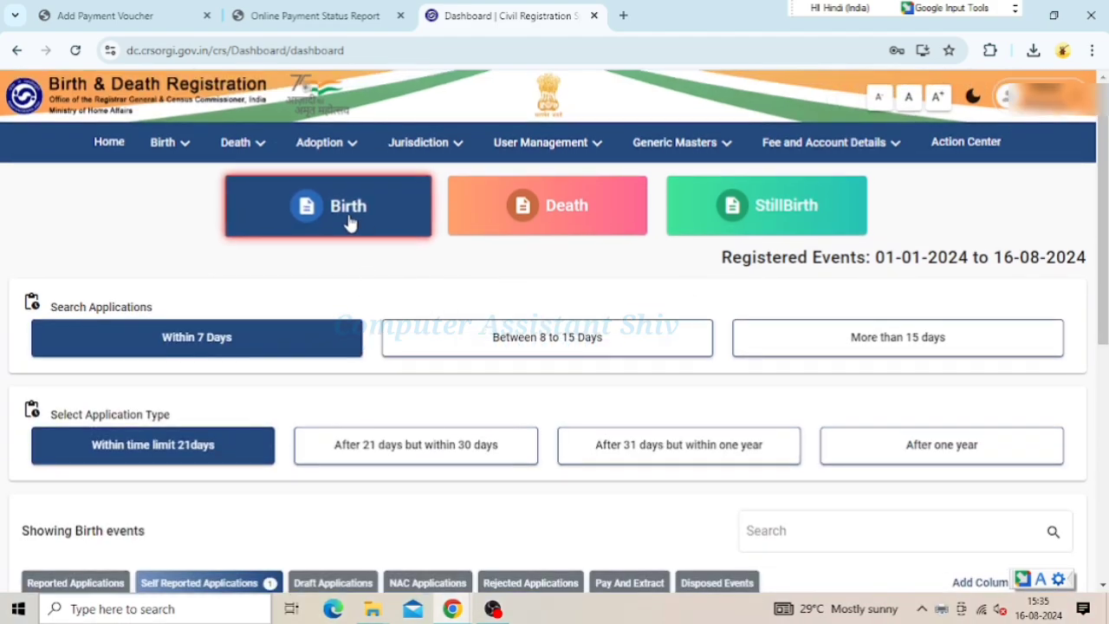
{"action": "left_click", "coordinate": [184, 145]}
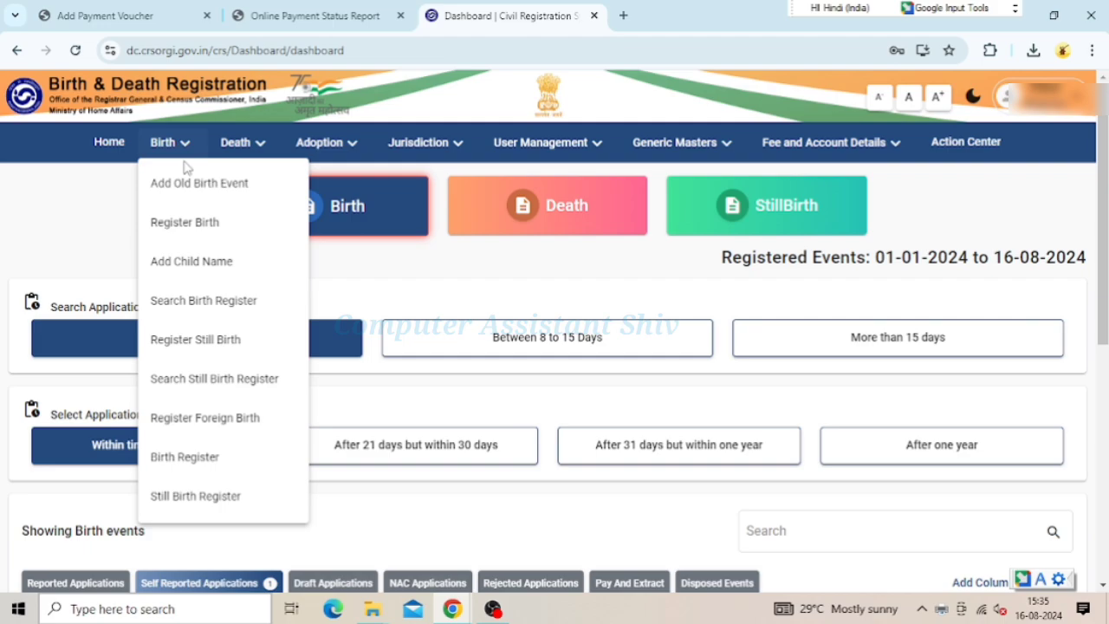
Open Register Birth and set the Date of Reporting to 31/07/2024
{"action": "left_click", "coordinate": [206, 226]}
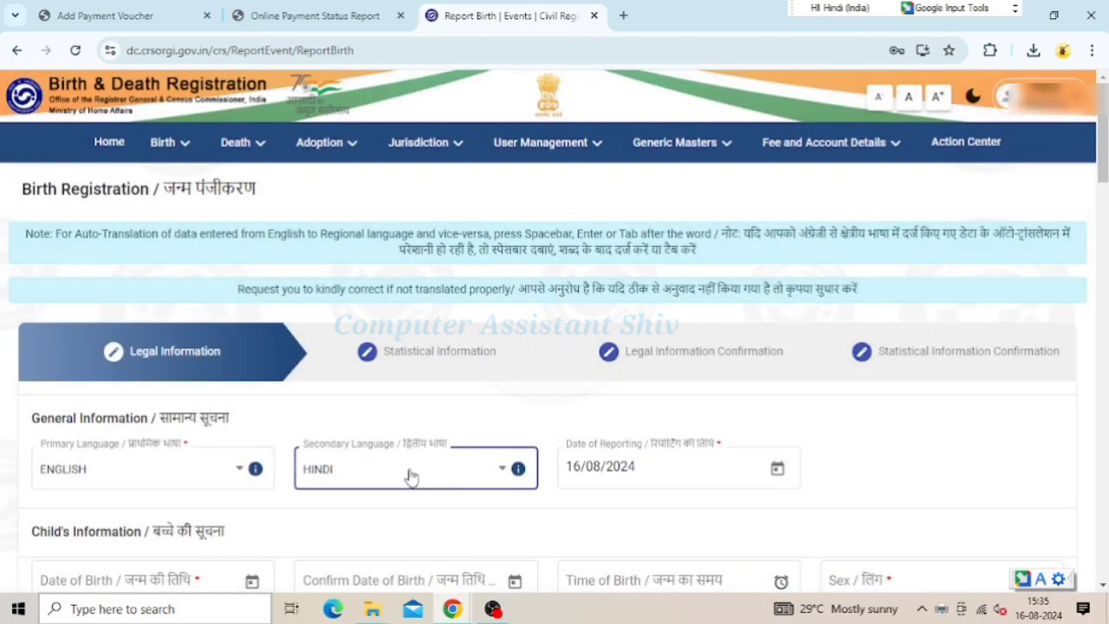
{"action": "left_click", "coordinate": [645, 469]}
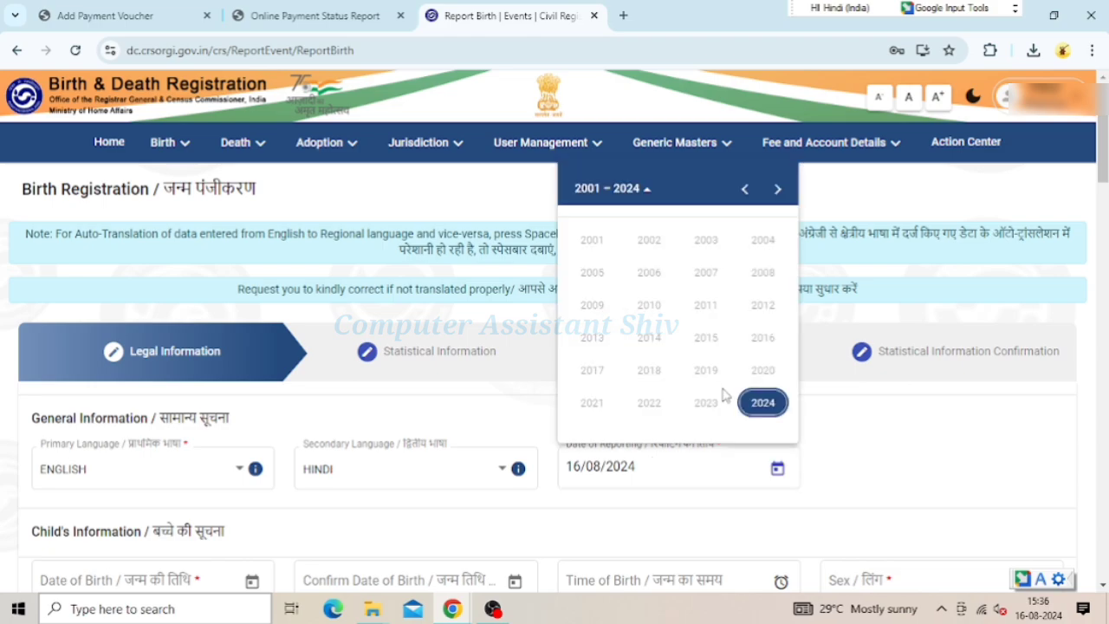
{"action": "left_click", "coordinate": [765, 407]}
{"action": "left_click", "coordinate": [706, 312]}
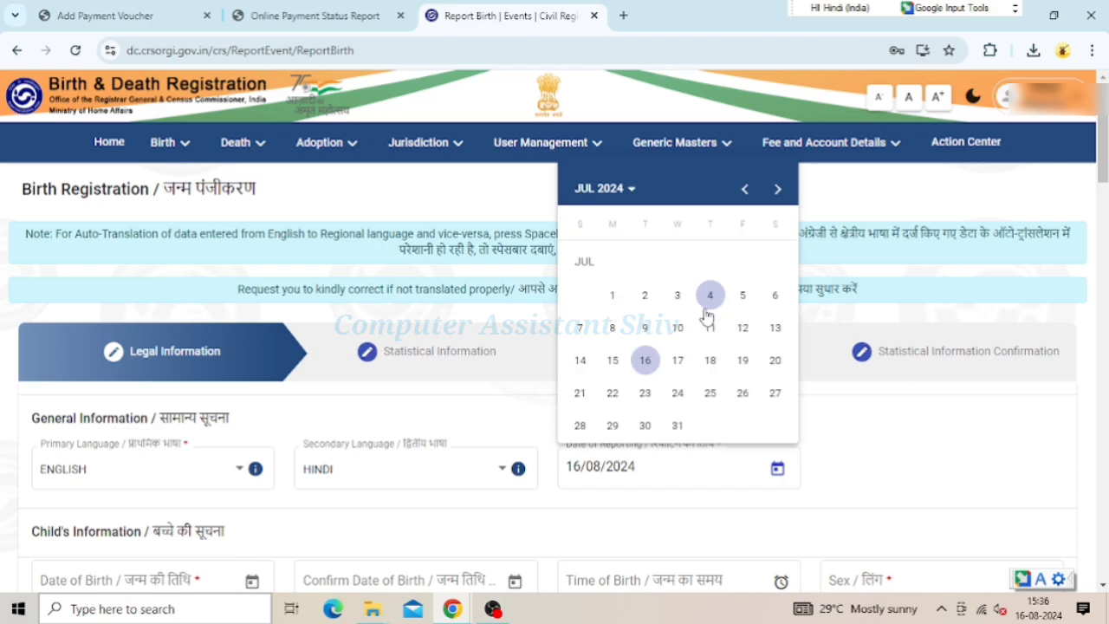
{"action": "left_click", "coordinate": [680, 426]}
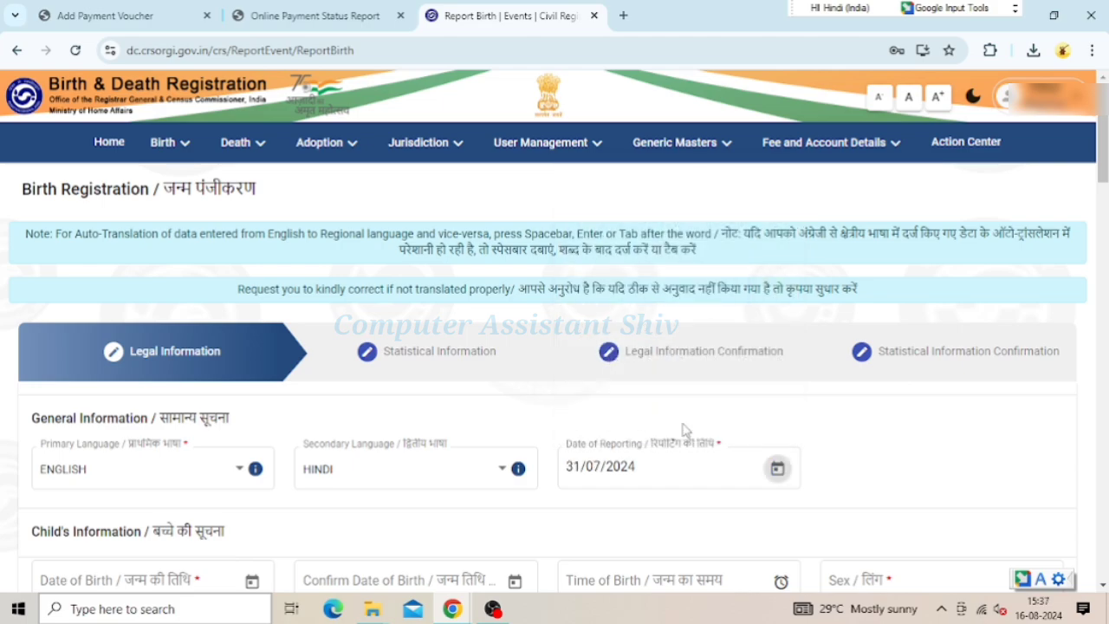
{"action": "scroll", "coordinate": [618, 438], "scroll_direction": "down", "scroll_amount": 2}
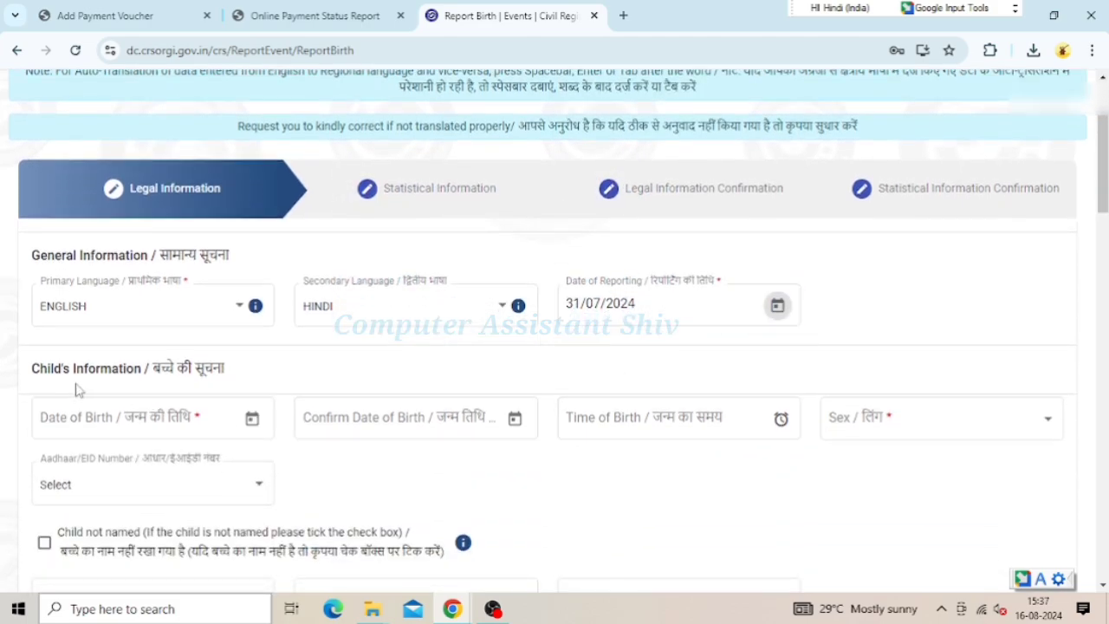
{"action": "left_click", "coordinate": [164, 417]}
{"action": "left_click", "coordinate": [164, 416]}
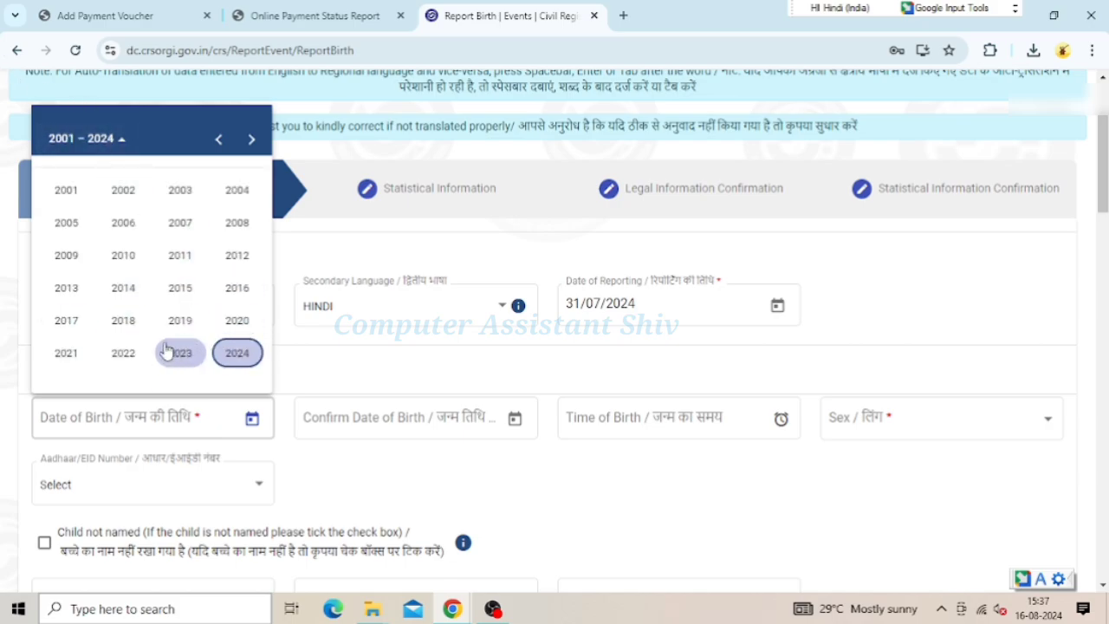
Set Date of Birth and Confirm Date of Birth to 03/11/2021, dismissing the documents notice
{"action": "left_click", "coordinate": [80, 357]}
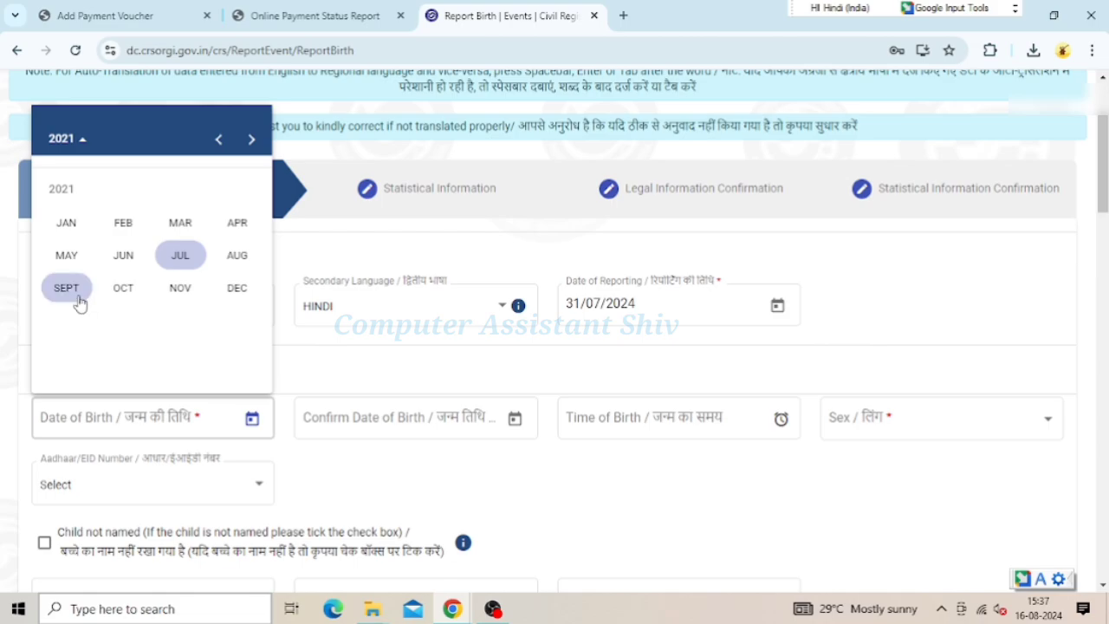
{"action": "left_click", "coordinate": [183, 298]}
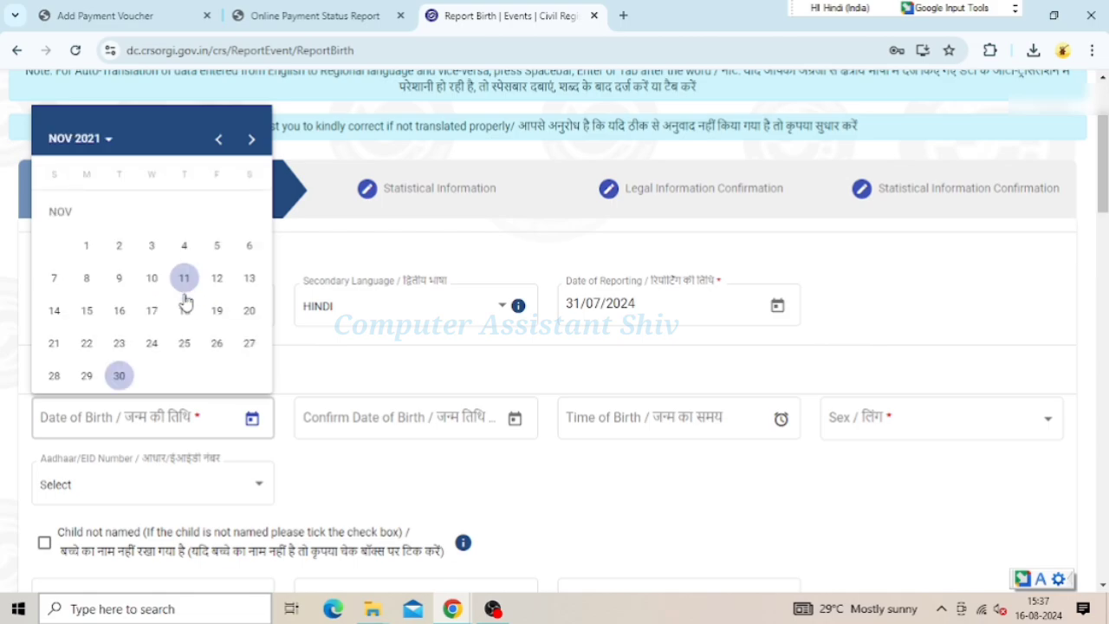
{"action": "left_click", "coordinate": [151, 246]}
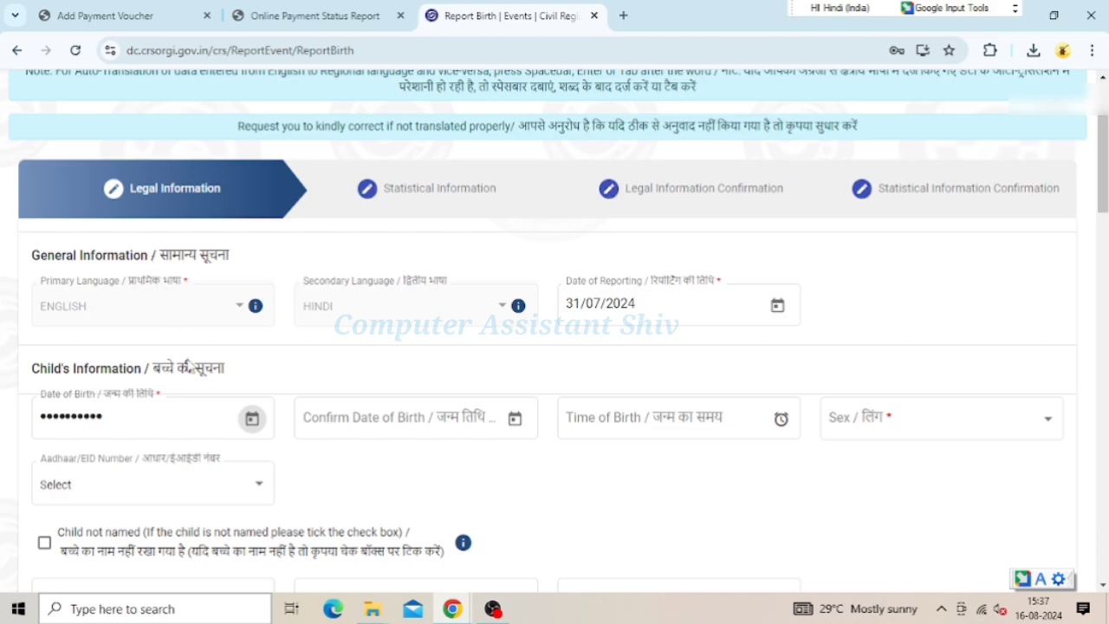
{"action": "left_click", "coordinate": [395, 423]}
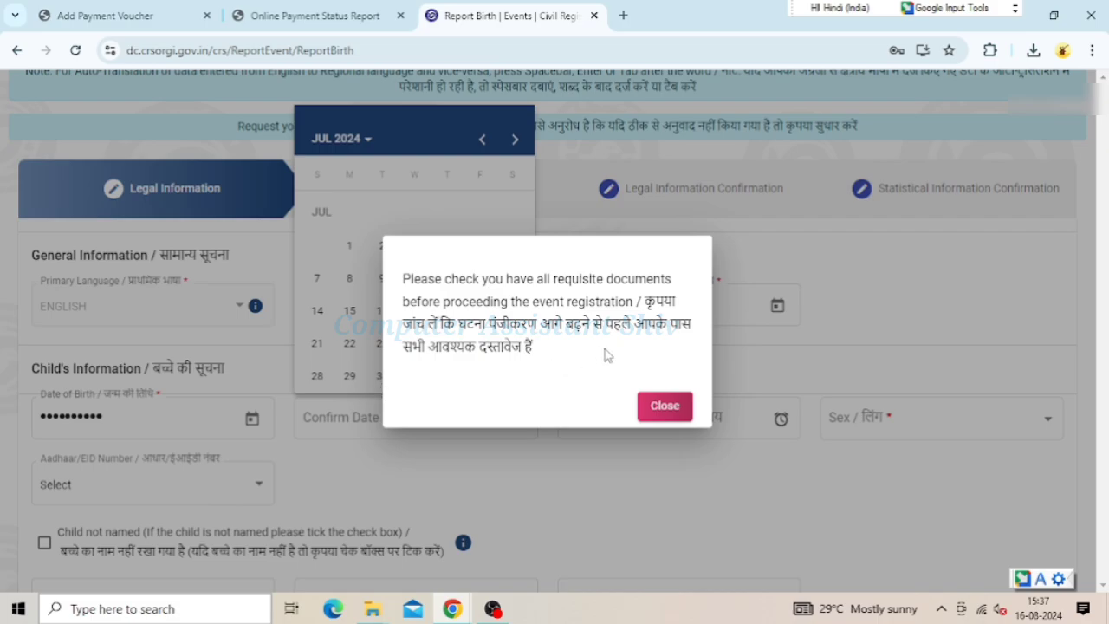
{"action": "left_click", "coordinate": [667, 408]}
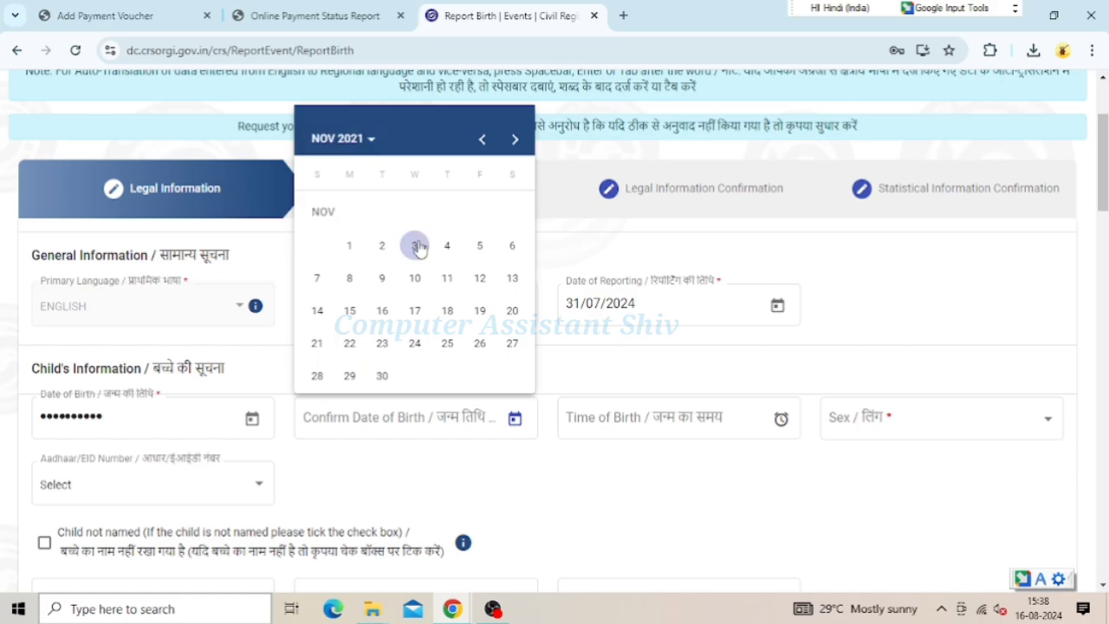
{"action": "left_click", "coordinate": [416, 243]}
{"action": "left_click", "coordinate": [431, 416]}
{"action": "left_click", "coordinate": [584, 433]}
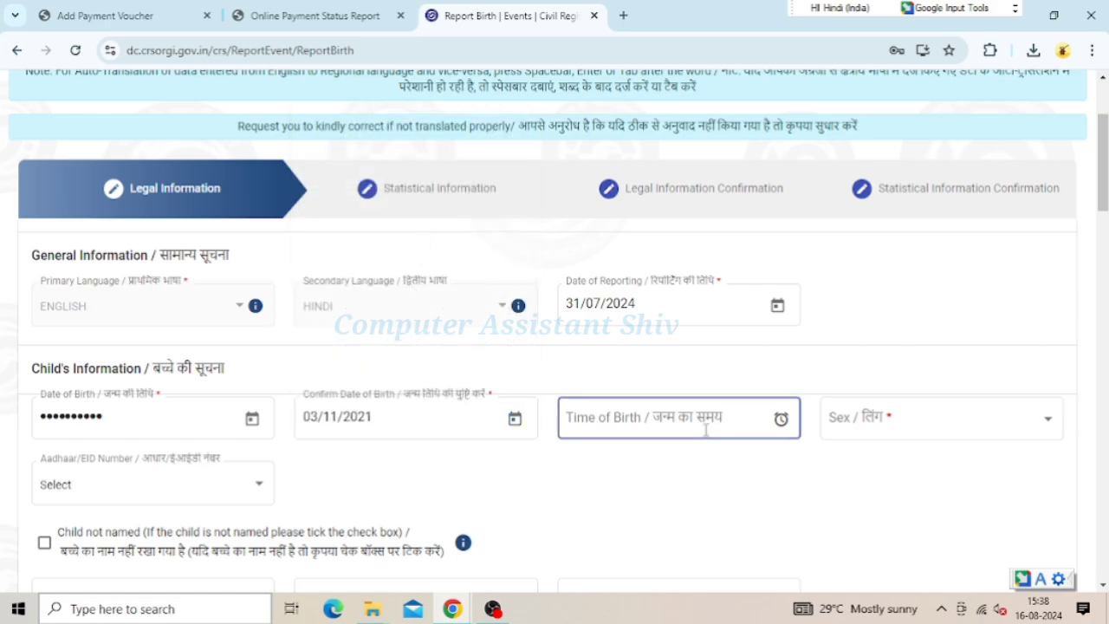
{"action": "scroll", "coordinate": [701, 425], "scroll_direction": "down", "scroll_amount": 1}
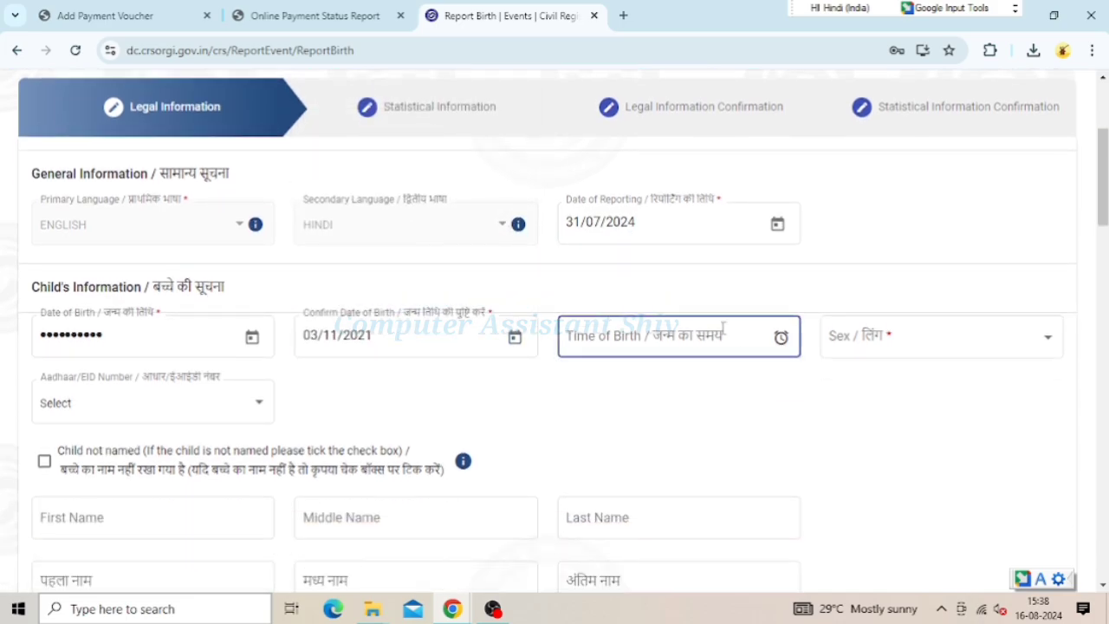
Choose Male / पुरुष as the child's sex in the Sex dropdown
{"action": "left_click", "coordinate": [890, 346]}
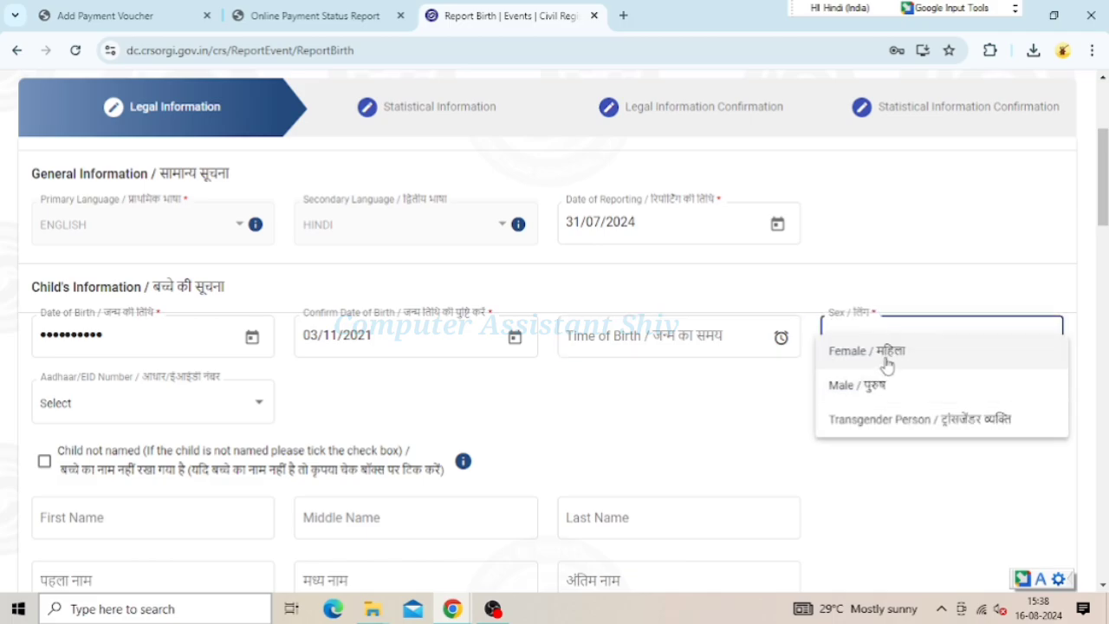
{"action": "left_click", "coordinate": [871, 387]}
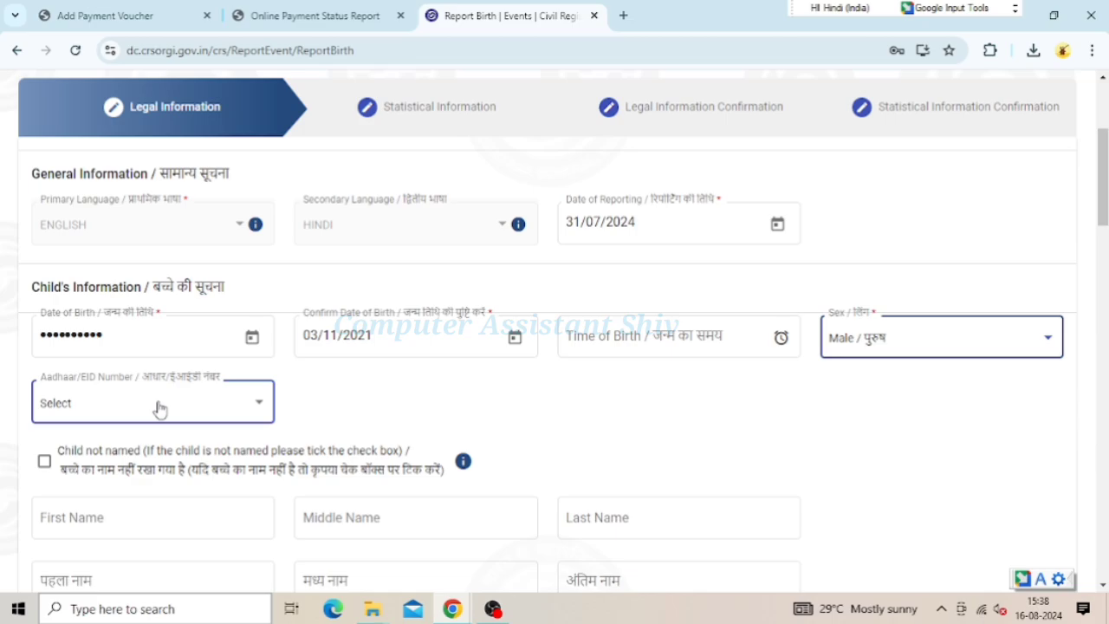
{"action": "left_click", "coordinate": [130, 518]}
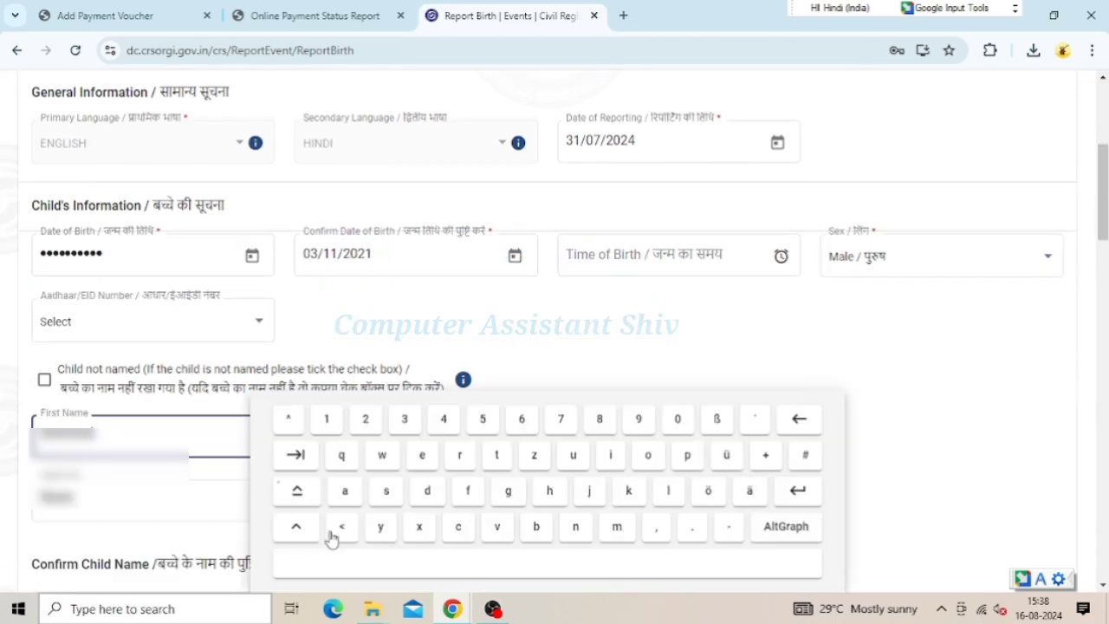
Enter the child's confirmation last name and the father's first and last names
{"action": "scroll", "coordinate": [265, 502], "scroll_direction": "down", "scroll_amount": 3}
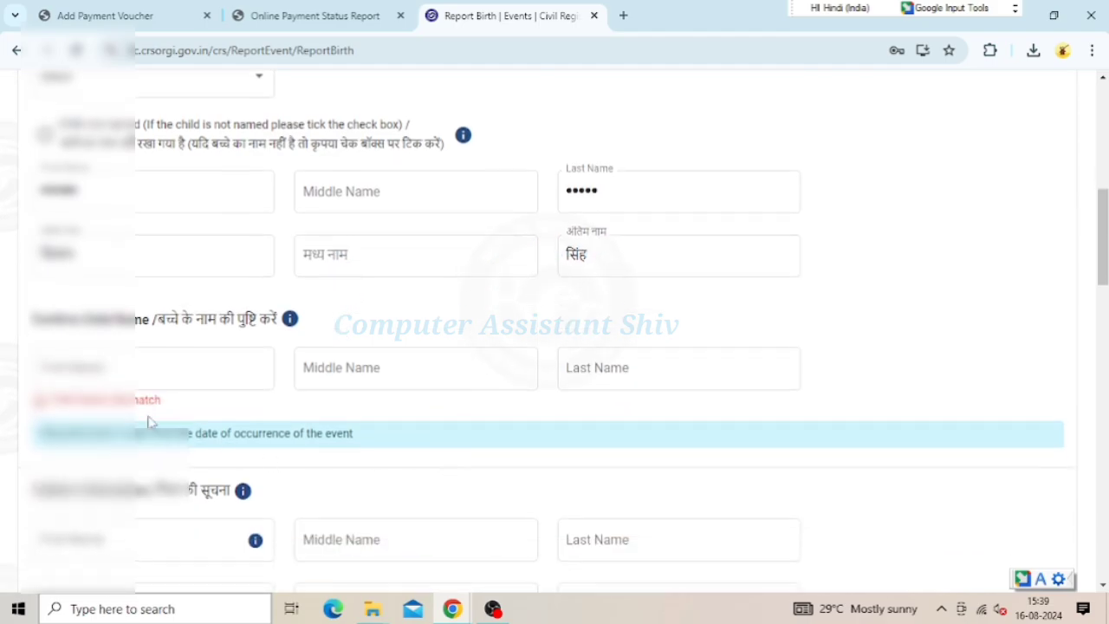
{"action": "left_click", "coordinate": [204, 367]}
{"action": "left_click", "coordinate": [671, 367]}
{"action": "type", "text": "SINGH"}
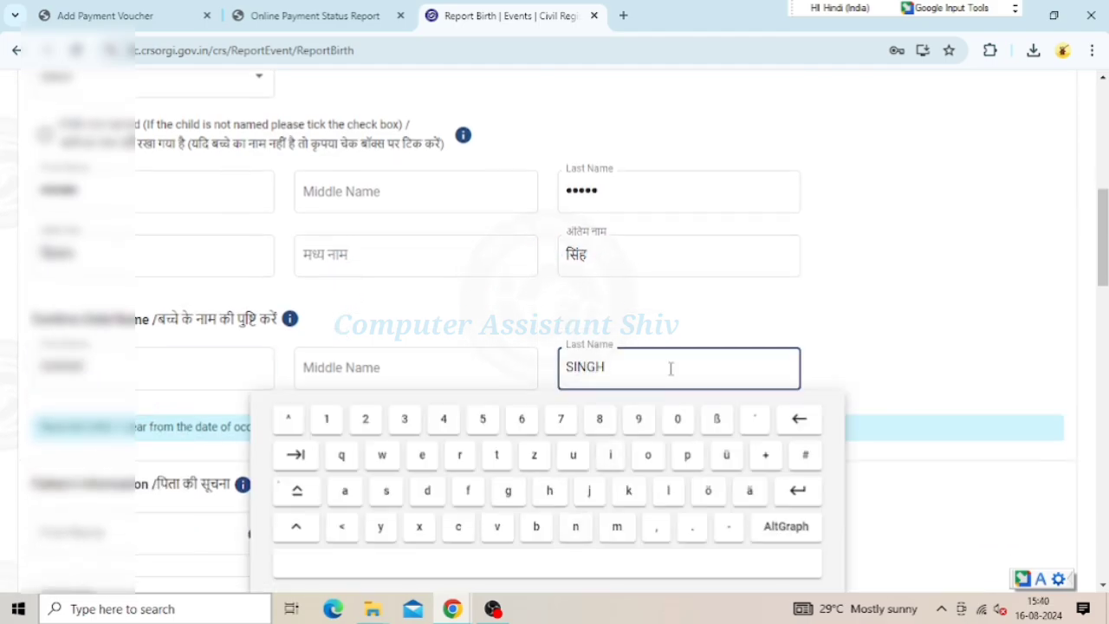
{"action": "scroll", "coordinate": [836, 317], "scroll_direction": "down", "scroll_amount": 2}
{"action": "left_click", "coordinate": [138, 371]}
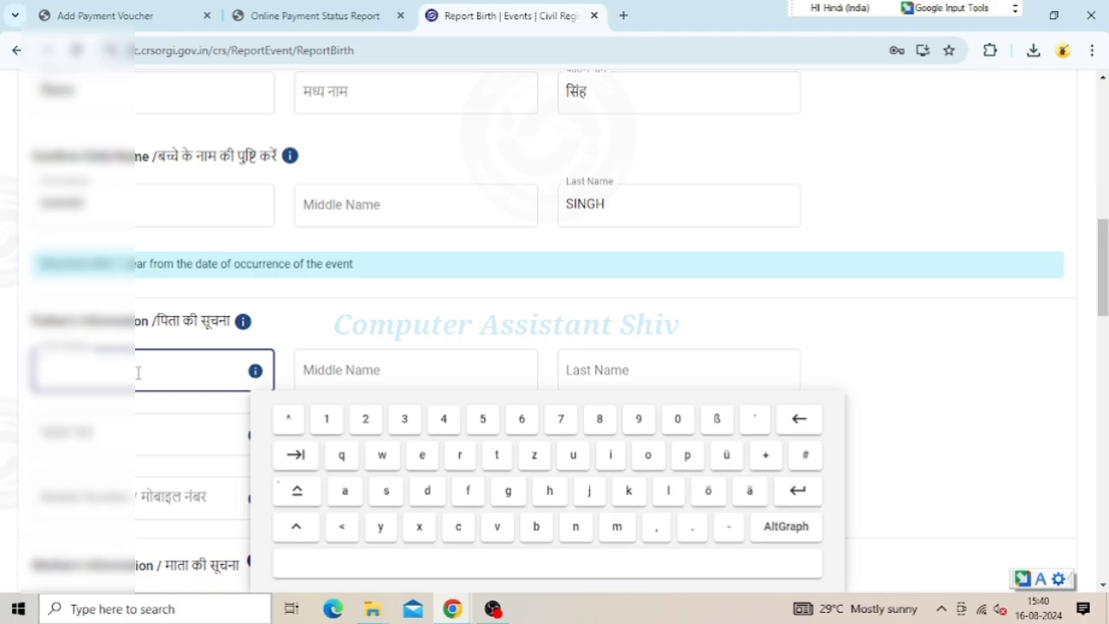
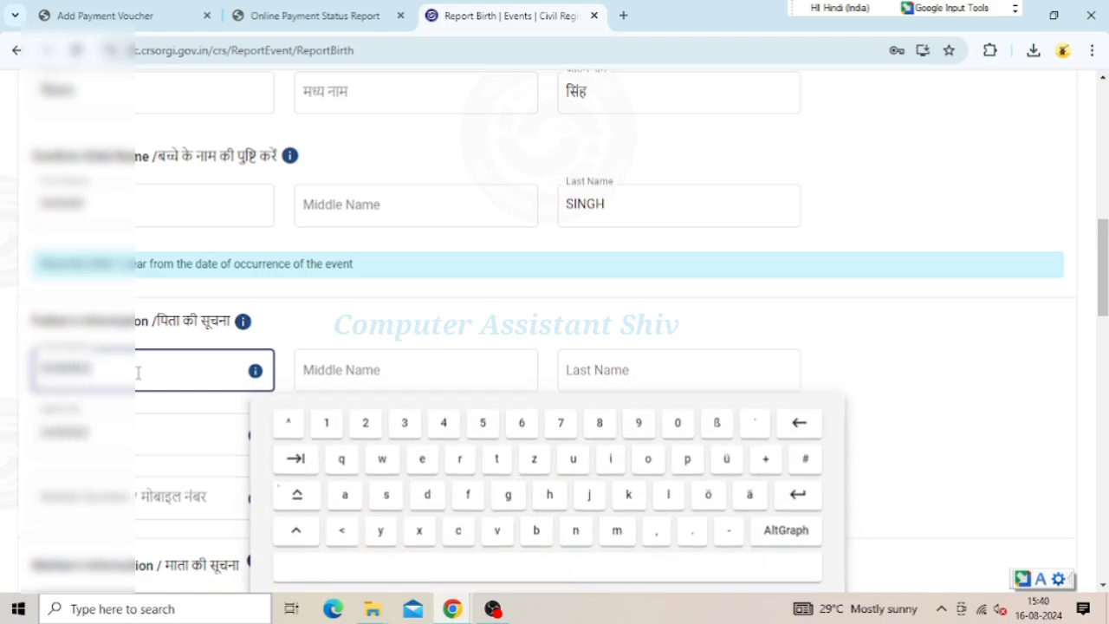
{"action": "left_click", "coordinate": [626, 368]}
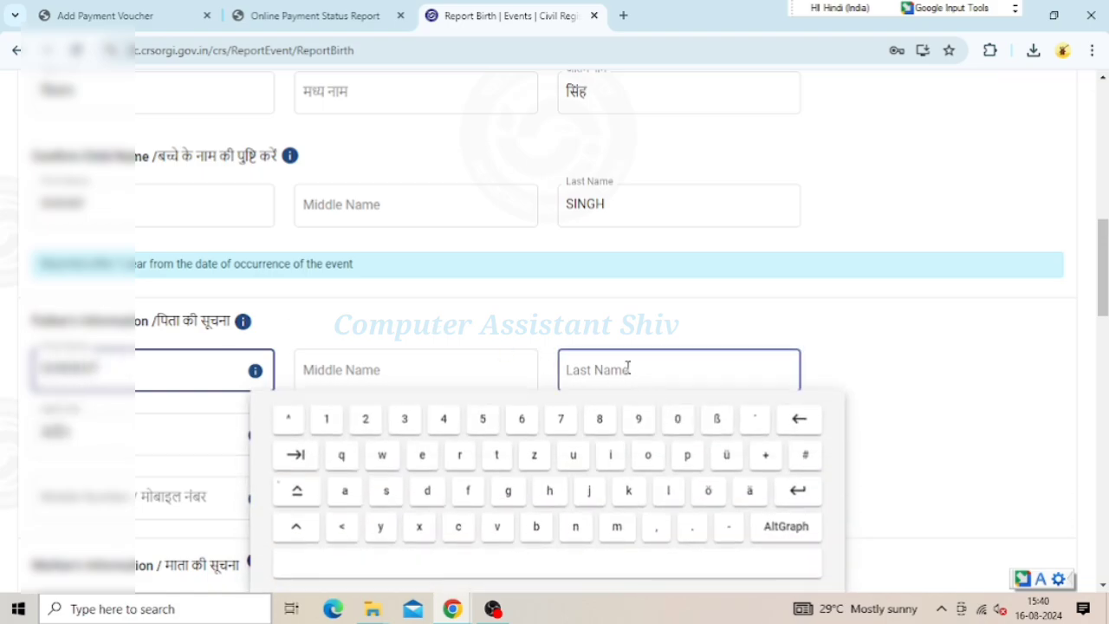
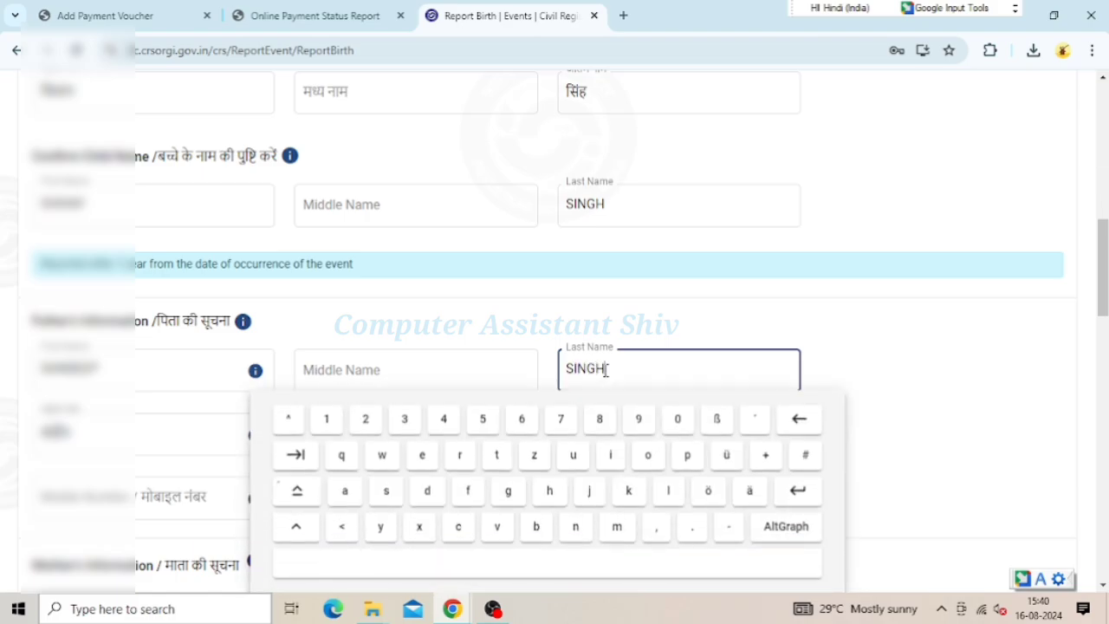
Enter the mother's first and last names in the mother's details
{"action": "scroll", "coordinate": [606, 368], "scroll_direction": "down", "scroll_amount": 3}
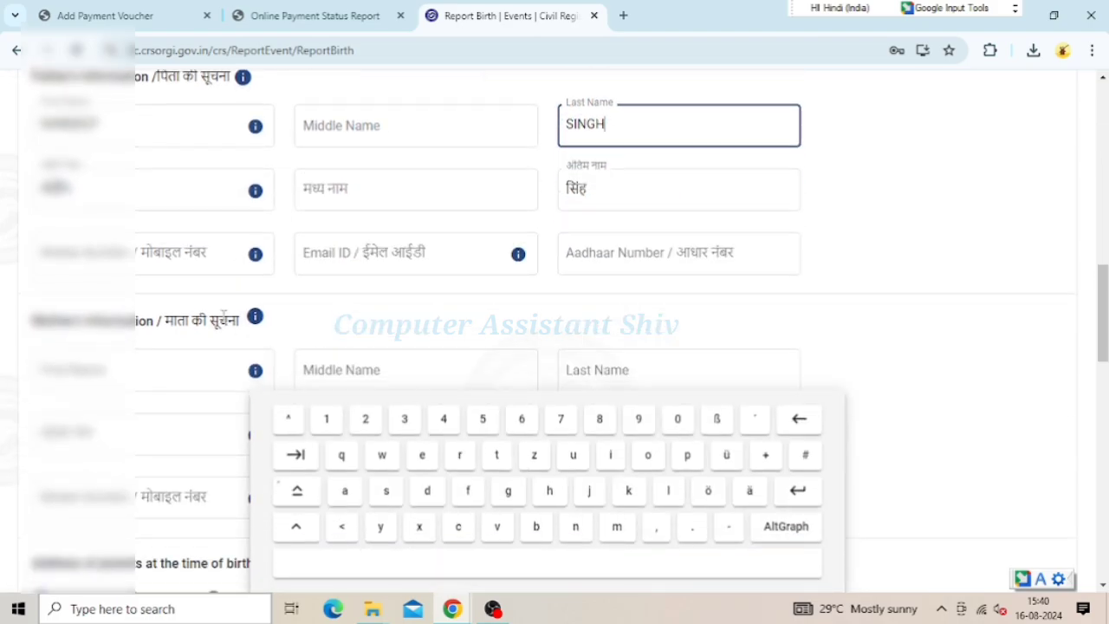
{"action": "left_click", "coordinate": [173, 253]}
{"action": "left_click", "coordinate": [199, 362]}
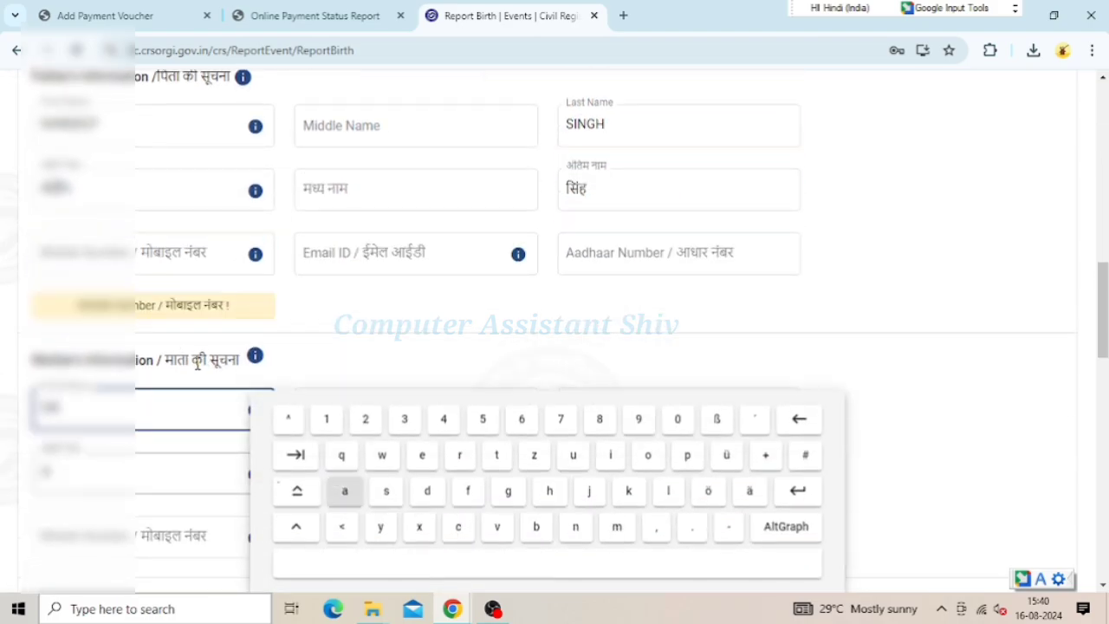
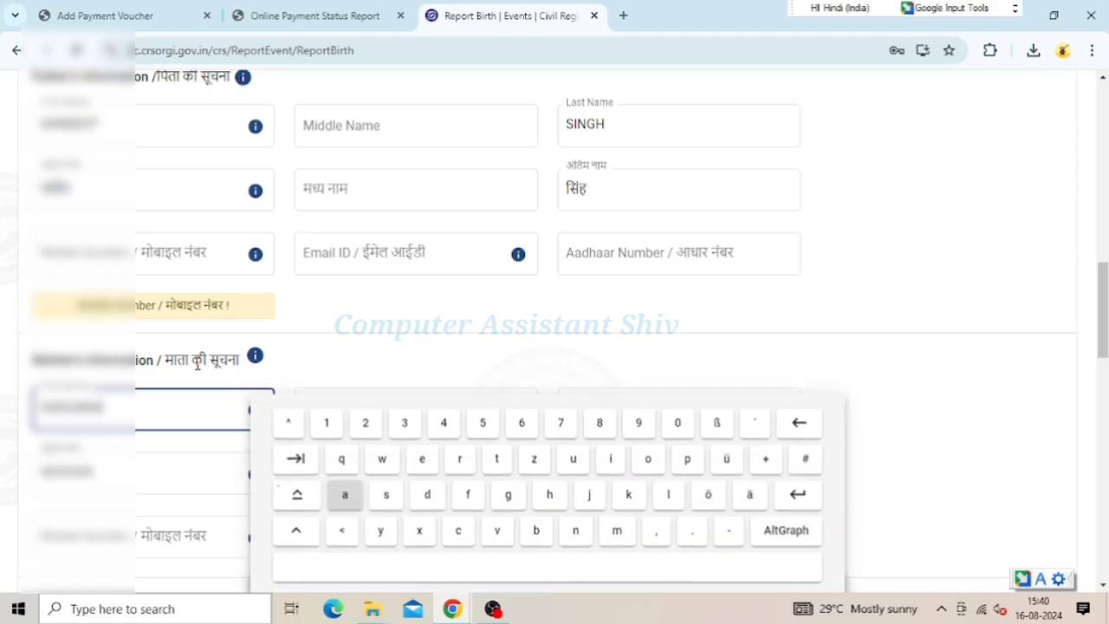
{"action": "scroll", "coordinate": [384, 349], "scroll_direction": "down", "scroll_amount": 2}
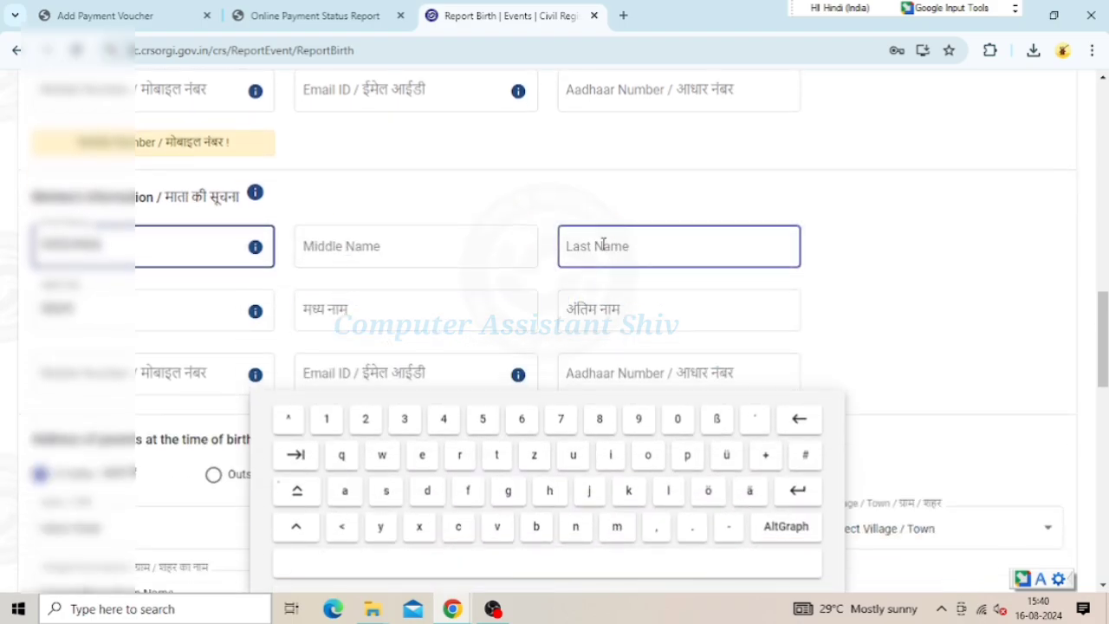
{"action": "left_click", "coordinate": [570, 246]}
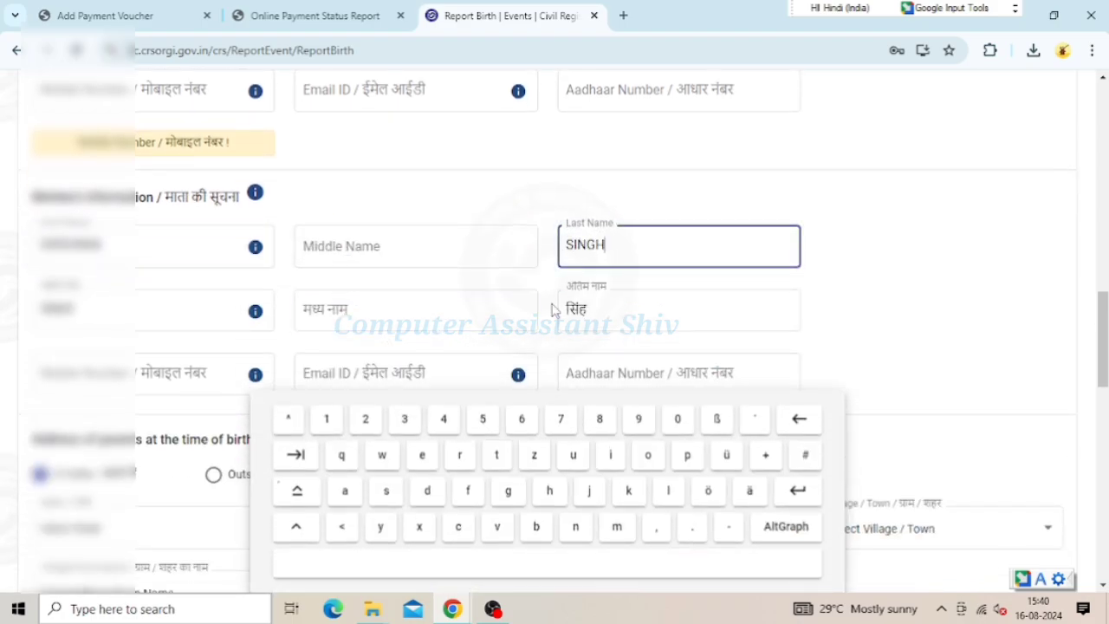
{"action": "scroll", "coordinate": [552, 310], "scroll_direction": "down", "scroll_amount": 2}
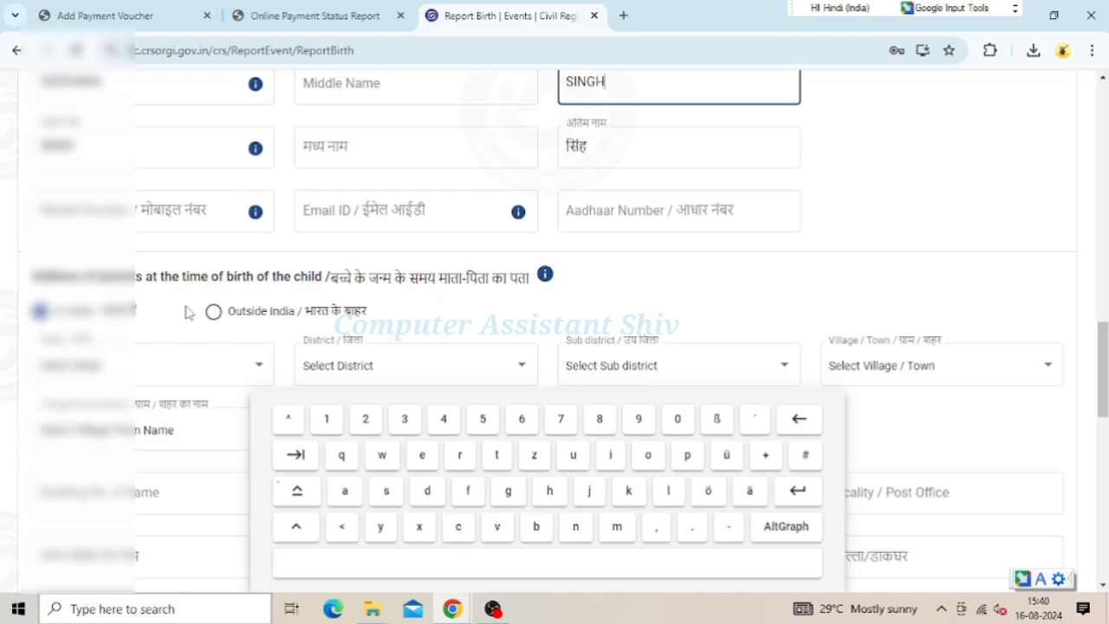
Choose Uttar Pradesh as the state for the parents' address at birth
{"action": "left_click", "coordinate": [260, 362]}
{"action": "scroll", "coordinate": [247, 338], "scroll_direction": "down", "scroll_amount": 1}
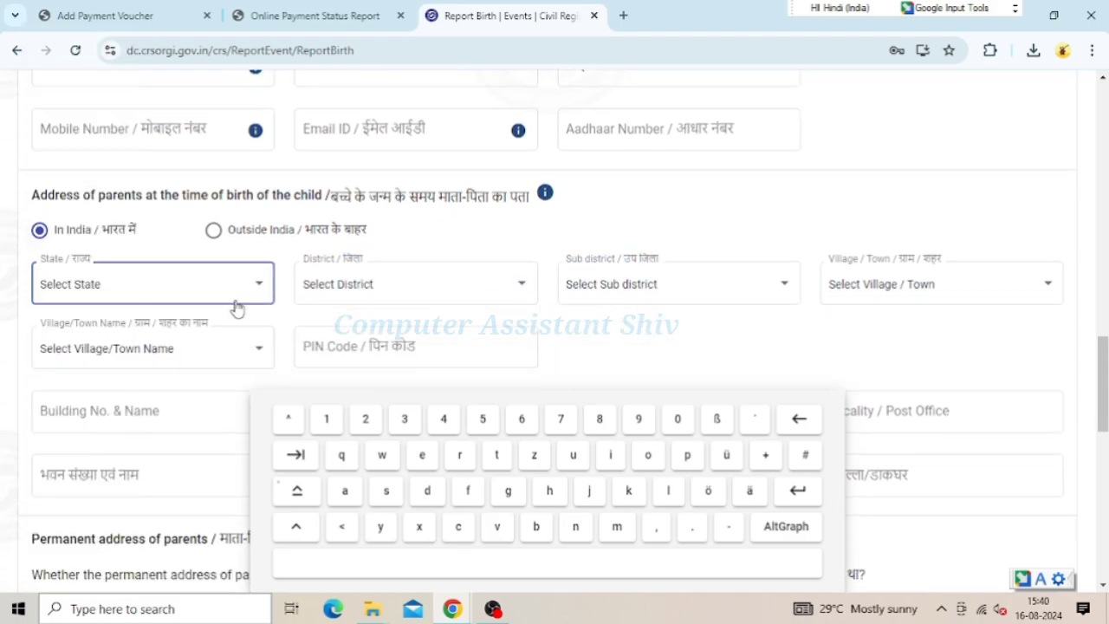
{"action": "left_click", "coordinate": [235, 285]}
{"action": "scroll", "coordinate": [167, 381], "scroll_direction": "down", "scroll_amount": 7}
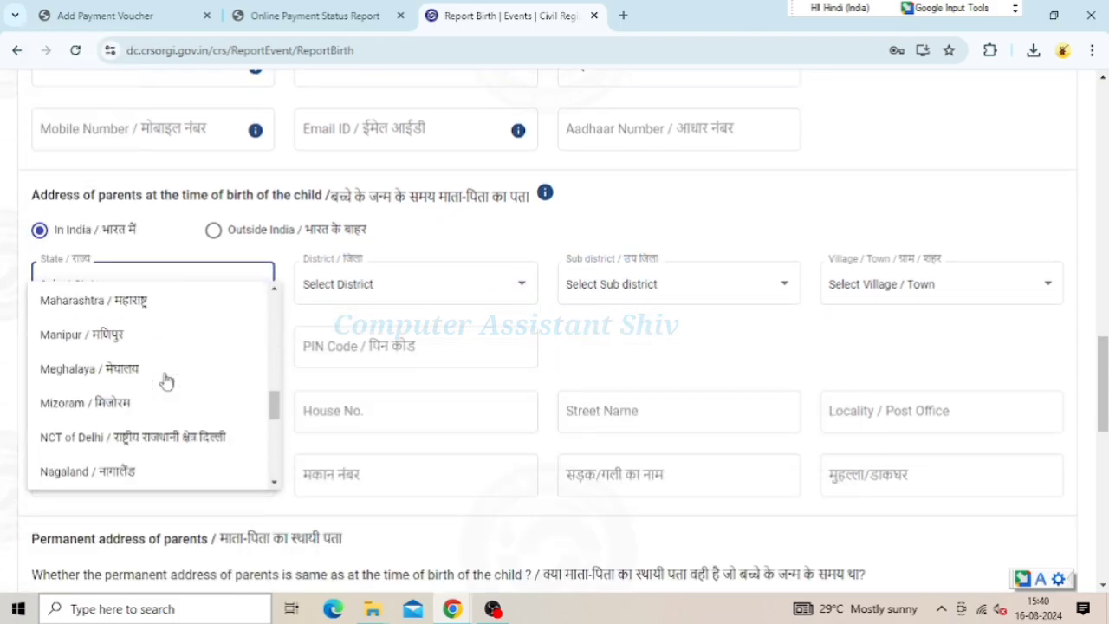
{"action": "scroll", "coordinate": [167, 381], "scroll_direction": "down", "scroll_amount": 5}
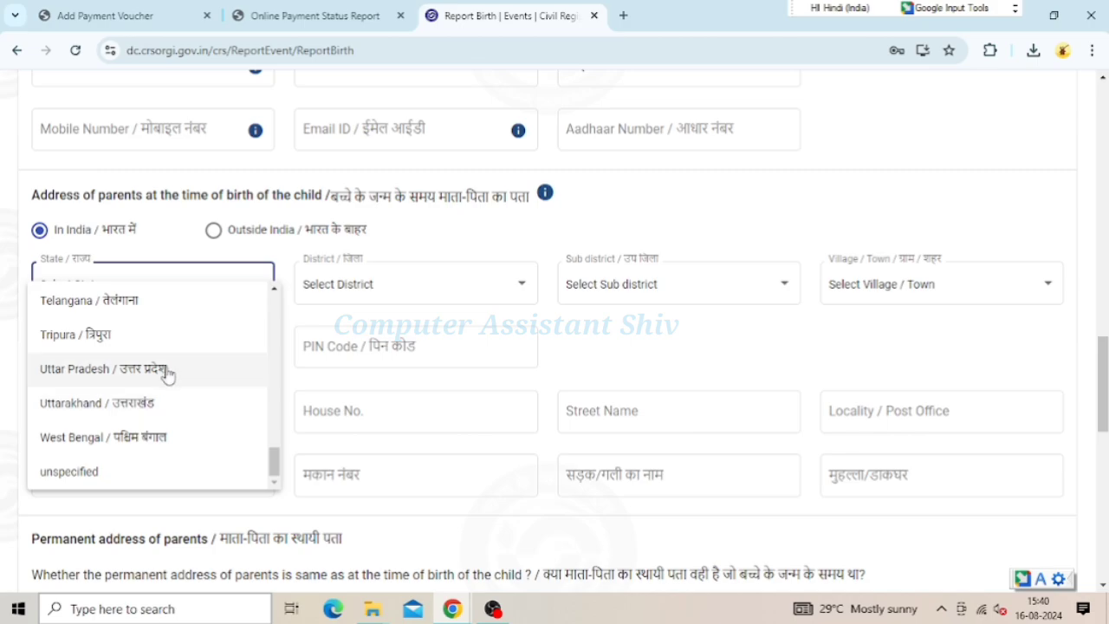
{"action": "left_click", "coordinate": [167, 370]}
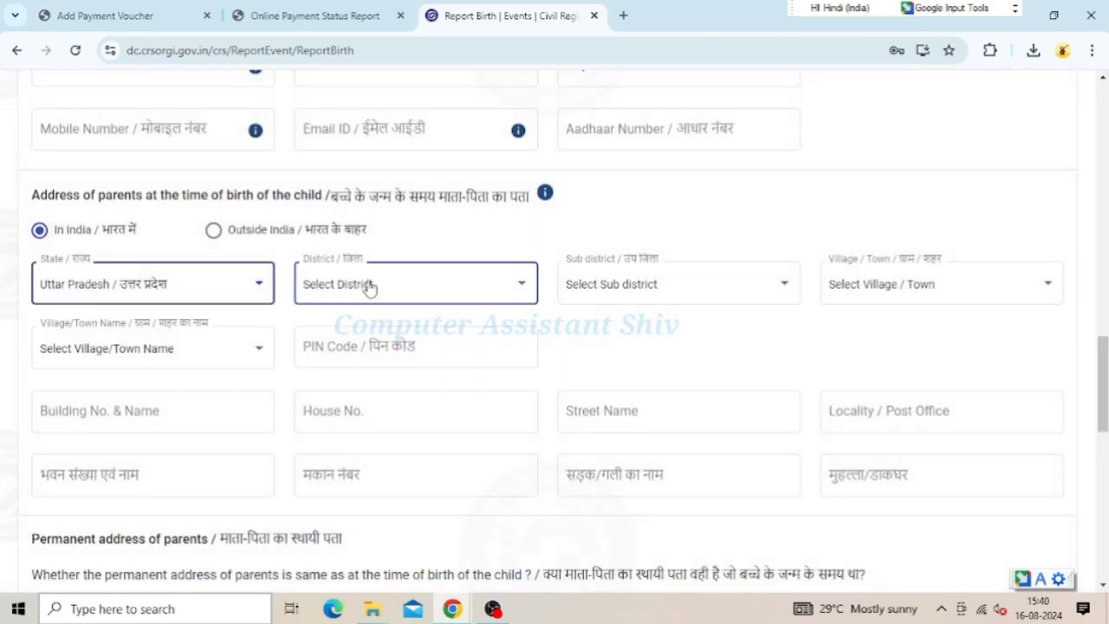
Fill in the district, village/town and PIN code, and mark the permanent address as the same
{"action": "left_click", "coordinate": [370, 287]}
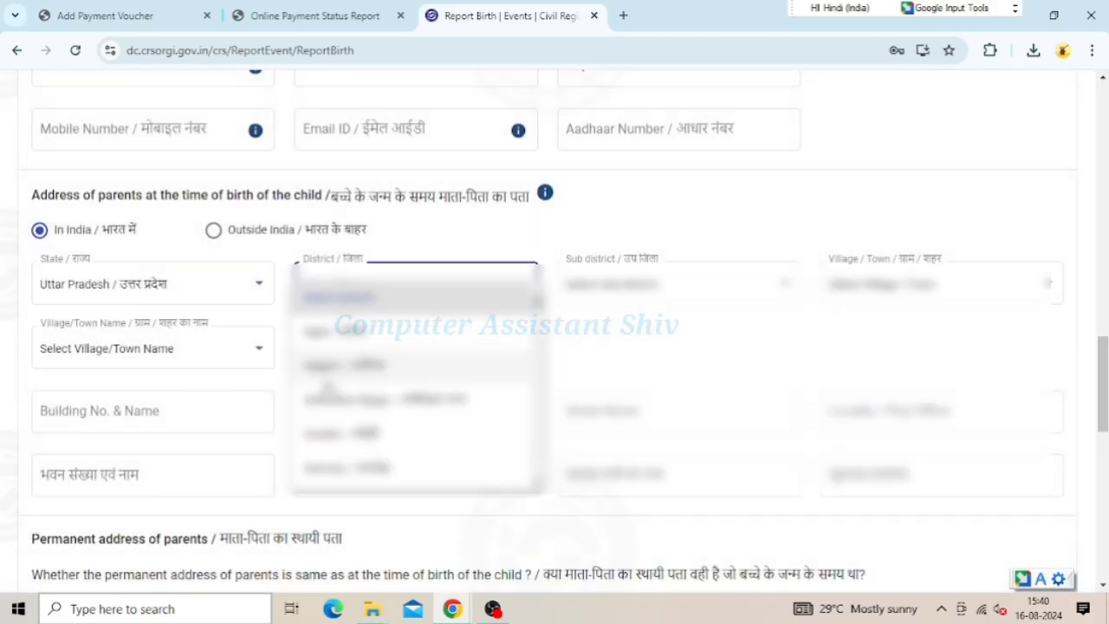
{"action": "scroll", "coordinate": [360, 346], "scroll_direction": "down", "scroll_amount": 5}
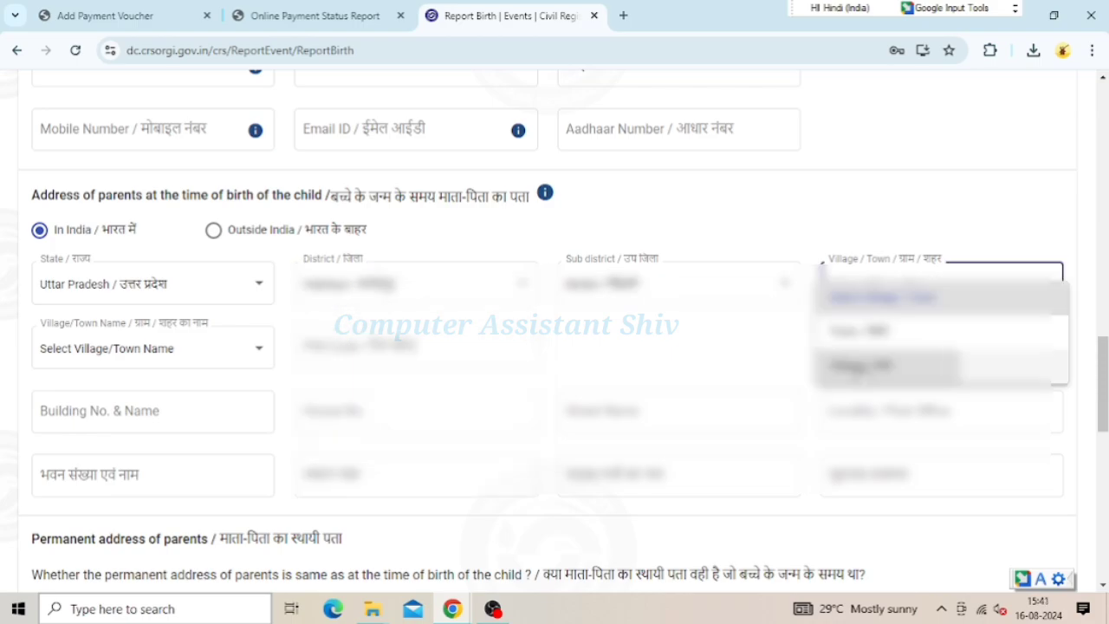
{"action": "left_click", "coordinate": [854, 372]}
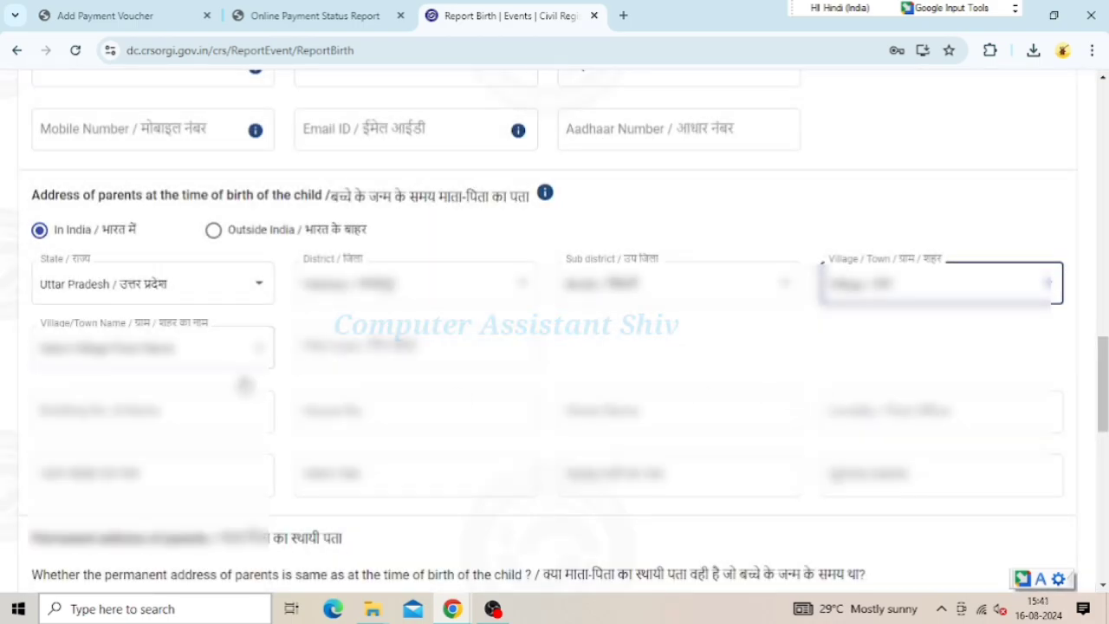
{"action": "left_click", "coordinate": [239, 348]}
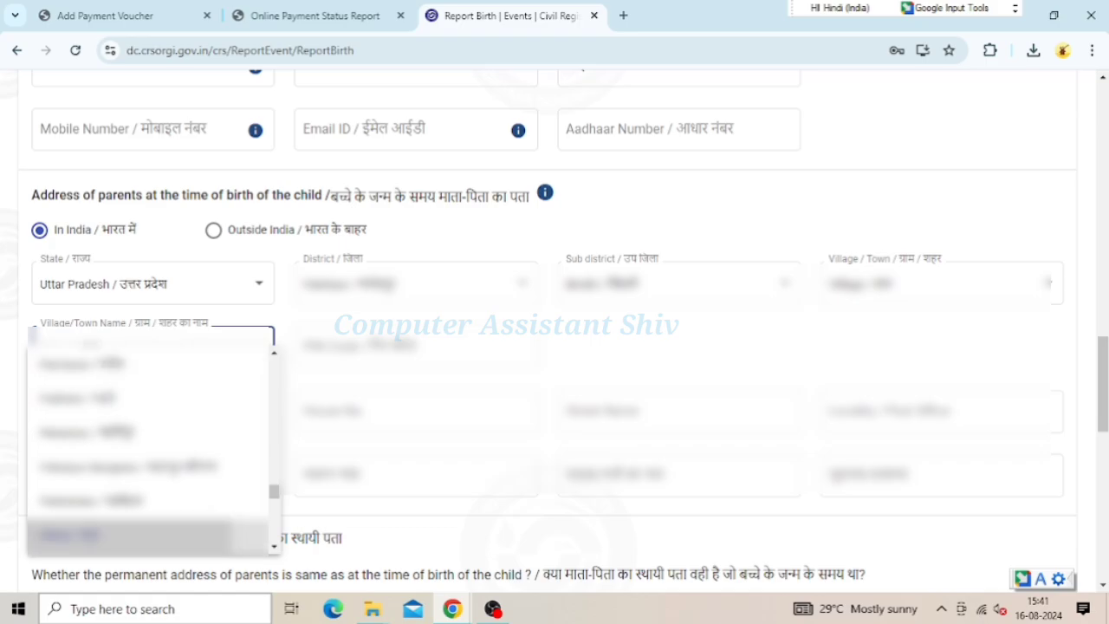
{"action": "left_click", "coordinate": [94, 543]}
{"action": "left_click", "coordinate": [416, 346]}
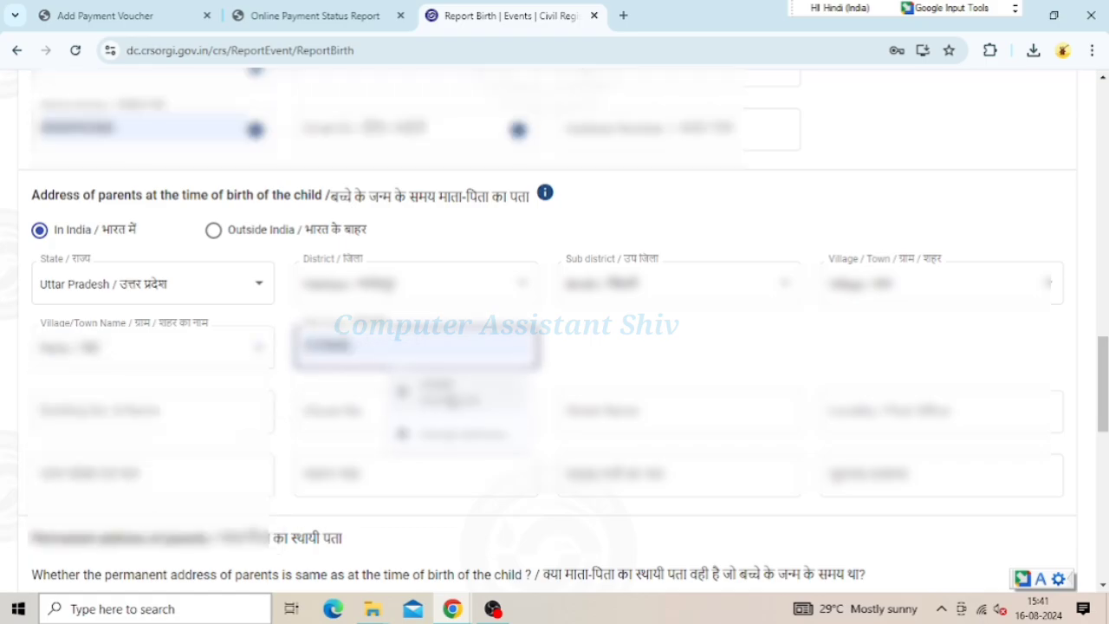
{"action": "scroll", "coordinate": [554, 329], "scroll_direction": "down", "scroll_amount": 3}
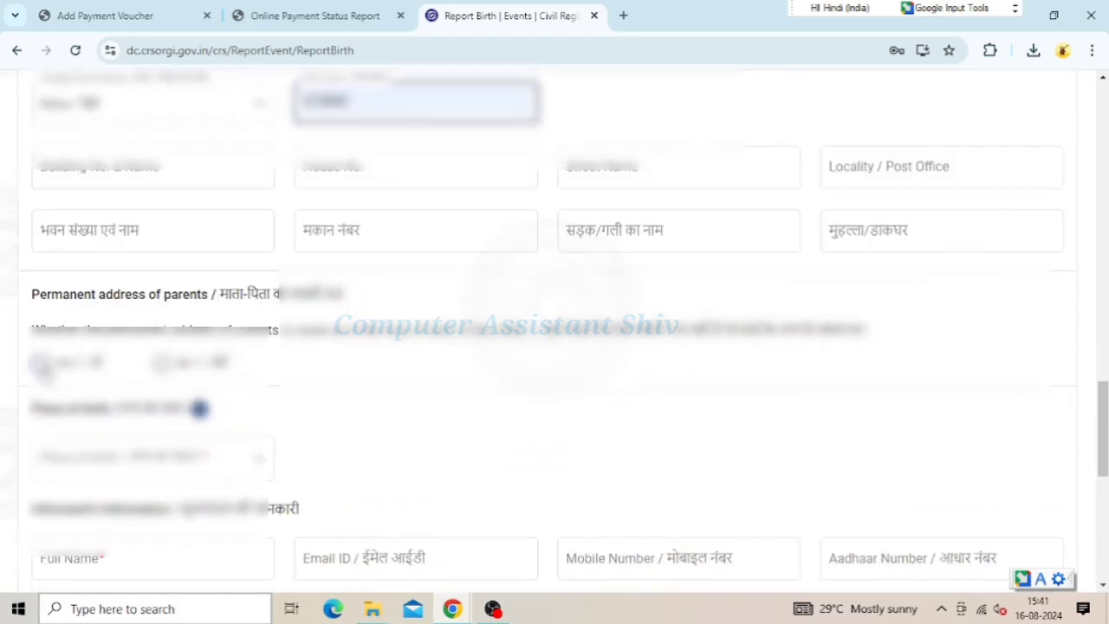
{"action": "left_click", "coordinate": [40, 362]}
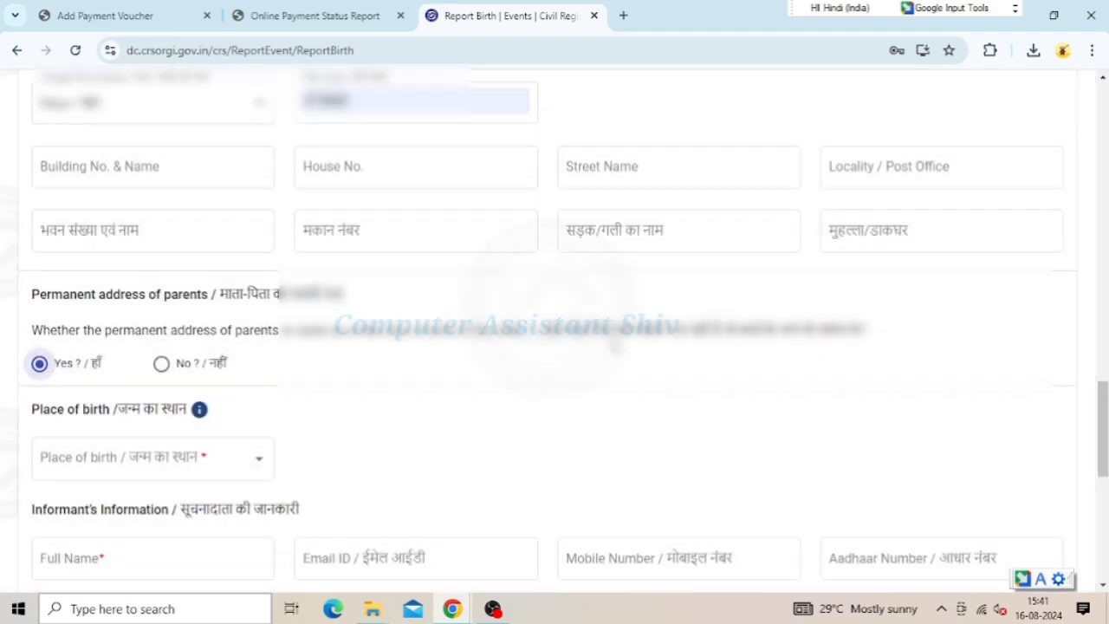
Set the place of birth to House / घर
{"action": "scroll", "coordinate": [607, 338], "scroll_direction": "down", "scroll_amount": 2}
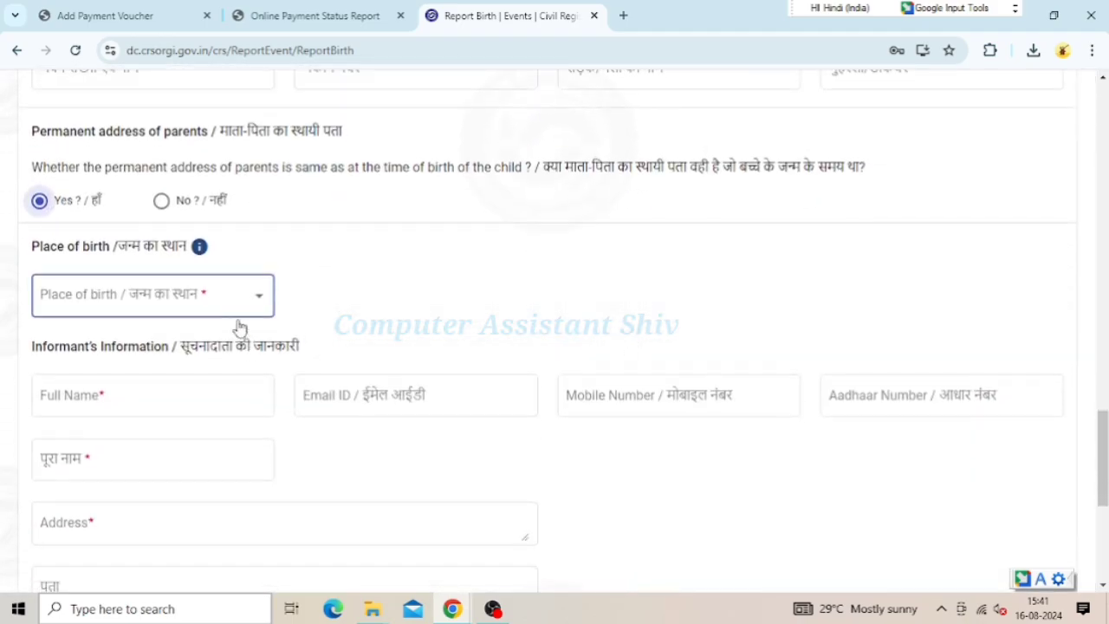
{"action": "left_click", "coordinate": [232, 305]}
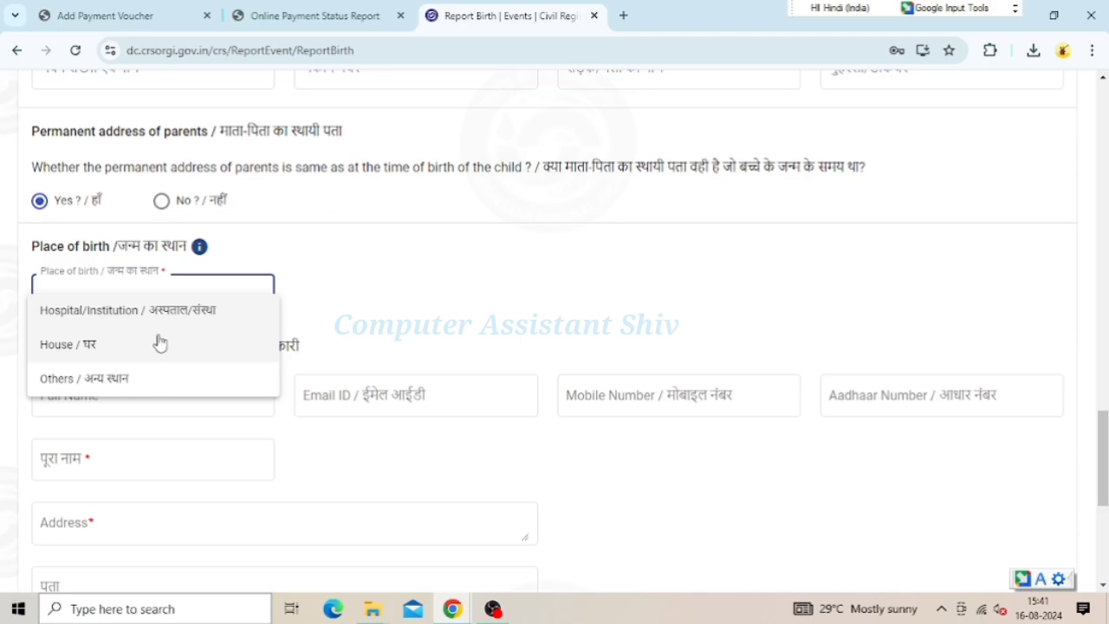
{"action": "left_click", "coordinate": [107, 353]}
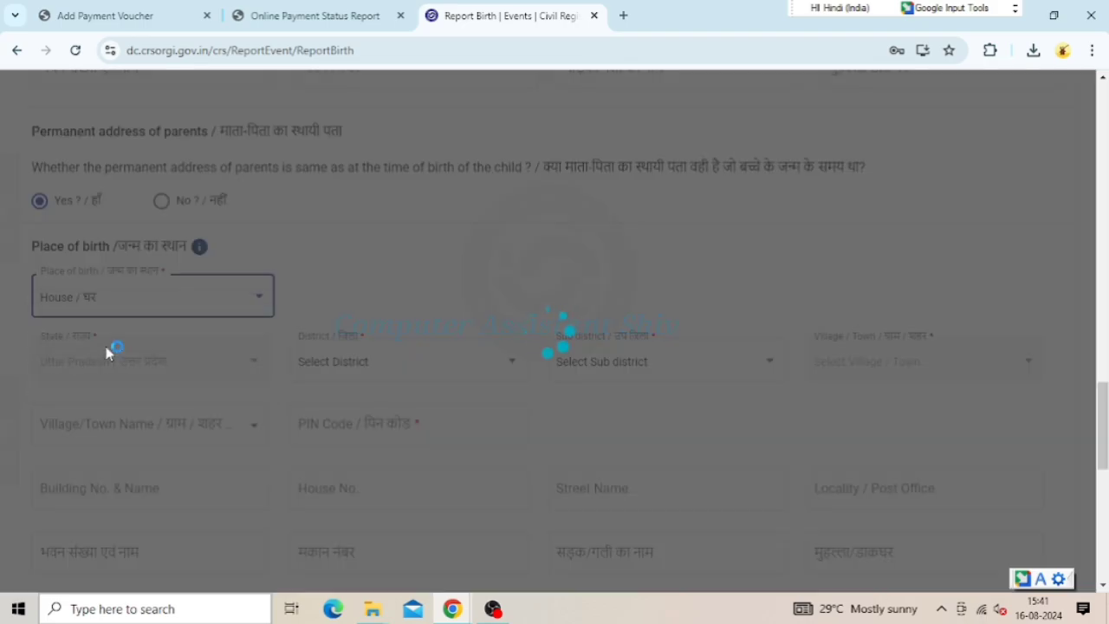
Choose the birthplace district and sub-district
{"action": "scroll", "coordinate": [264, 365], "scroll_direction": "down", "scroll_amount": 2}
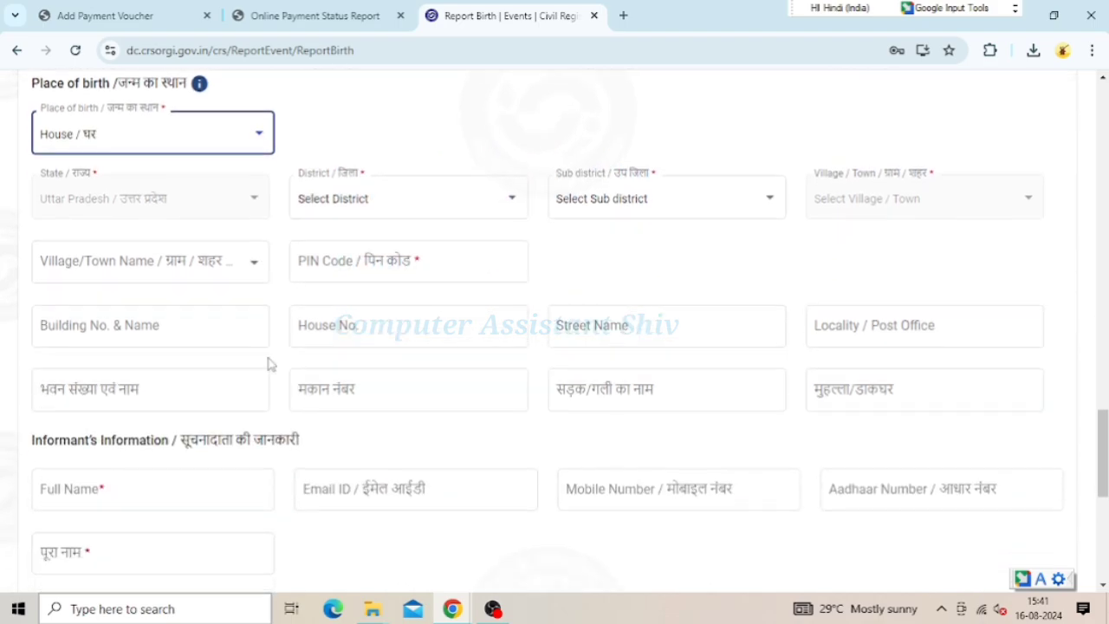
{"action": "left_click", "coordinate": [470, 215]}
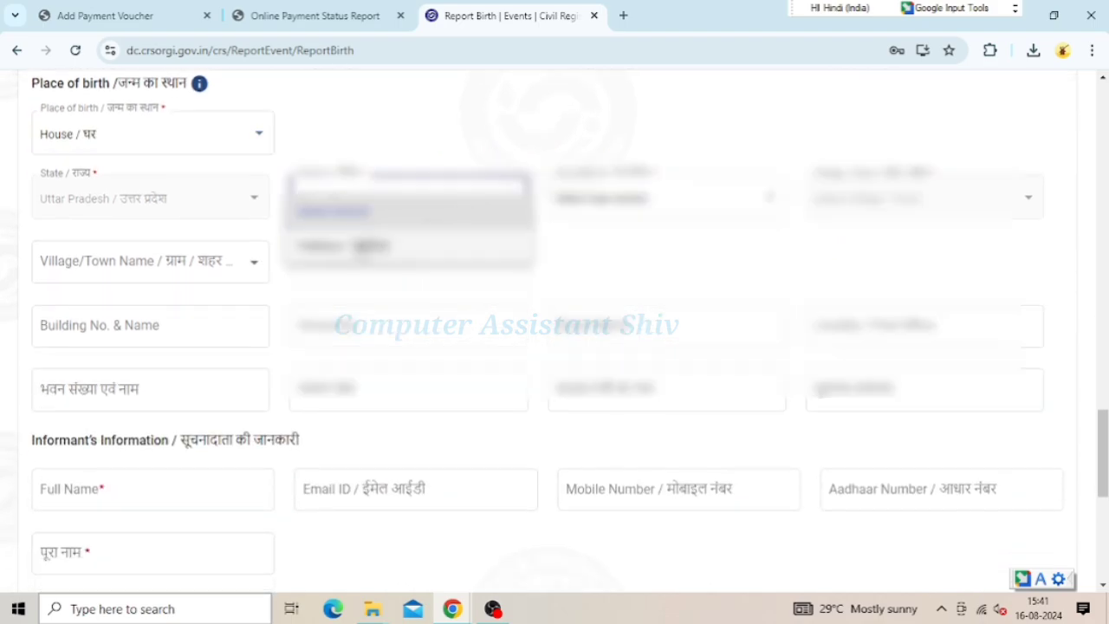
{"action": "left_click", "coordinate": [407, 245]}
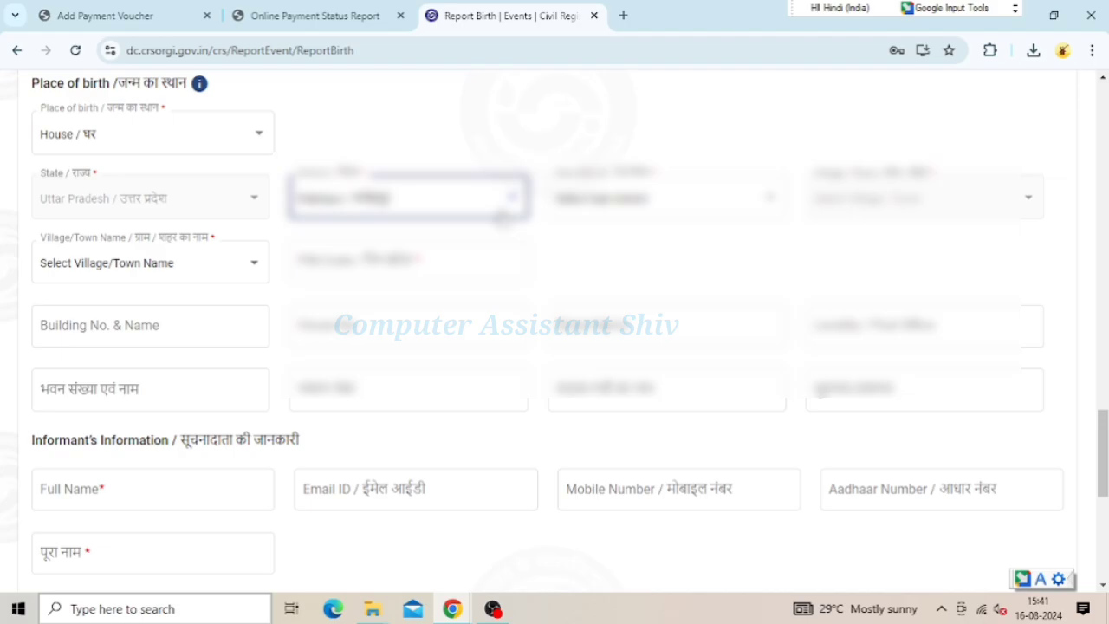
{"action": "left_click", "coordinate": [617, 206]}
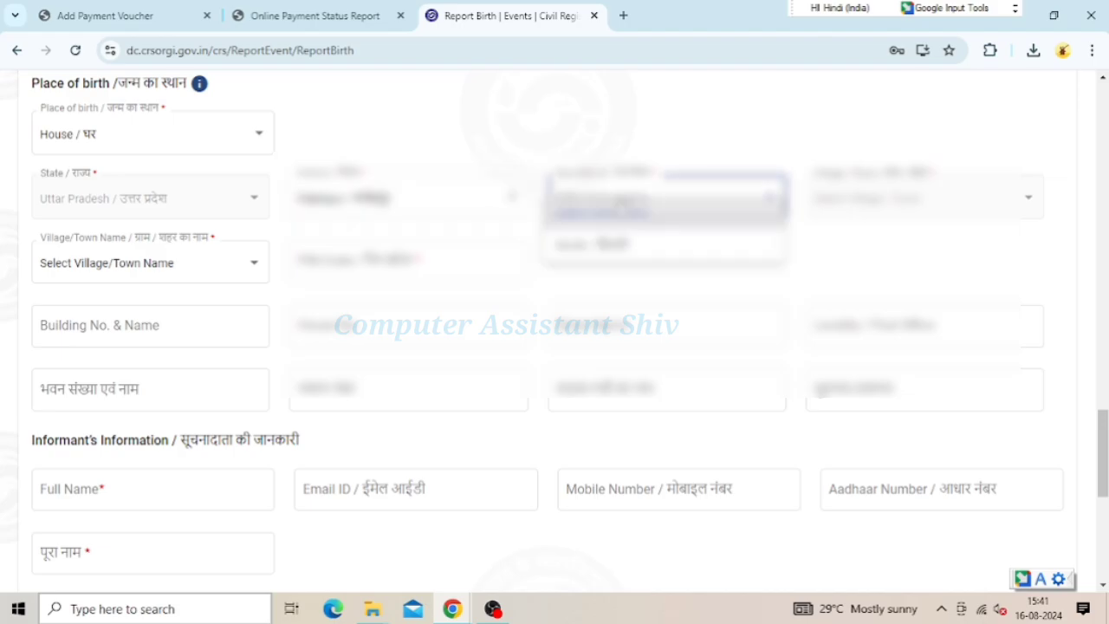
{"action": "left_click", "coordinate": [595, 246]}
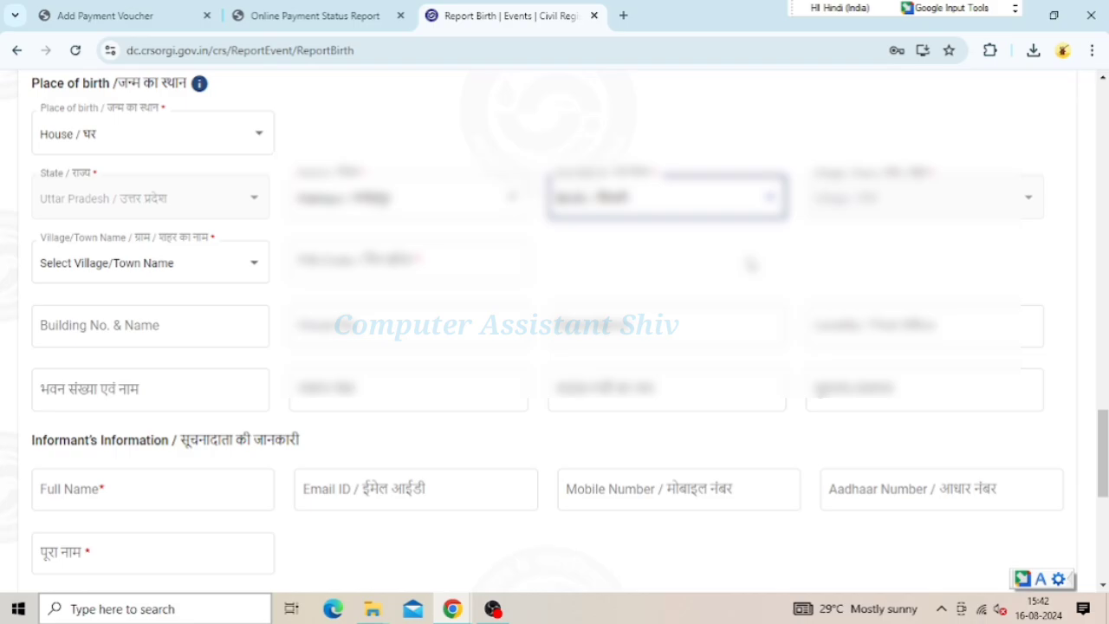
Enter the informant's full name, Hindi name and Hindi address, then save the form as a draft
{"action": "scroll", "coordinate": [165, 168], "scroll_direction": "down", "scroll_amount": 4}
{"action": "left_click", "coordinate": [166, 168]}
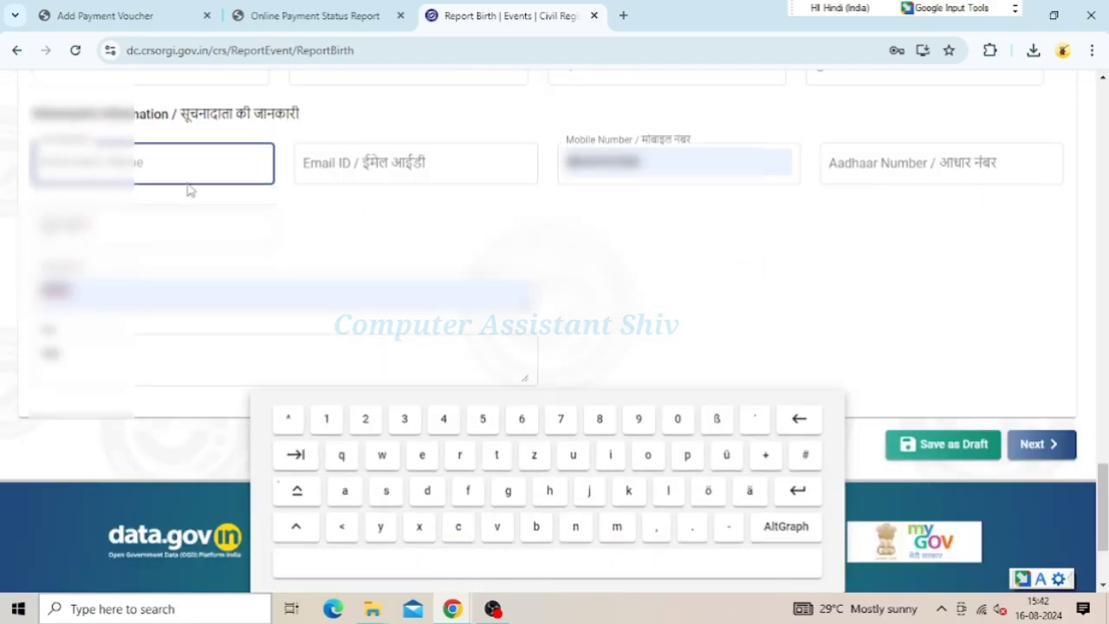
{"action": "left_click", "coordinate": [235, 217]}
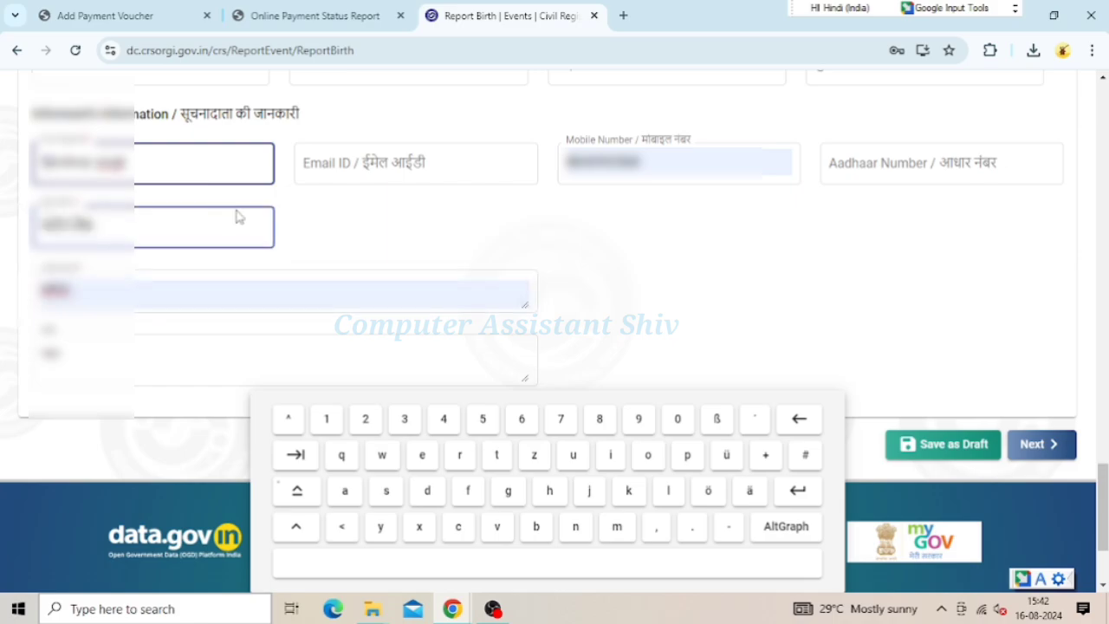
{"action": "scroll", "coordinate": [341, 216], "scroll_direction": "down", "scroll_amount": 2}
{"action": "left_click", "coordinate": [341, 217]}
{"action": "left_click", "coordinate": [971, 290]}
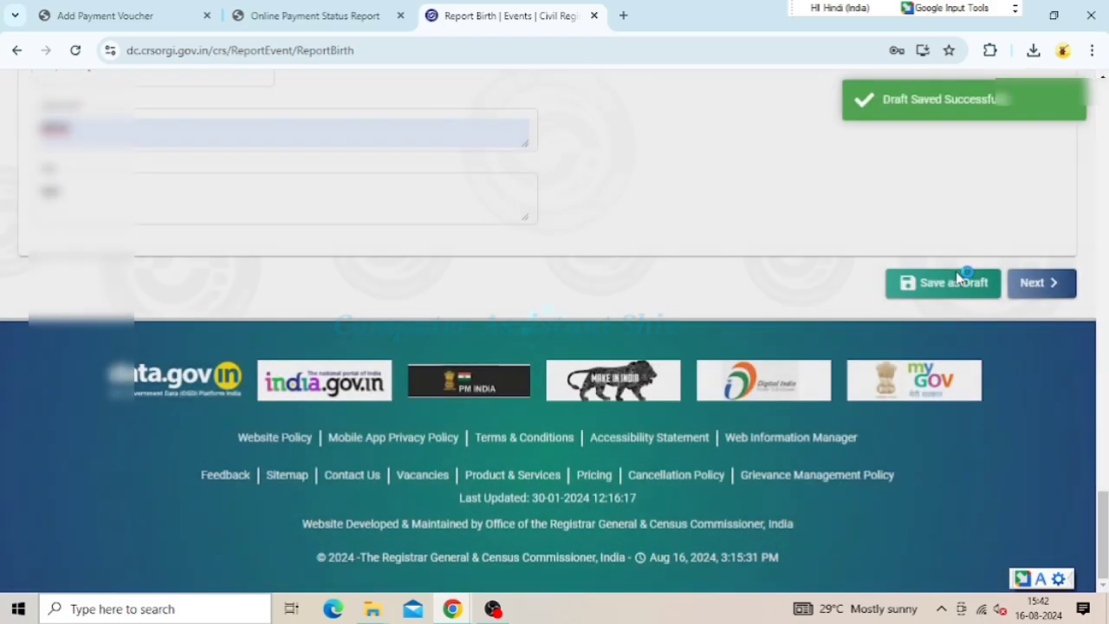
Go to Fee and Account Details > Add/View Payment Details
{"action": "scroll", "coordinate": [743, 245], "scroll_direction": "up", "scroll_amount": 10}
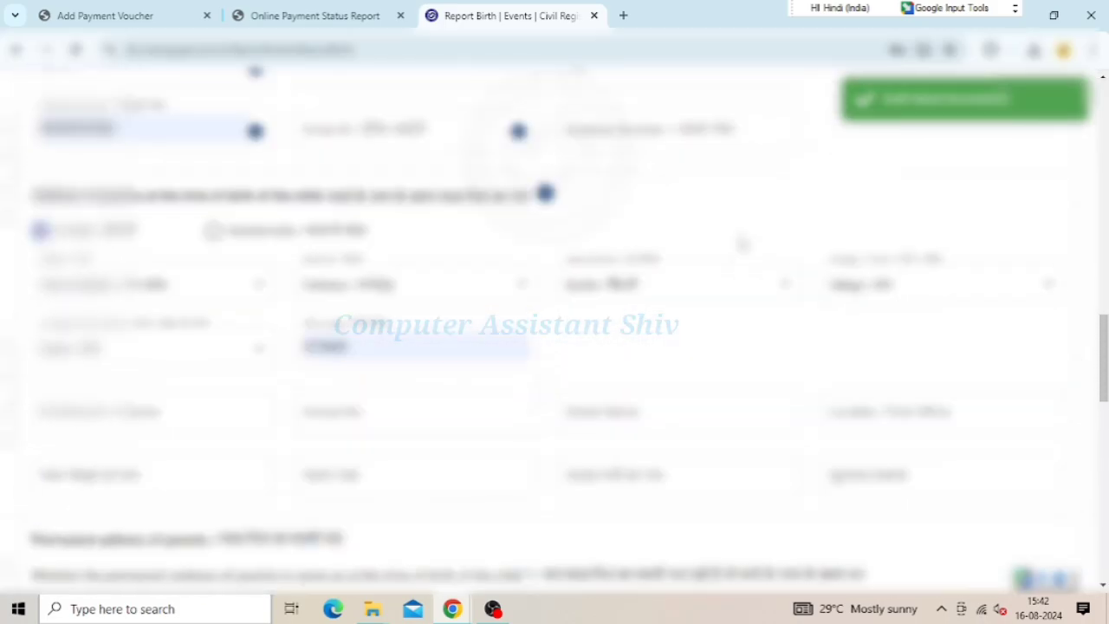
{"action": "scroll", "coordinate": [743, 244], "scroll_direction": "up", "scroll_amount": 5}
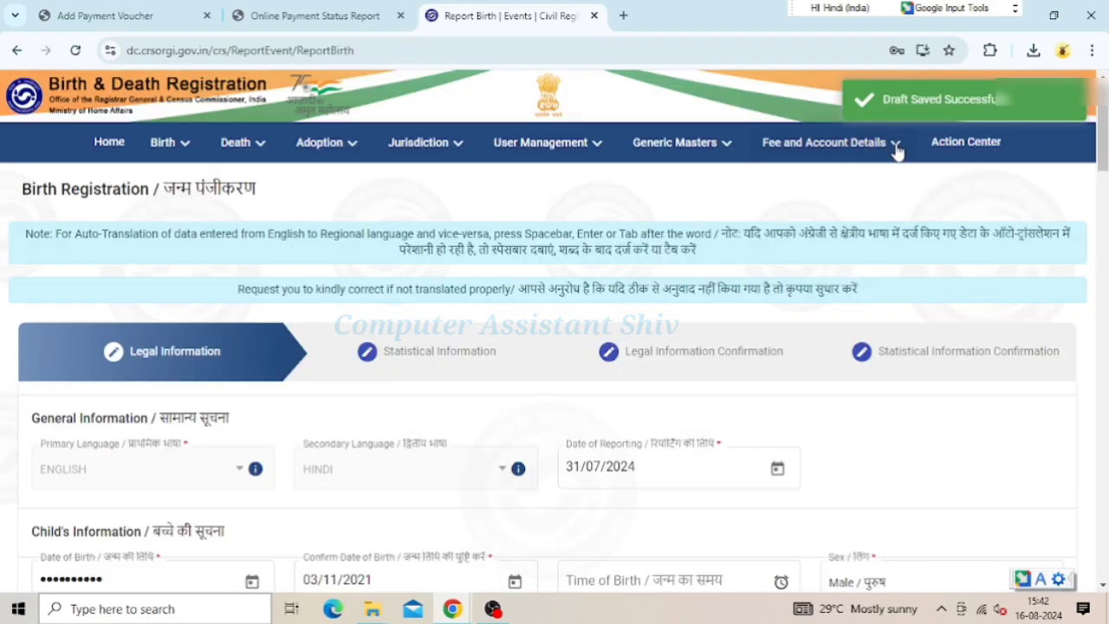
{"action": "left_click", "coordinate": [890, 150]}
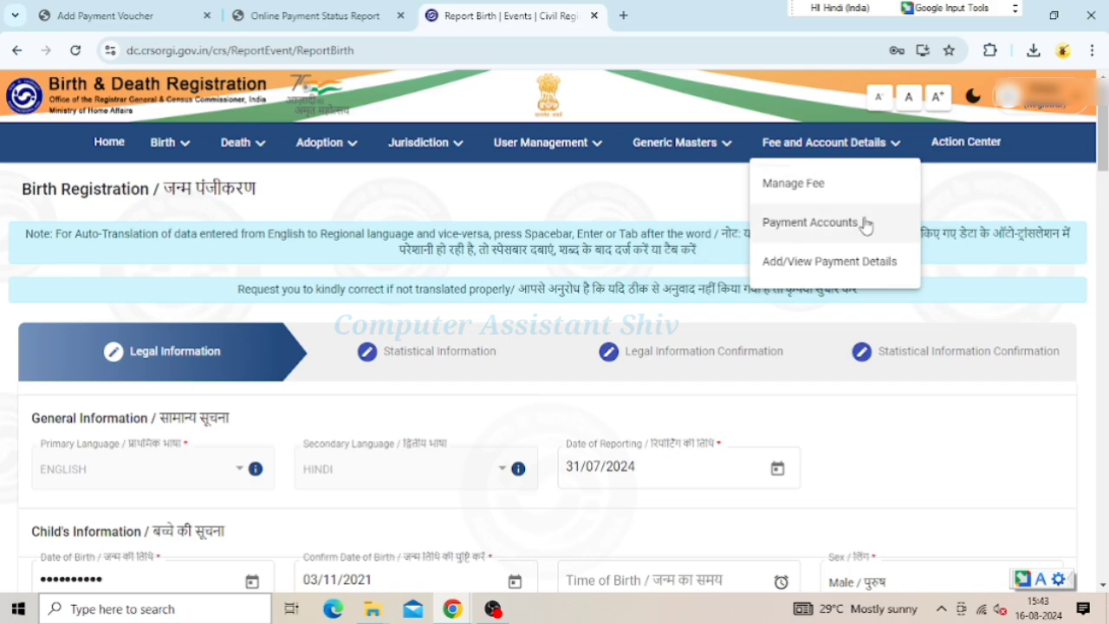
{"action": "left_click", "coordinate": [832, 262]}
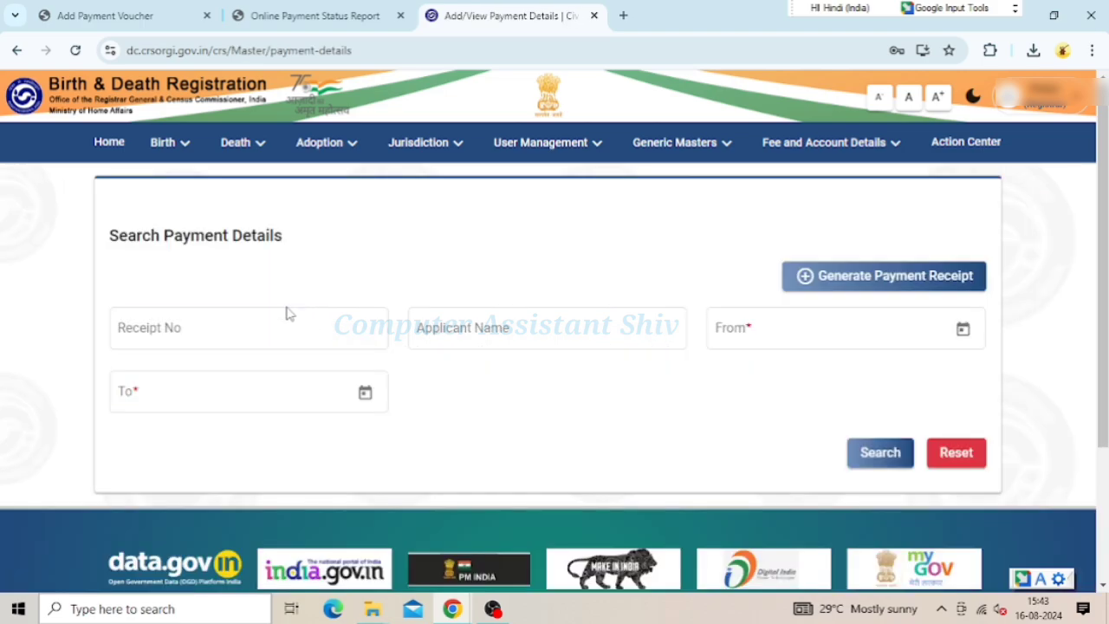
Generate a payment receipt with the applicant's name, Event Type BIRTH and purpose 'Reported after 1 year'
{"action": "left_click", "coordinate": [856, 278]}
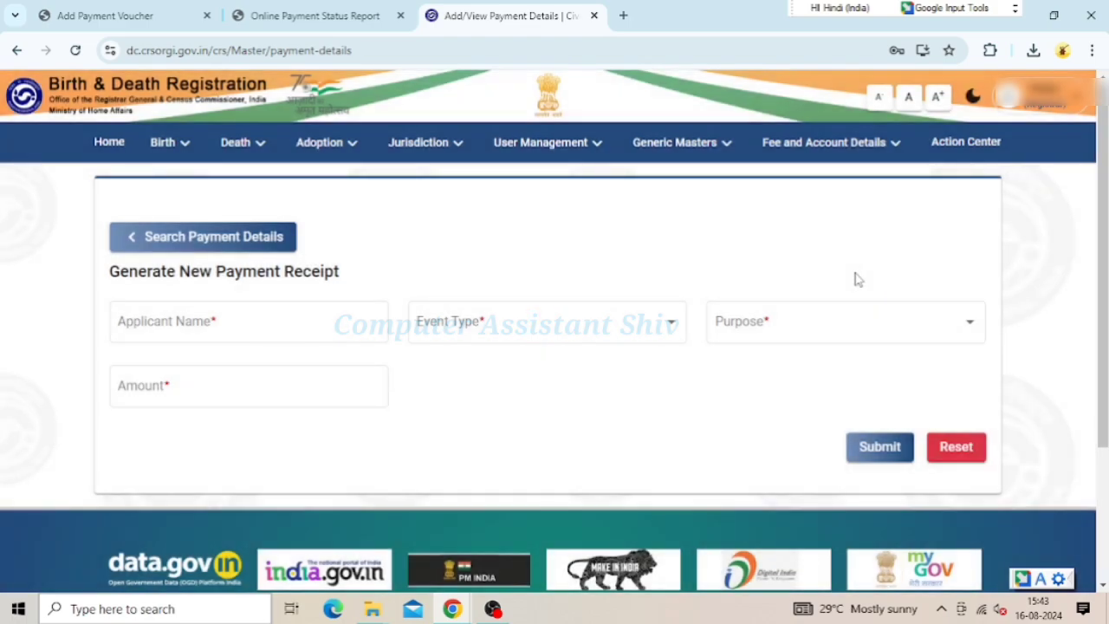
{"action": "left_click", "coordinate": [255, 318]}
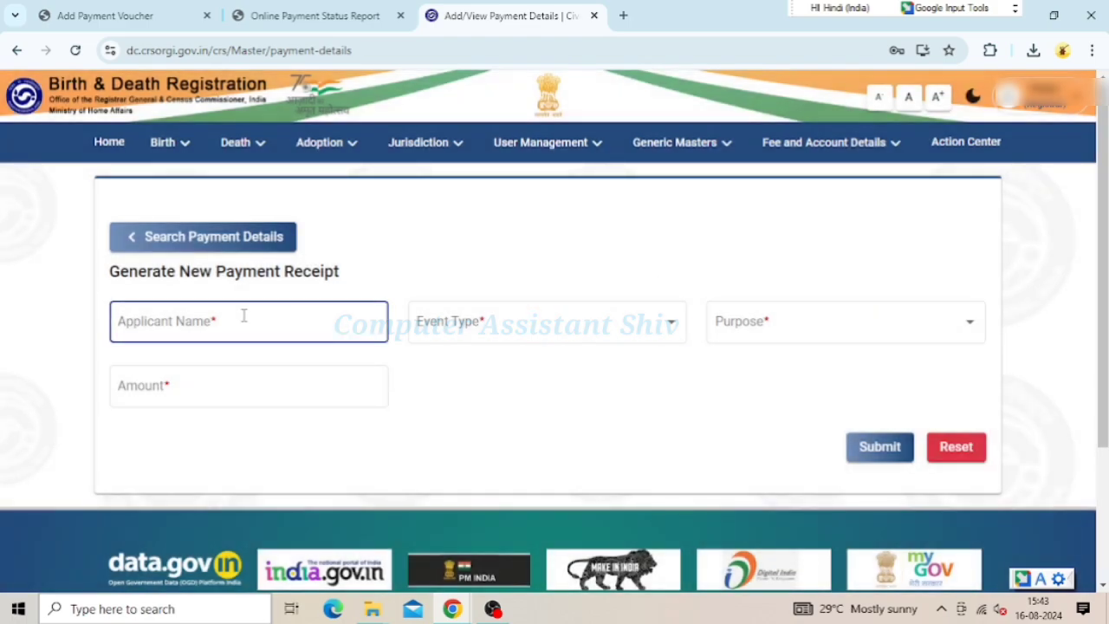
{"action": "left_click", "coordinate": [244, 316]}
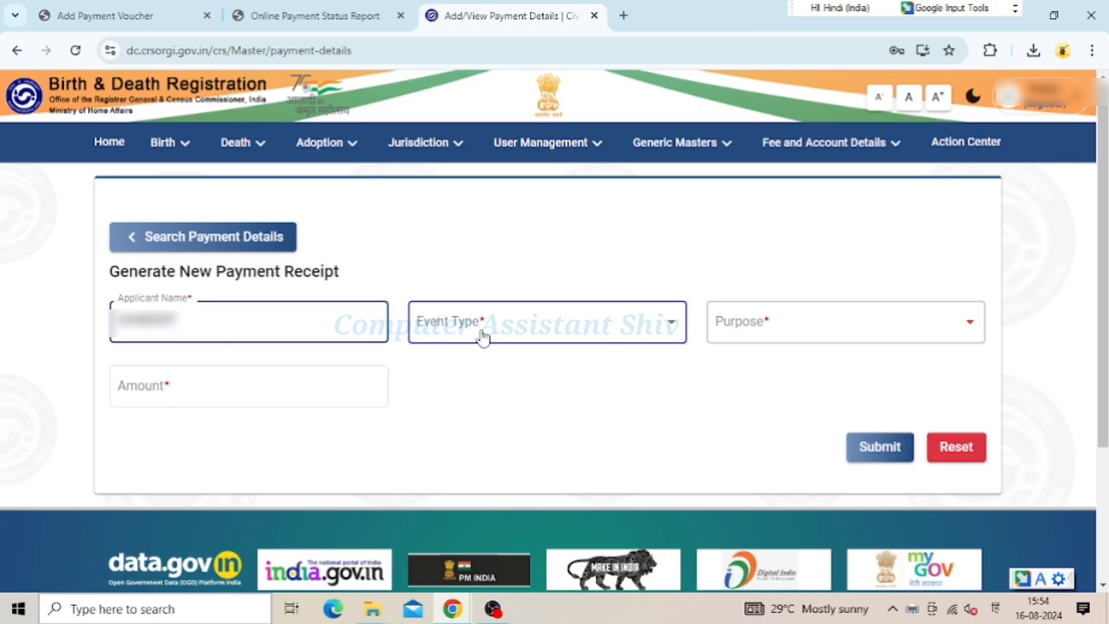
{"action": "type", "text": "S"}
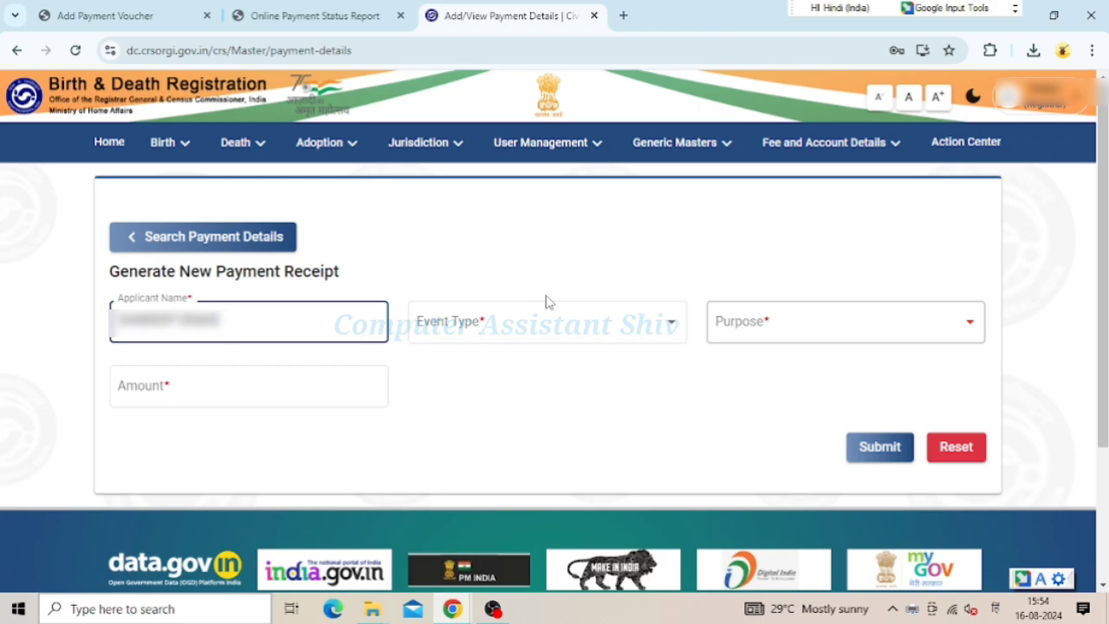
{"action": "left_click", "coordinate": [514, 323]}
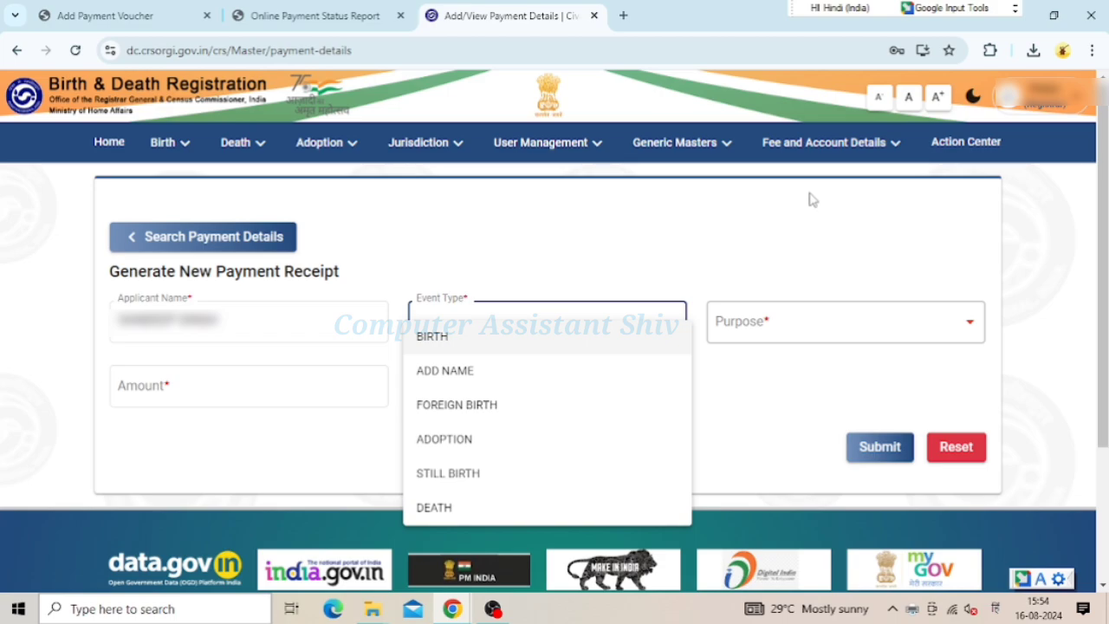
{"action": "left_click", "coordinate": [430, 338]}
{"action": "left_click", "coordinate": [867, 330]}
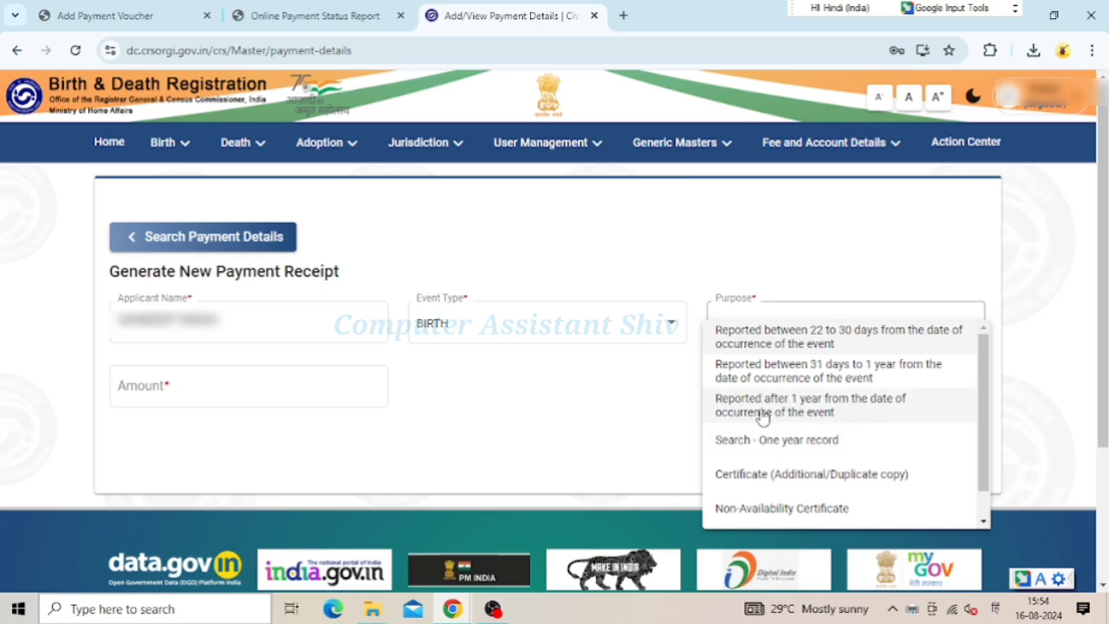
{"action": "left_click", "coordinate": [798, 417]}
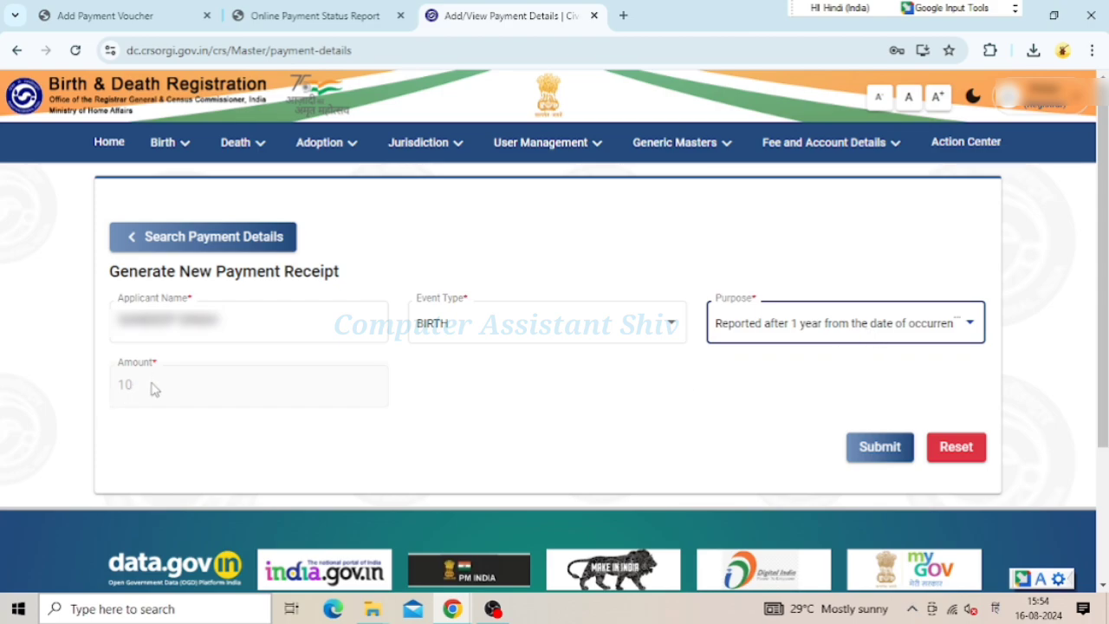
{"action": "left_click", "coordinate": [880, 451]}
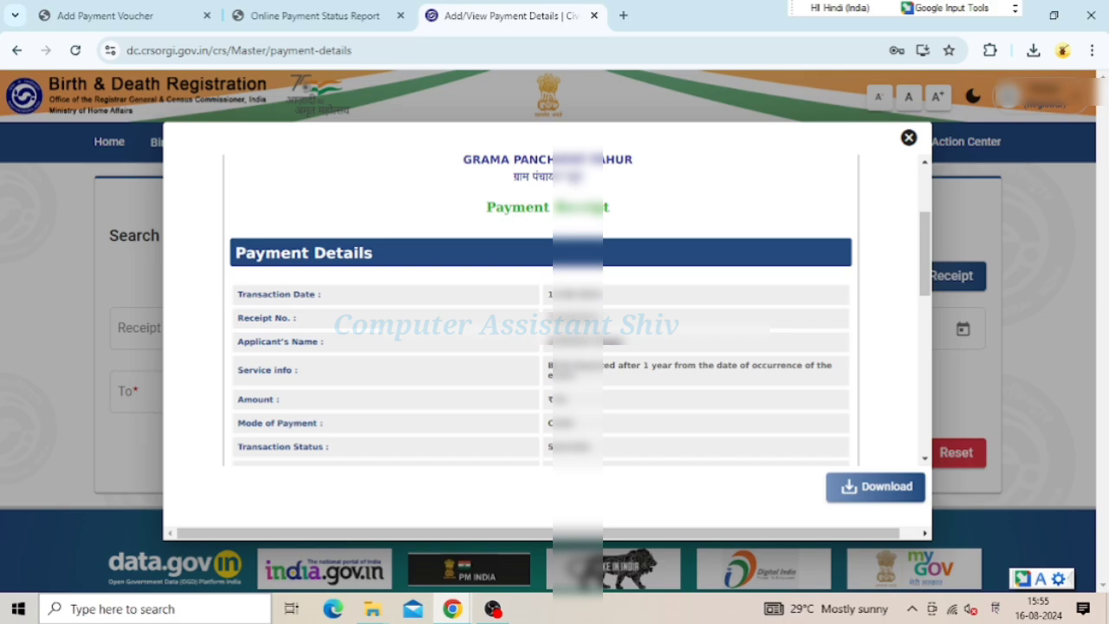
{"action": "left_click_drag", "start_coordinate": [174, 161], "coordinate": [546, 324]}
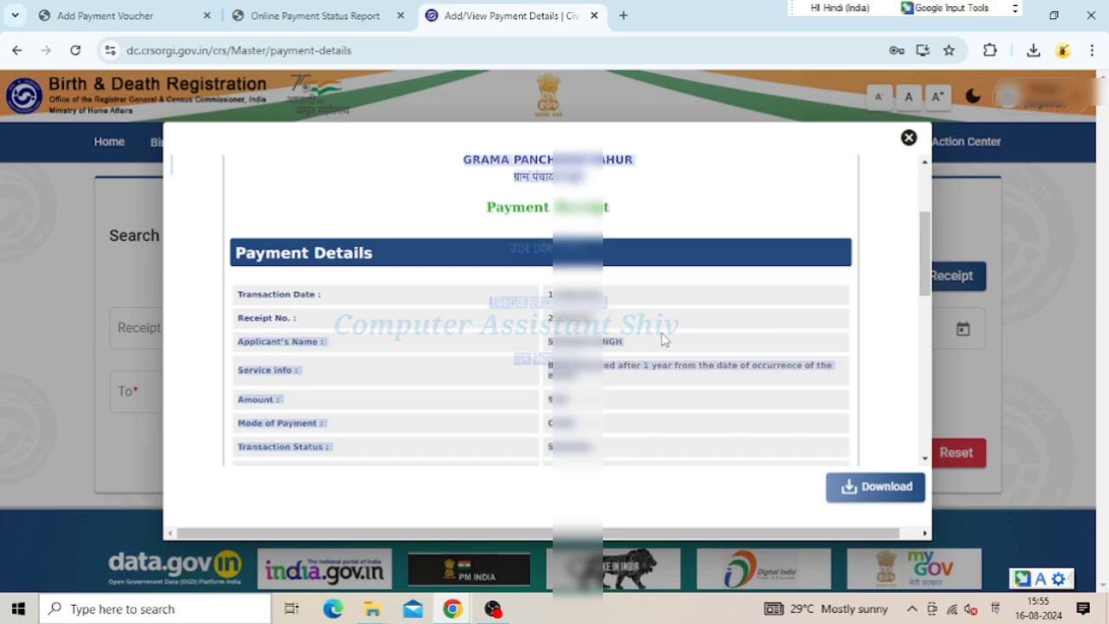
{"action": "left_click", "coordinate": [618, 335]}
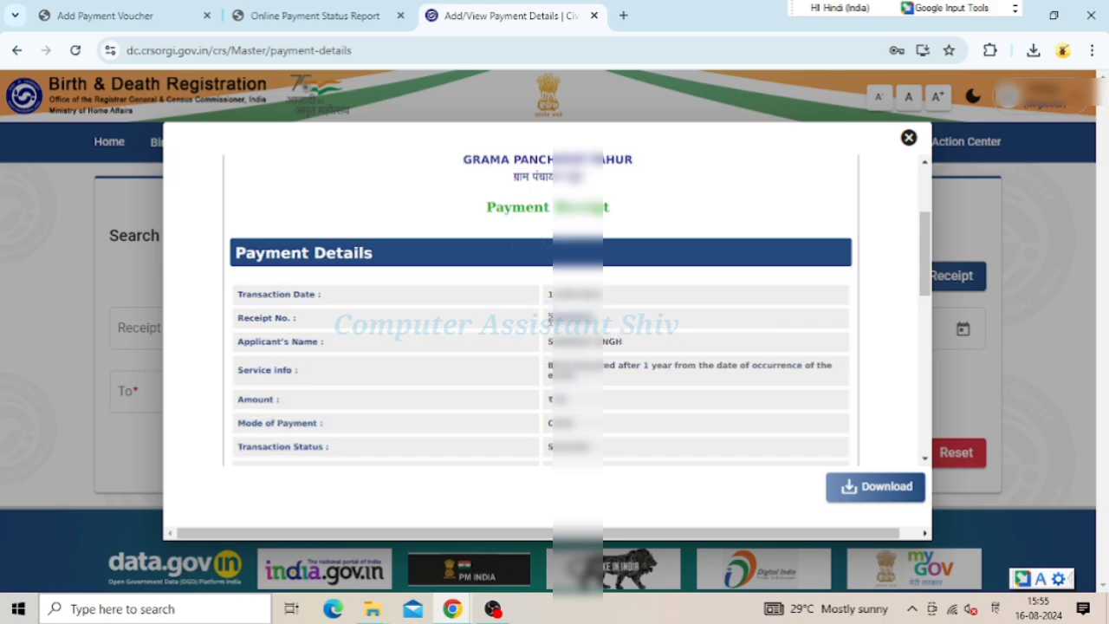
{"action": "right_click", "coordinate": [552, 319]}
{"action": "left_click", "coordinate": [591, 337]}
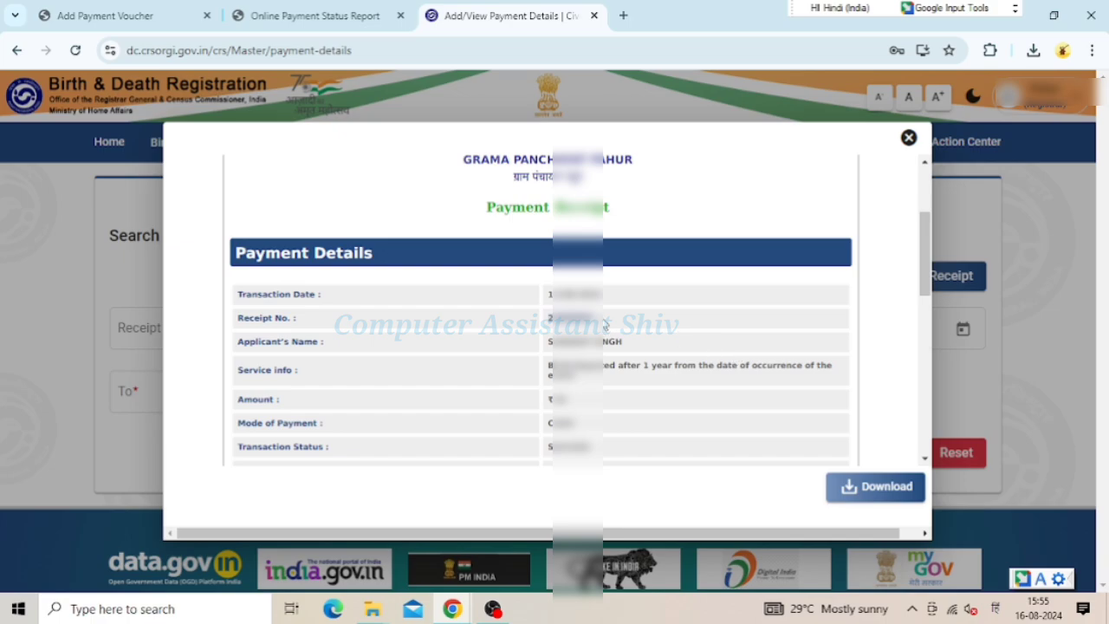
{"action": "left_click", "coordinate": [864, 491]}
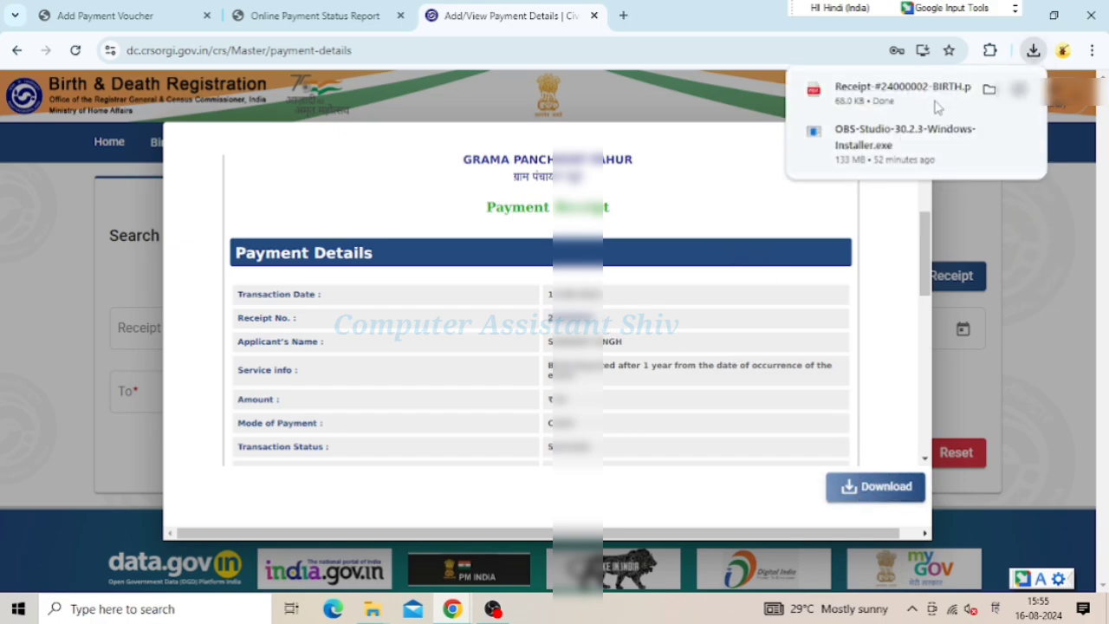
{"action": "left_click", "coordinate": [934, 104]}
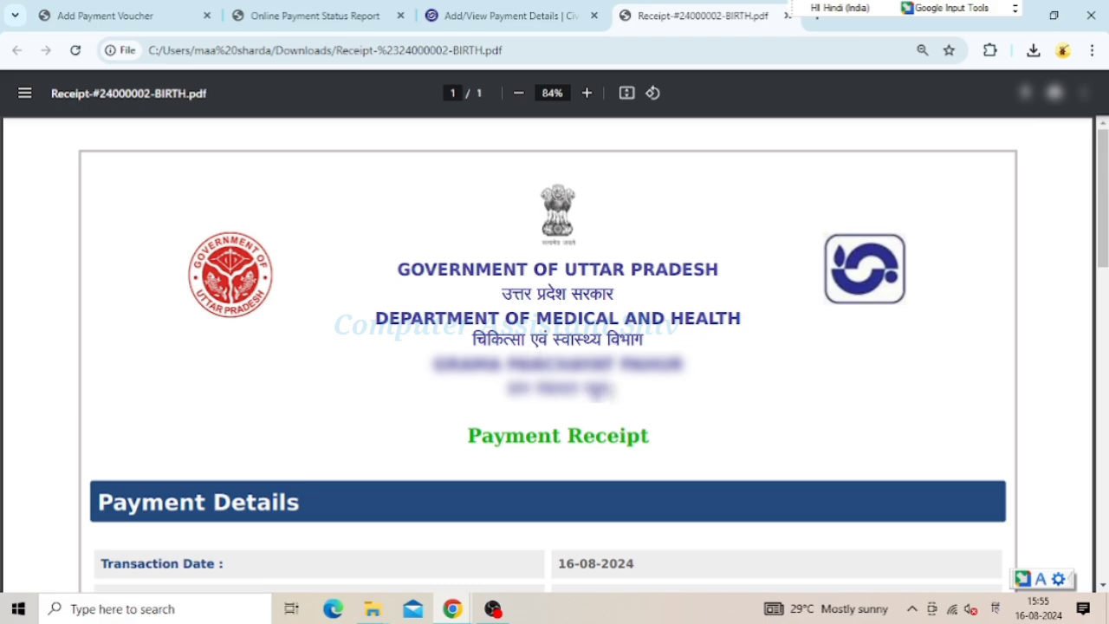
Bring up Print for the receipt PDF, cancel it, and close the PDF tab
{"action": "key", "text": "ctrl+p"}
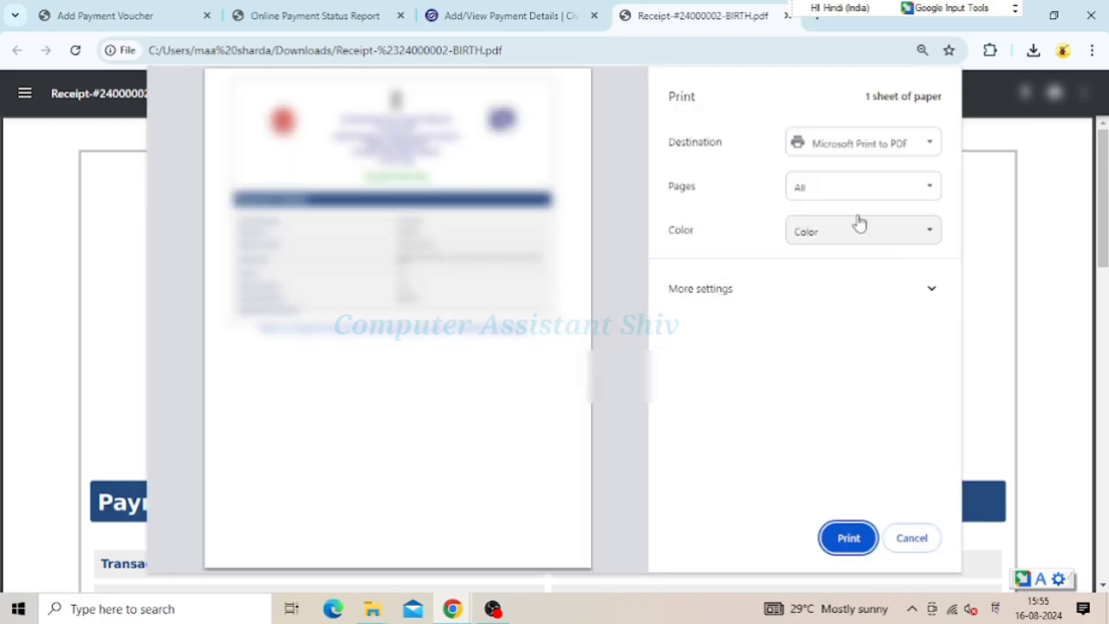
{"action": "left_click", "coordinate": [858, 539]}
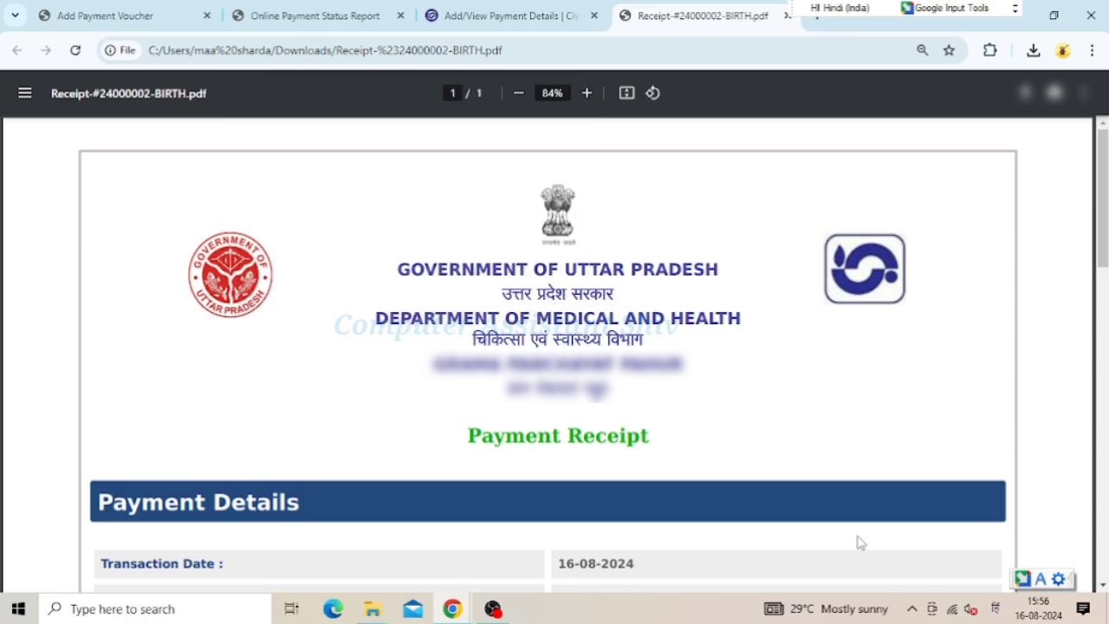
{"action": "left_click", "coordinate": [787, 16]}
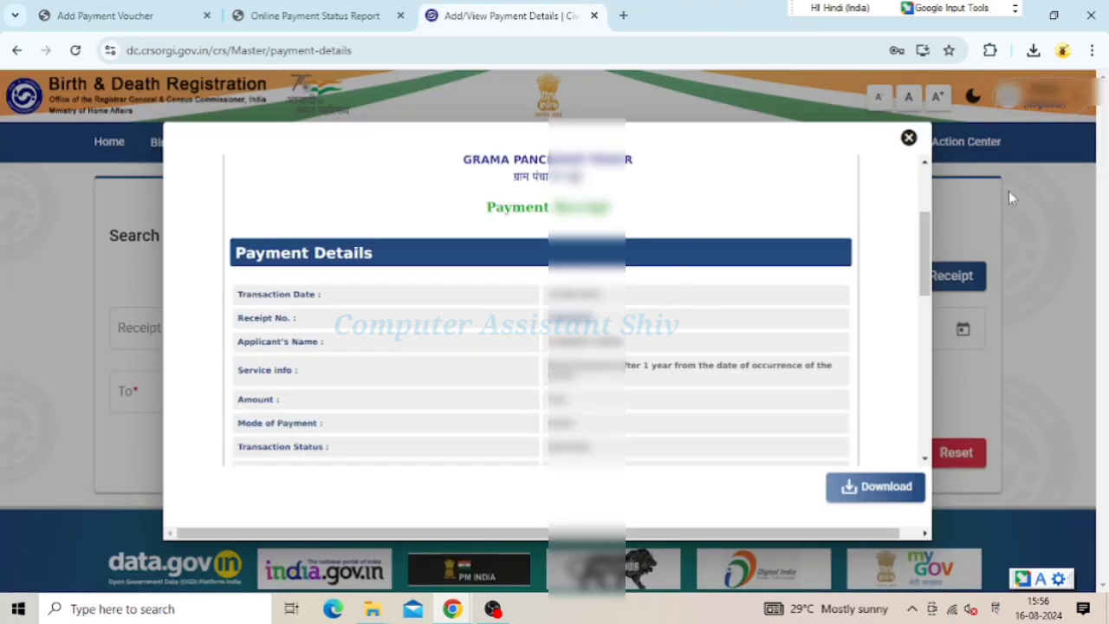
From Home, list Within 7 Days Draft Applications filtered to After one year
{"action": "left_click", "coordinate": [909, 139]}
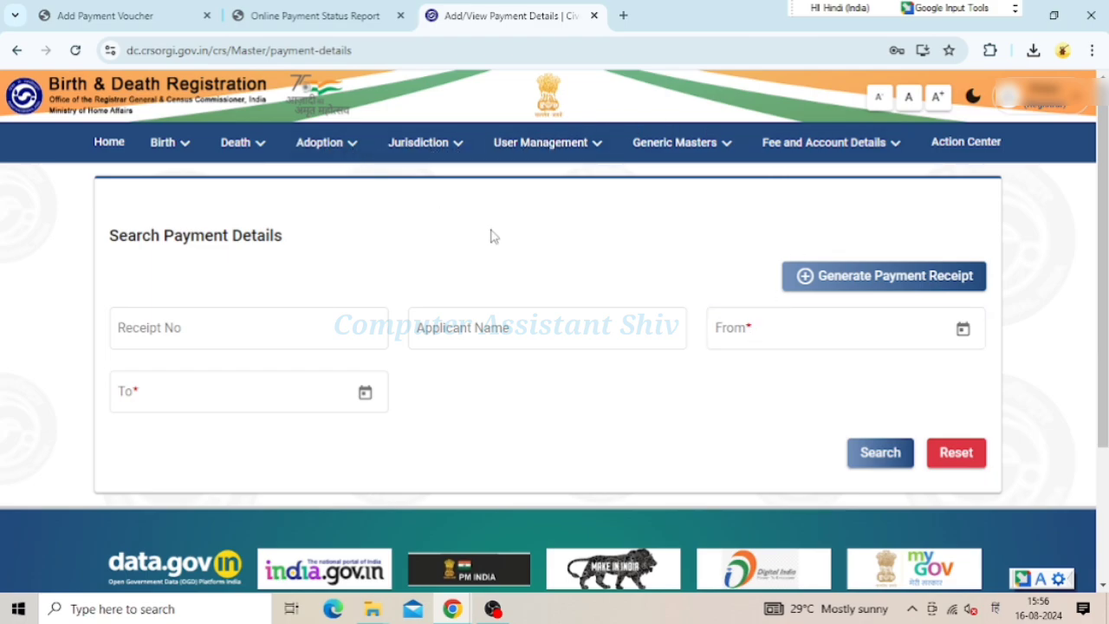
{"action": "left_click", "coordinate": [109, 142]}
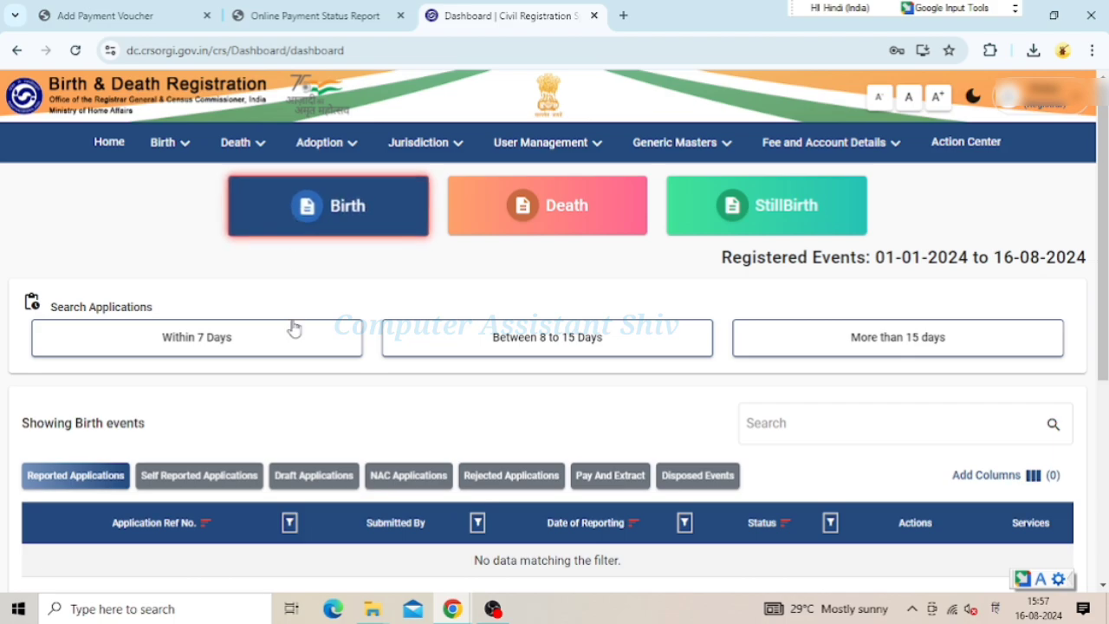
{"action": "left_click", "coordinate": [249, 345]}
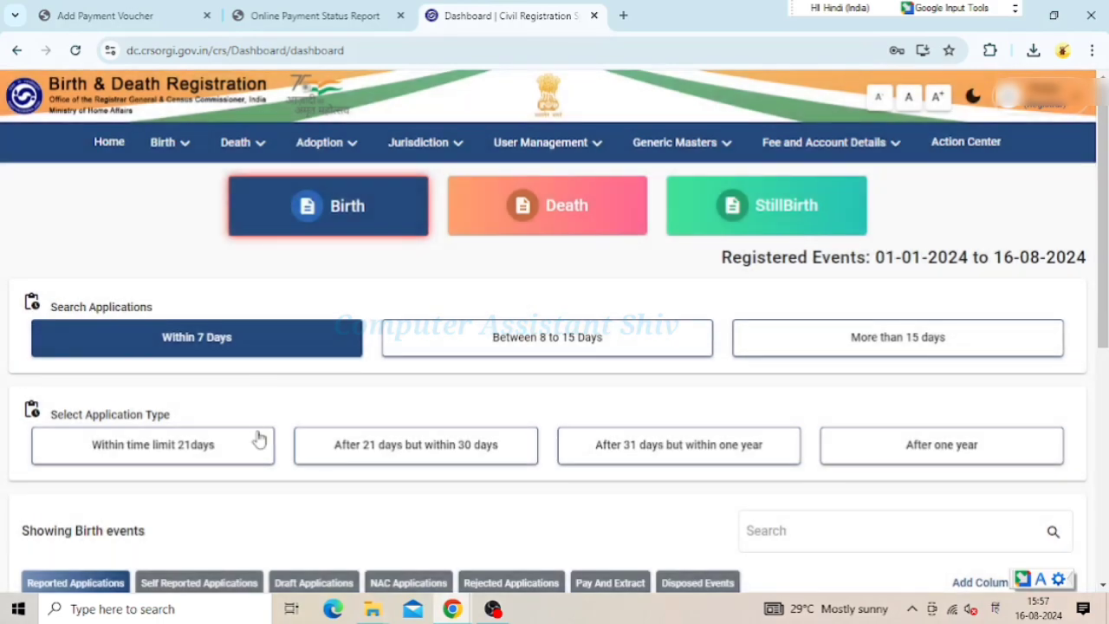
{"action": "scroll", "coordinate": [268, 468], "scroll_direction": "down", "scroll_amount": 2}
{"action": "left_click", "coordinate": [309, 424]}
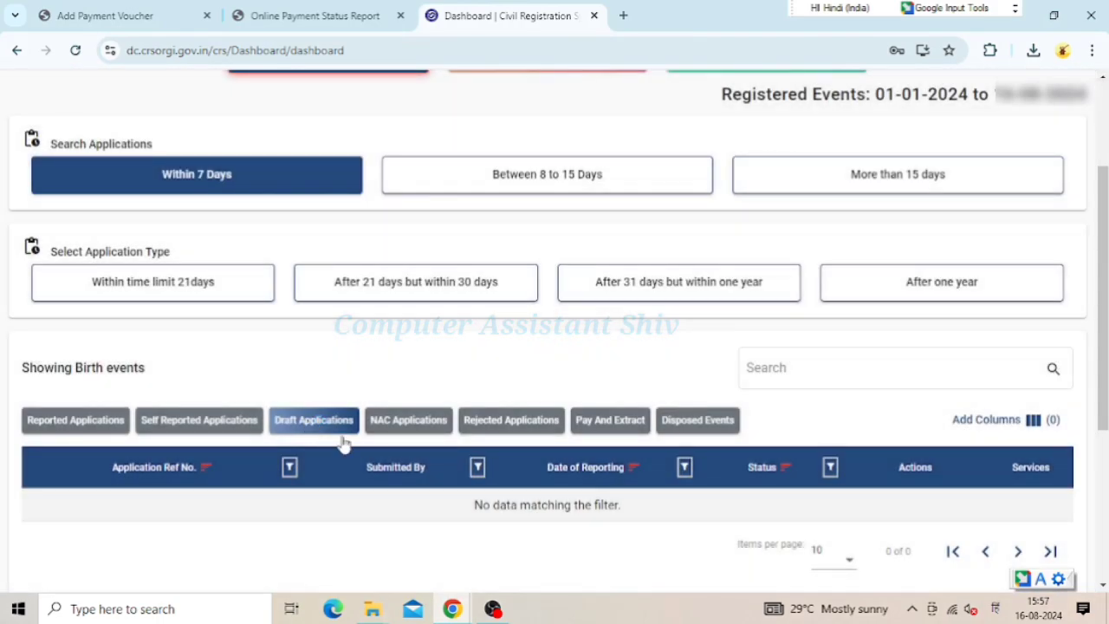
{"action": "left_click", "coordinate": [304, 422]}
{"action": "left_click", "coordinate": [914, 284]}
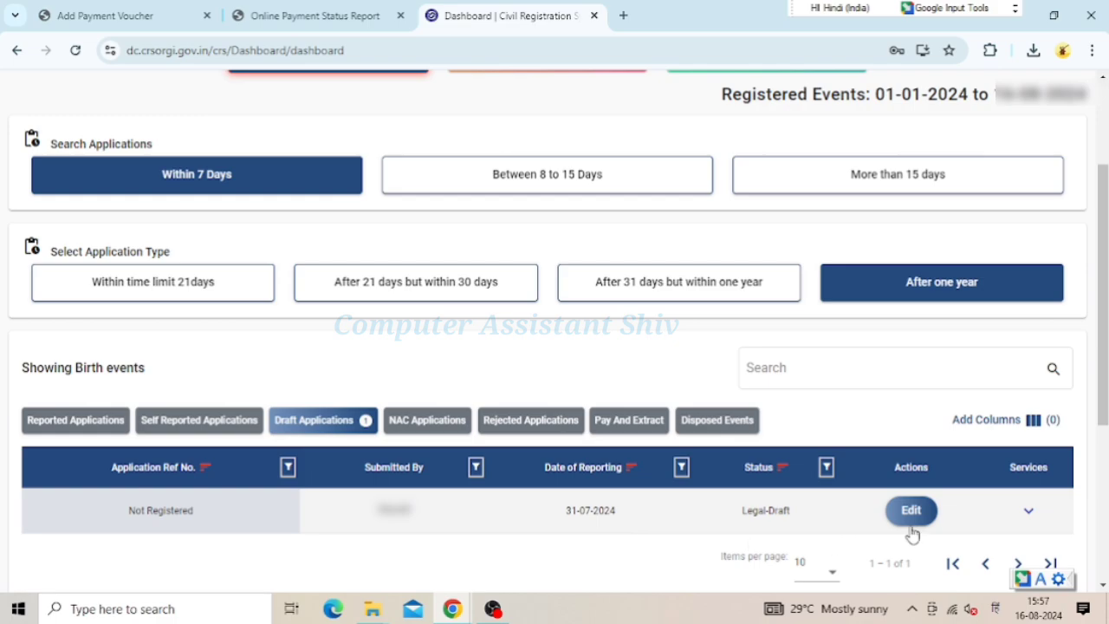
Reopen the Legal-Draft birth application and check the child's first name
{"action": "left_click", "coordinate": [910, 512]}
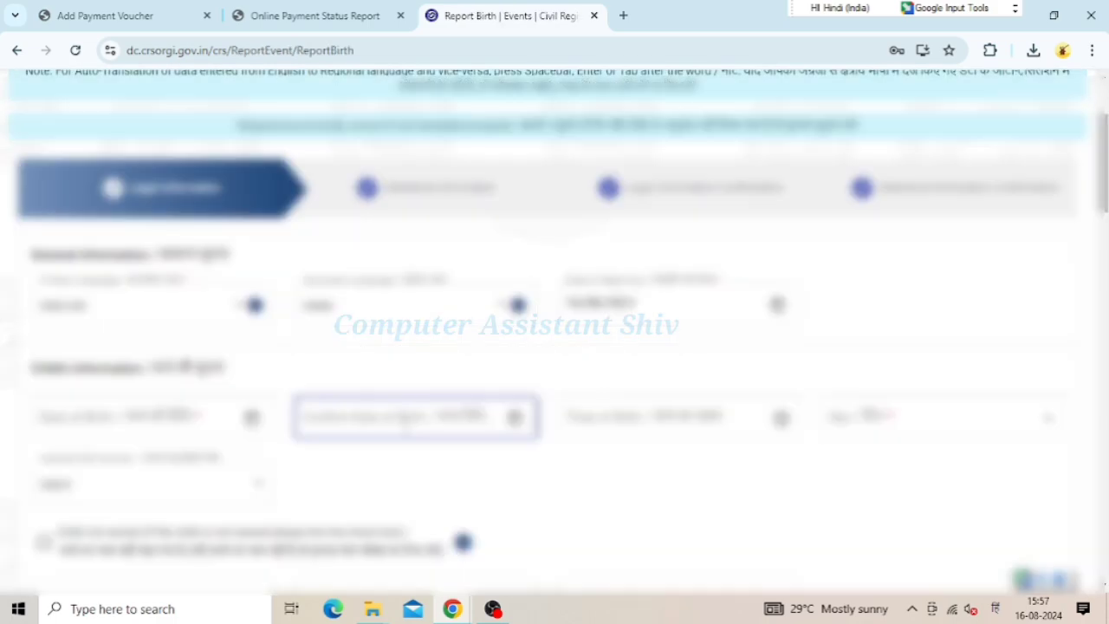
{"action": "scroll", "coordinate": [169, 298], "scroll_direction": "down", "scroll_amount": 8}
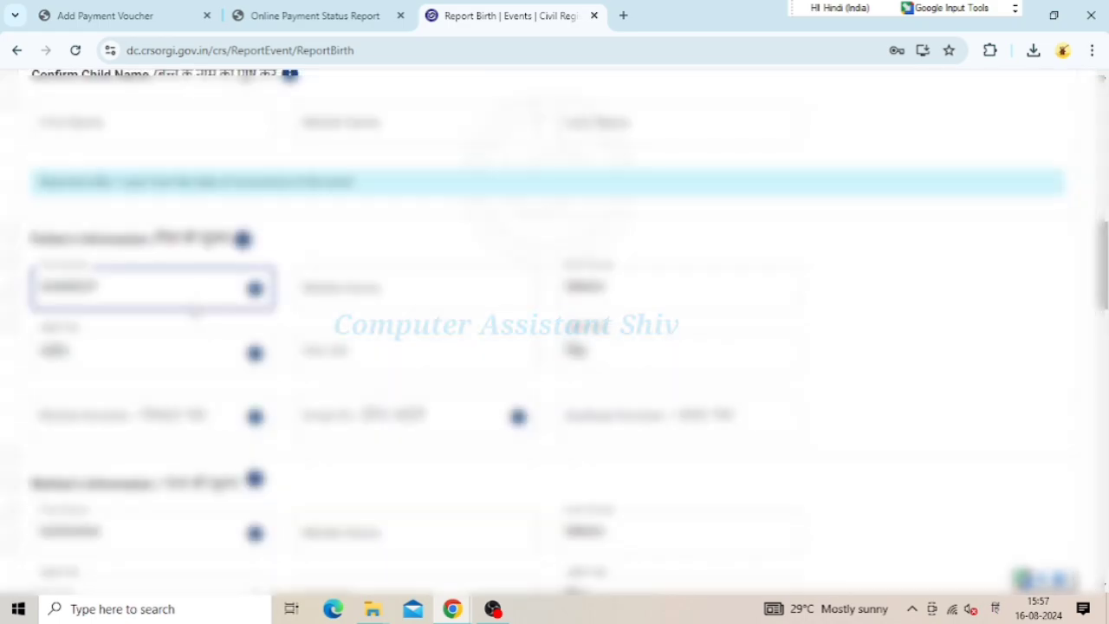
{"action": "scroll", "coordinate": [194, 312], "scroll_direction": "down", "scroll_amount": 8}
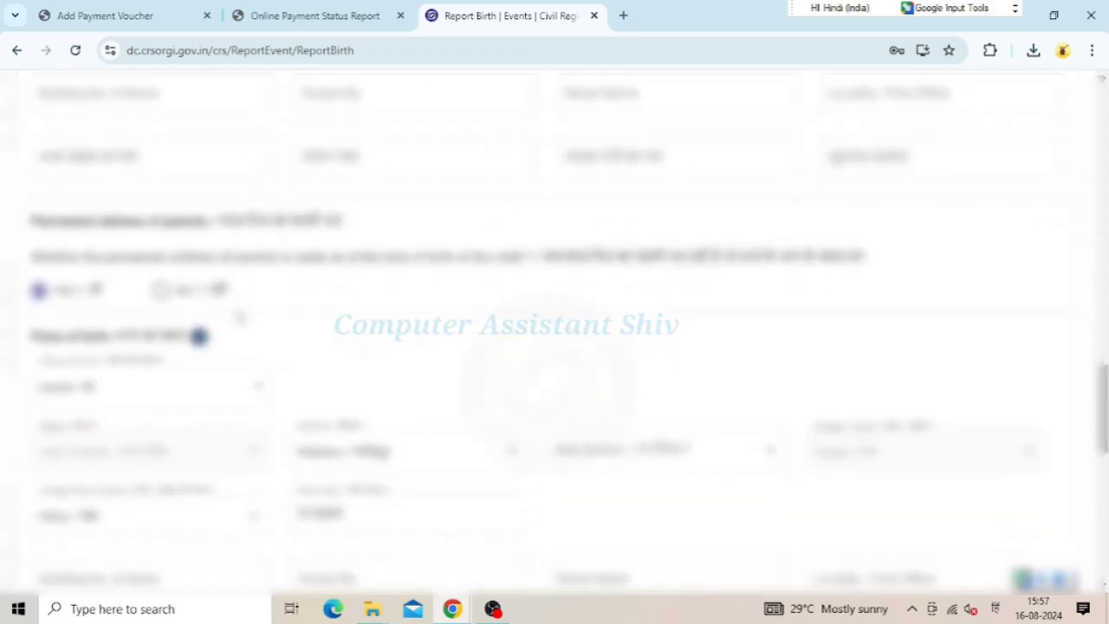
{"action": "scroll", "coordinate": [240, 318], "scroll_direction": "up", "scroll_amount": 10}
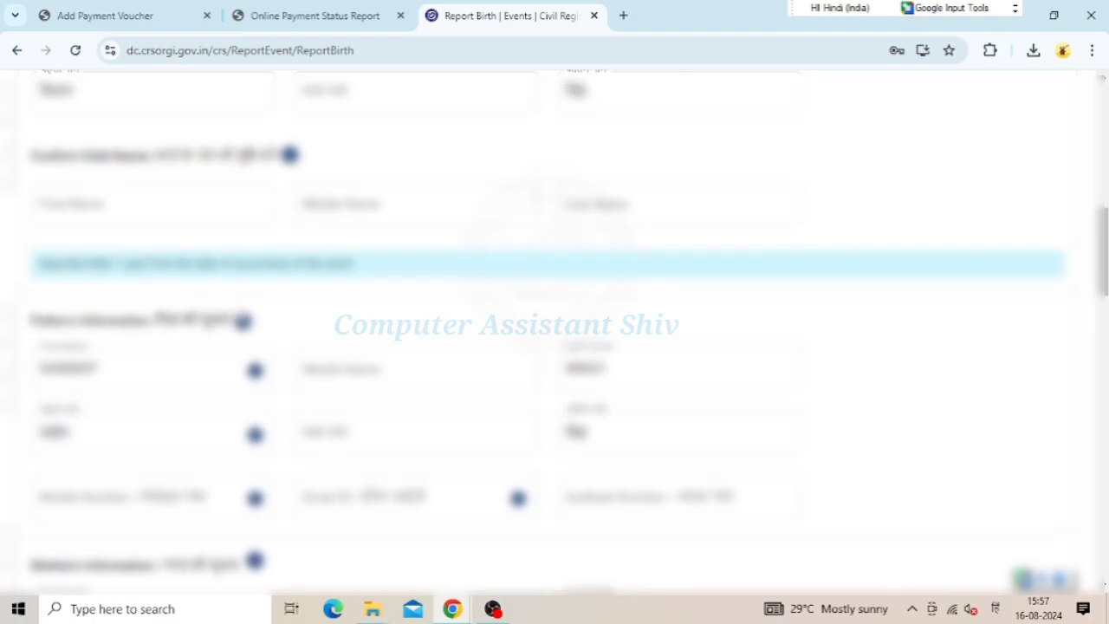
{"action": "left_click", "coordinate": [139, 218]}
{"action": "scroll", "coordinate": [168, 232], "scroll_direction": "down", "scroll_amount": 17}
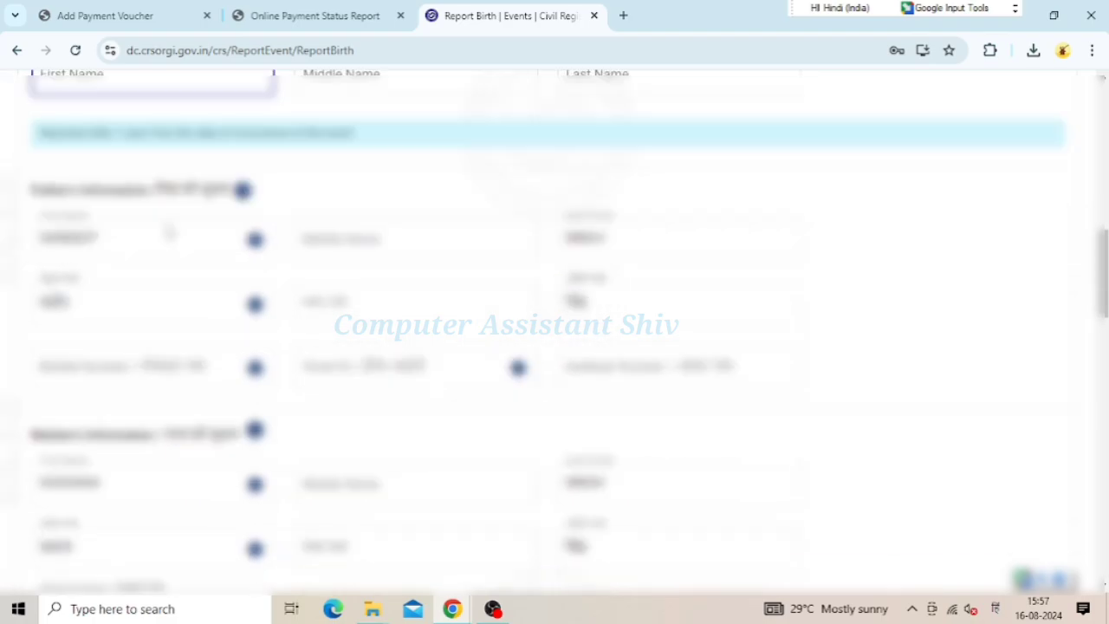
{"action": "scroll", "coordinate": [217, 270], "scroll_direction": "down", "scroll_amount": 2}
{"action": "scroll", "coordinate": [218, 272], "scroll_direction": "up", "scroll_amount": 15}
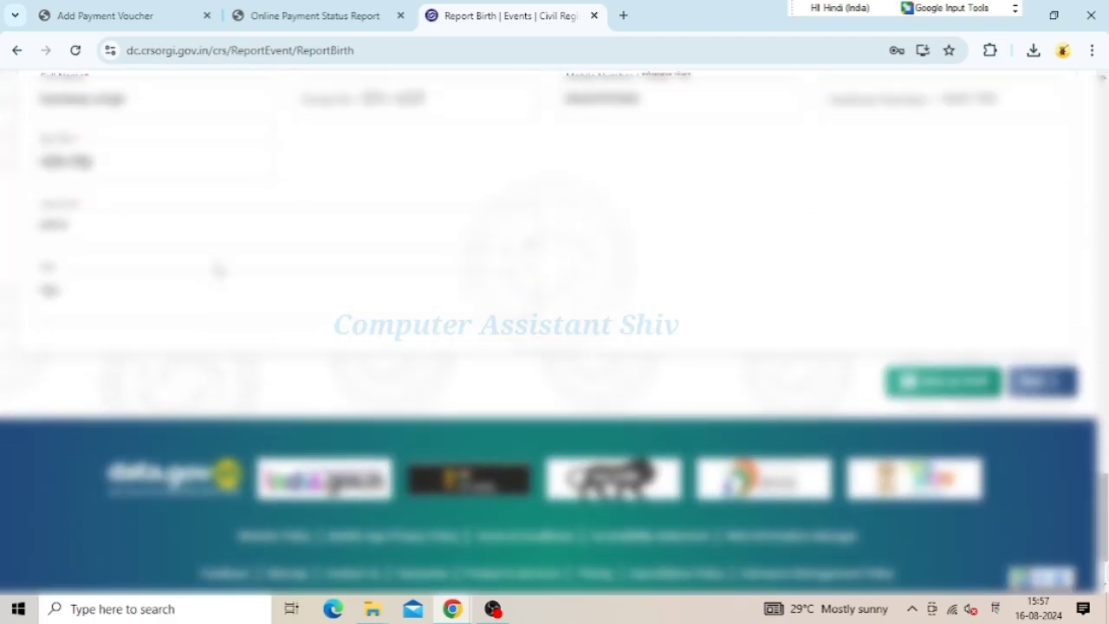
Check the father's and mother's names and the parents' tehsil at birth
{"action": "left_click", "coordinate": [216, 397]}
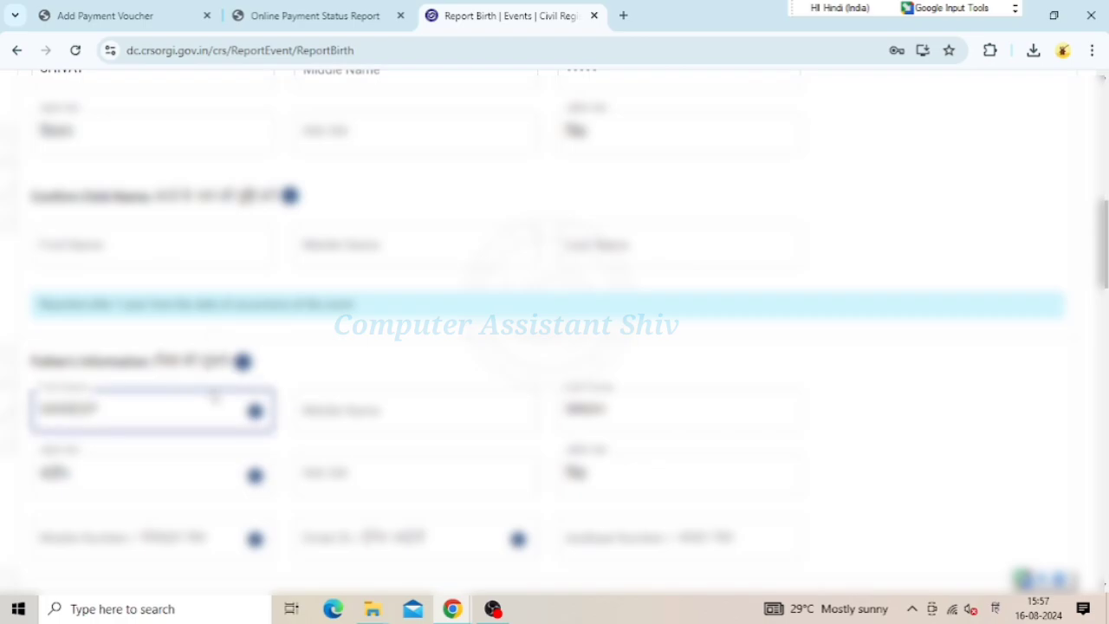
{"action": "scroll", "coordinate": [214, 403], "scroll_direction": "down", "scroll_amount": 3}
{"action": "left_click", "coordinate": [207, 412]}
{"action": "scroll", "coordinate": [206, 412], "scroll_direction": "down", "scroll_amount": 2}
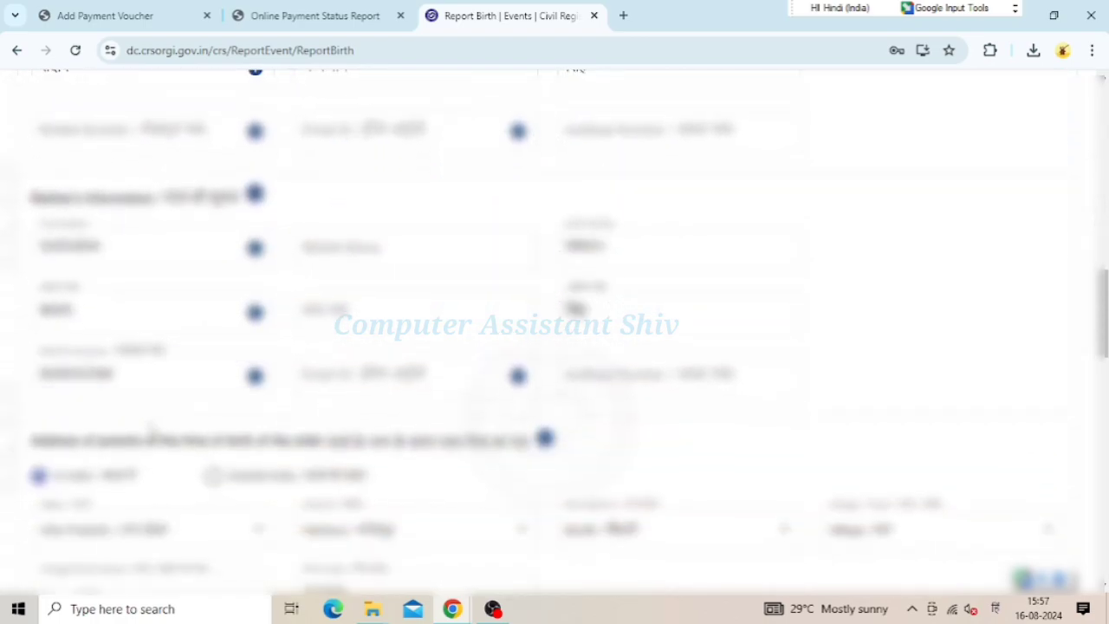
{"action": "scroll", "coordinate": [169, 446], "scroll_direction": "down", "scroll_amount": 2}
{"action": "left_click", "coordinate": [121, 438]}
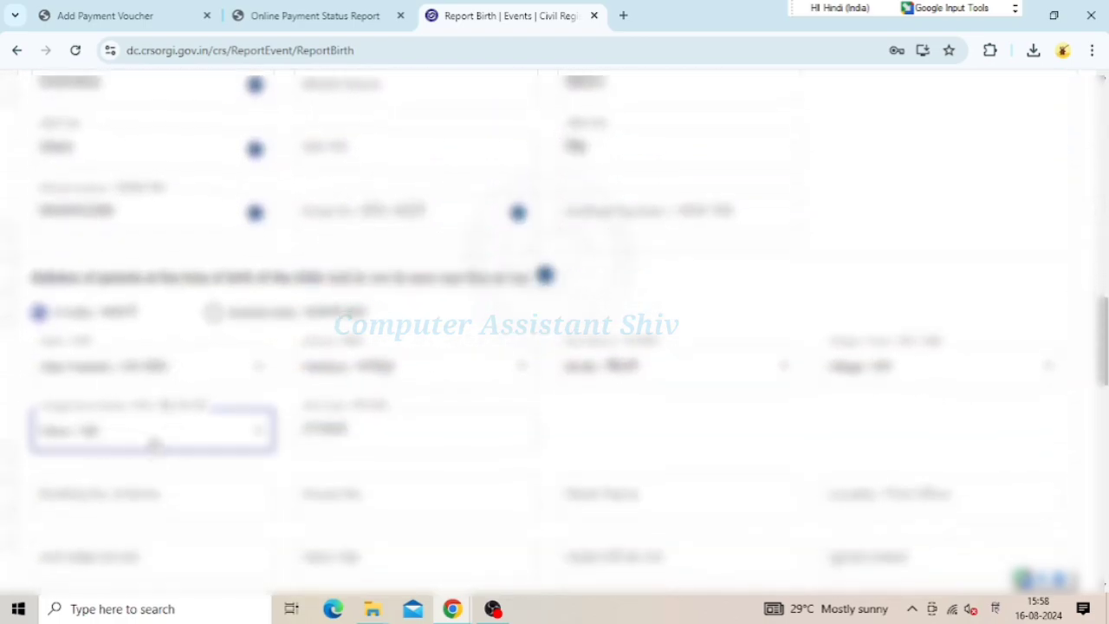
{"action": "scroll", "coordinate": [156, 443], "scroll_direction": "down", "scroll_amount": 4}
Check the place of birth, its tehsil and the informant's name and address, then try Next
{"action": "left_click", "coordinate": [144, 454]}
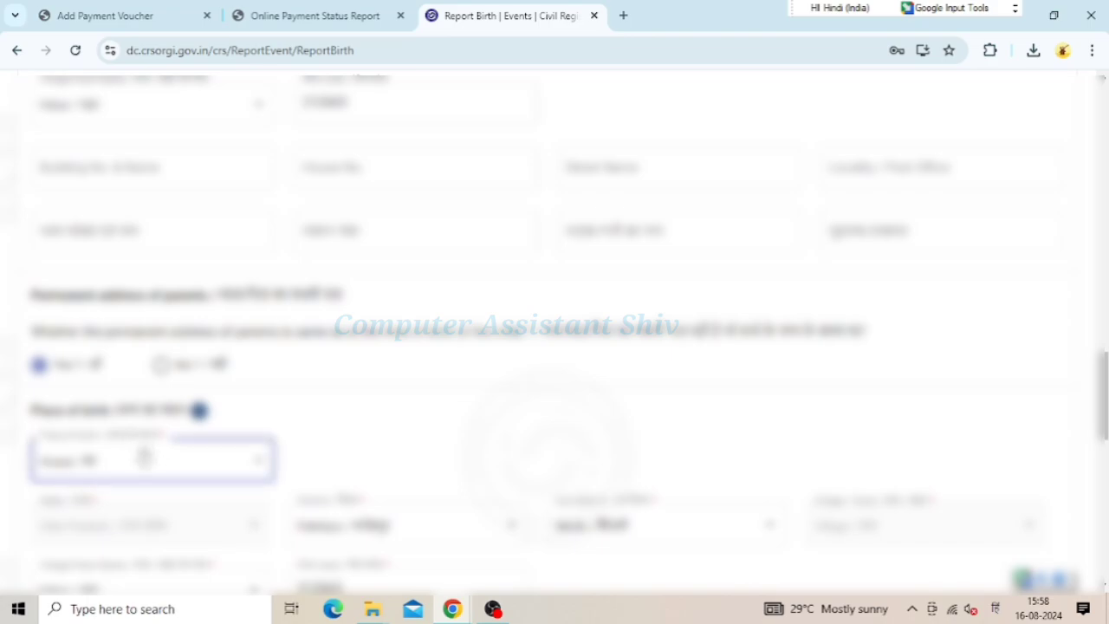
{"action": "scroll", "coordinate": [144, 454], "scroll_direction": "down", "scroll_amount": 2}
{"action": "left_click", "coordinate": [71, 444]}
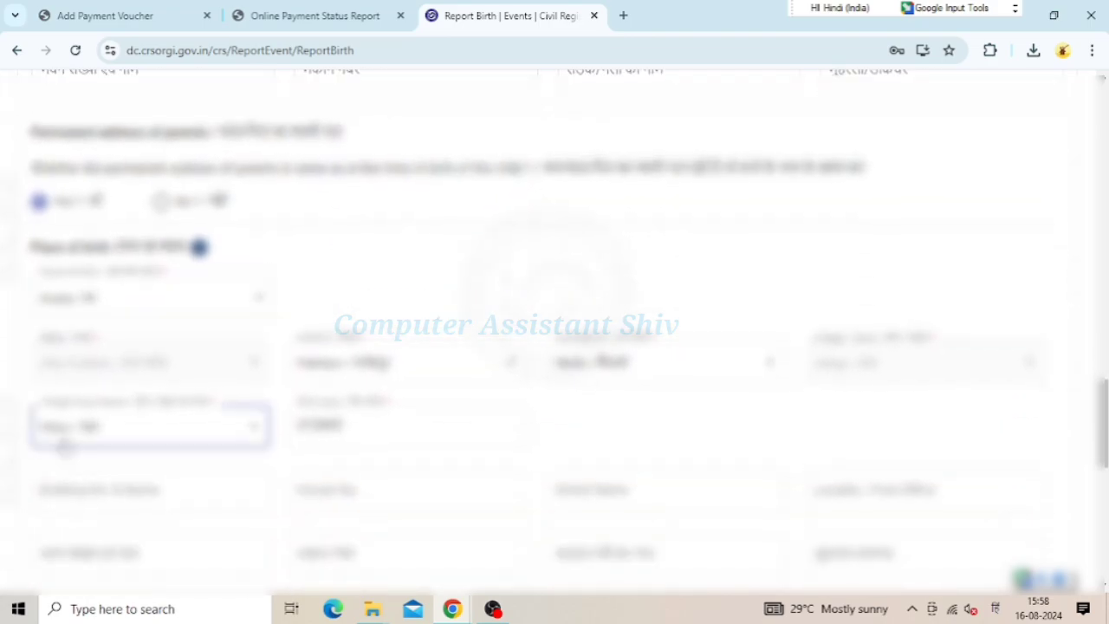
{"action": "scroll", "coordinate": [108, 454], "scroll_direction": "down", "scroll_amount": 1}
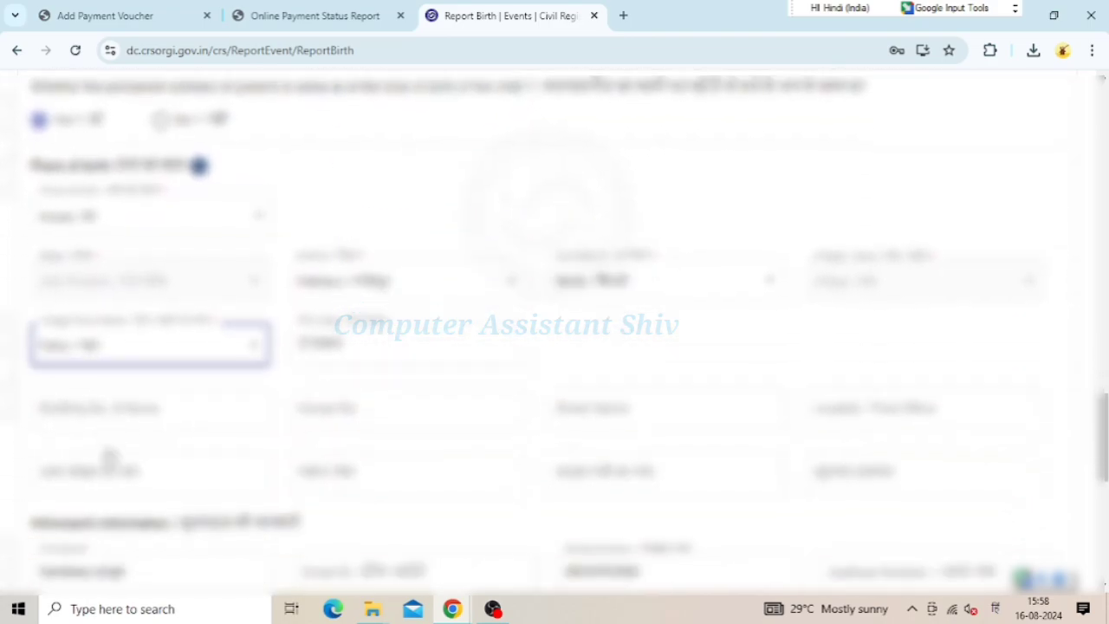
{"action": "left_click", "coordinate": [108, 455]}
{"action": "scroll", "coordinate": [108, 455], "scroll_direction": "down", "scroll_amount": 3}
{"action": "left_click", "coordinate": [109, 454]}
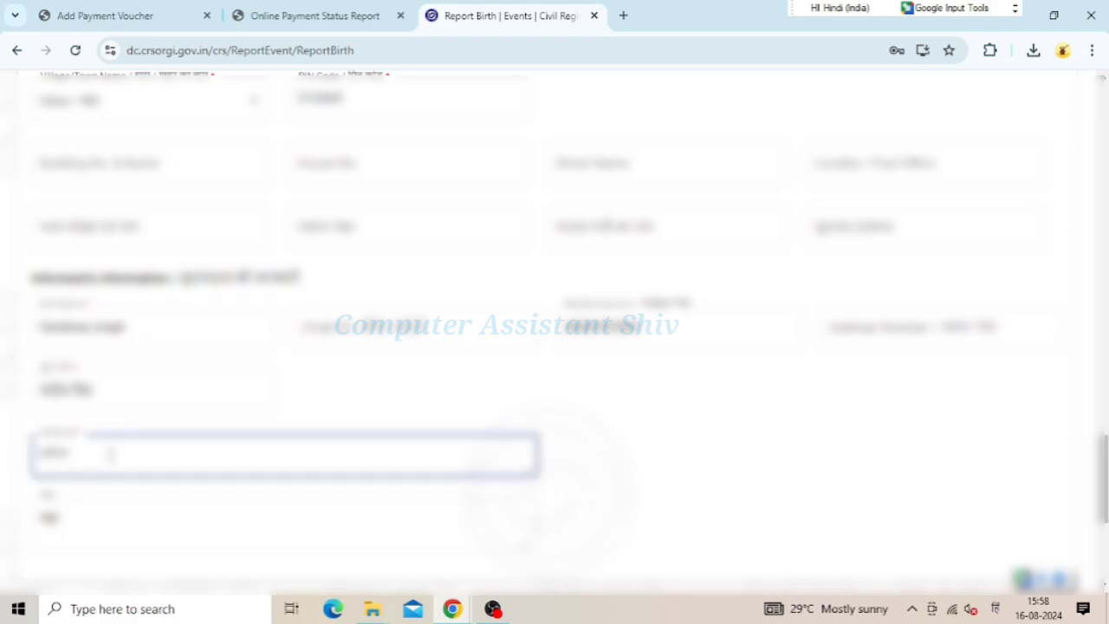
{"action": "scroll", "coordinate": [109, 453], "scroll_direction": "down", "scroll_amount": 3}
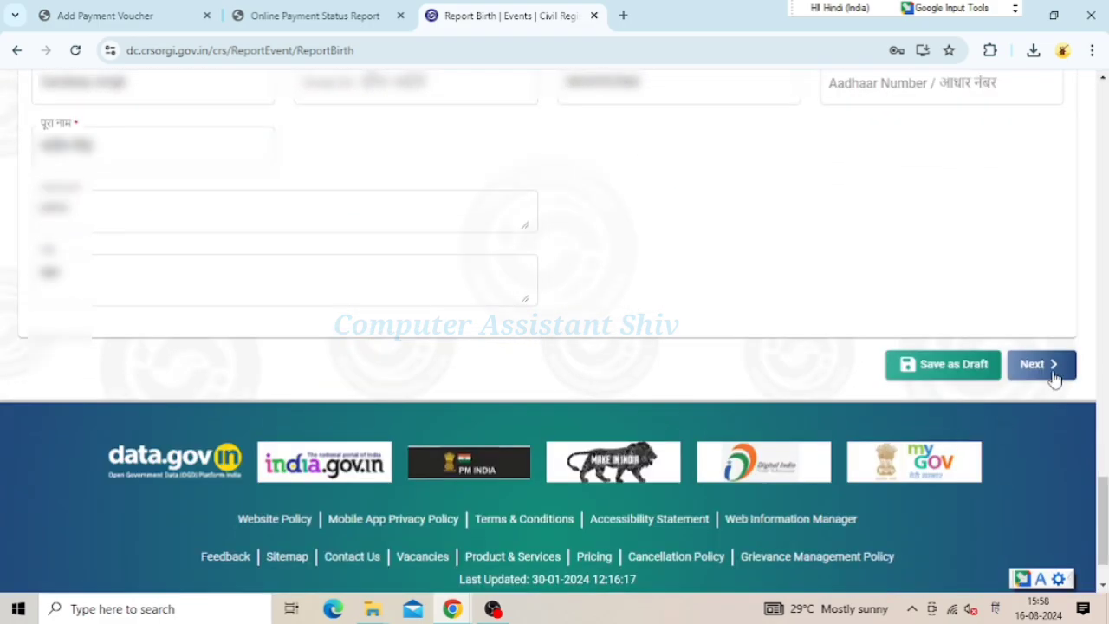
{"action": "left_click", "coordinate": [1053, 372]}
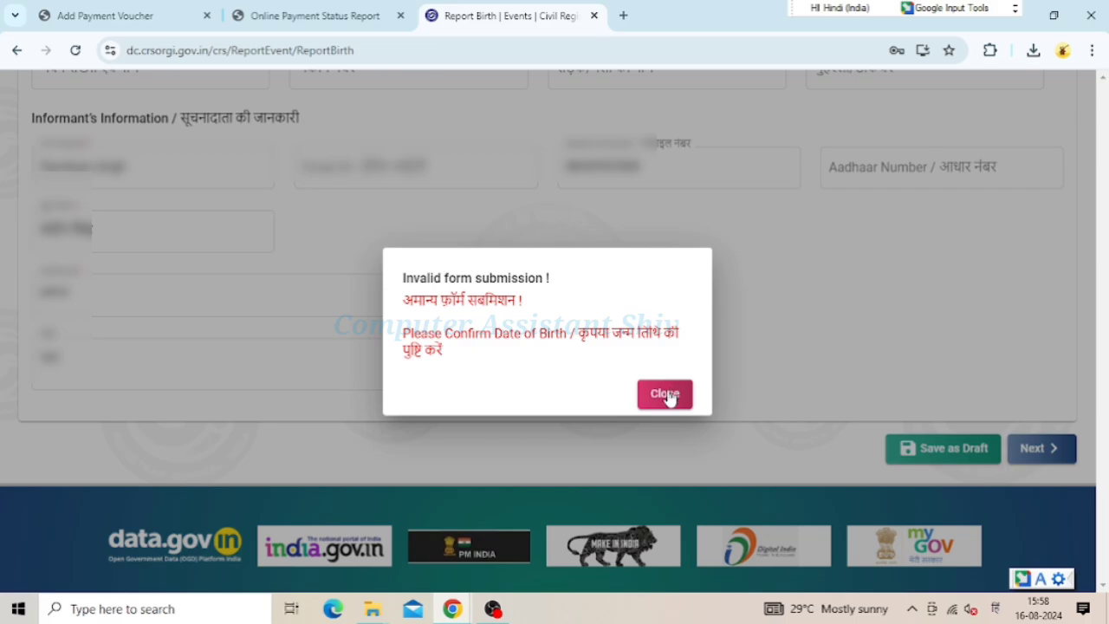
Dismiss the invalid-submission warning and set Confirm Date of Birth to 03/11/2021
{"action": "left_click", "coordinate": [316, 347]}
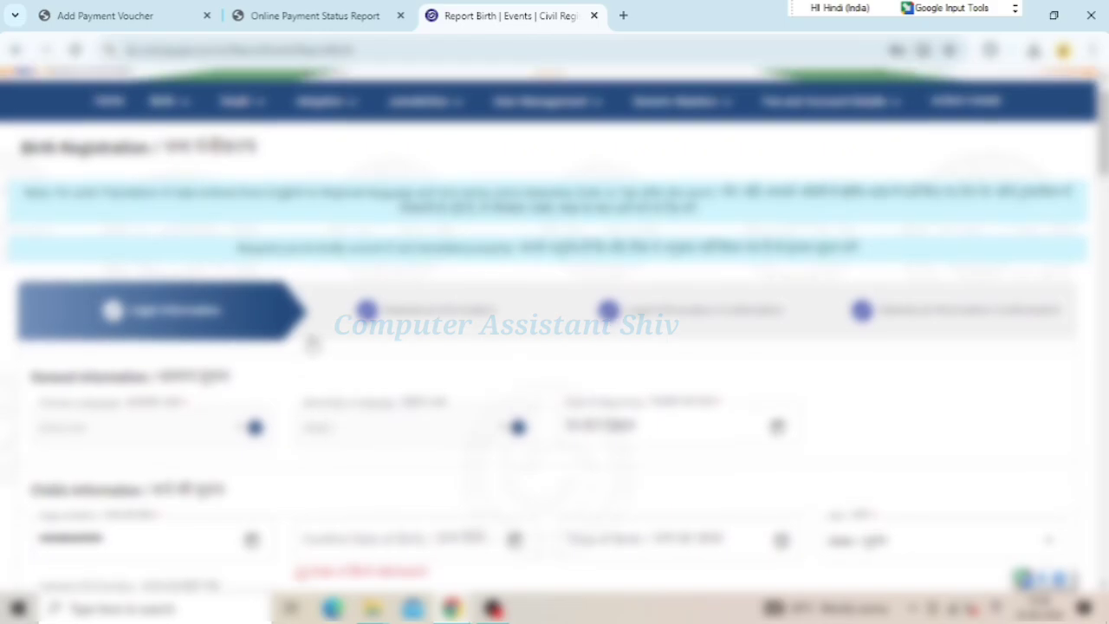
{"action": "scroll", "coordinate": [442, 444], "scroll_direction": "down", "scroll_amount": 2}
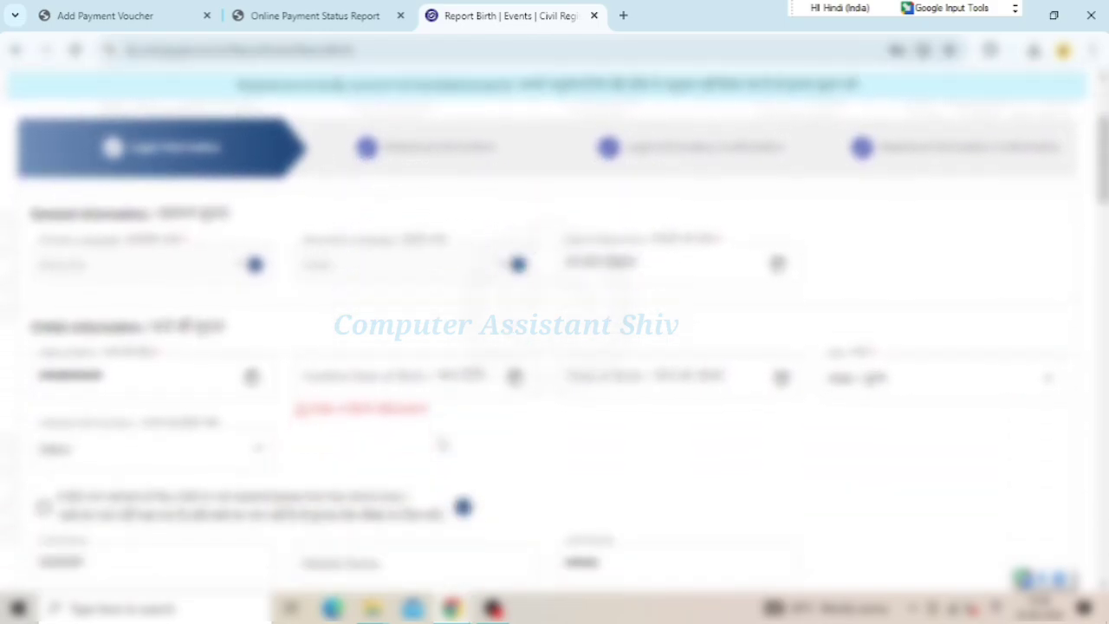
{"action": "left_click", "coordinate": [515, 374]}
{"action": "left_click", "coordinate": [329, 391]}
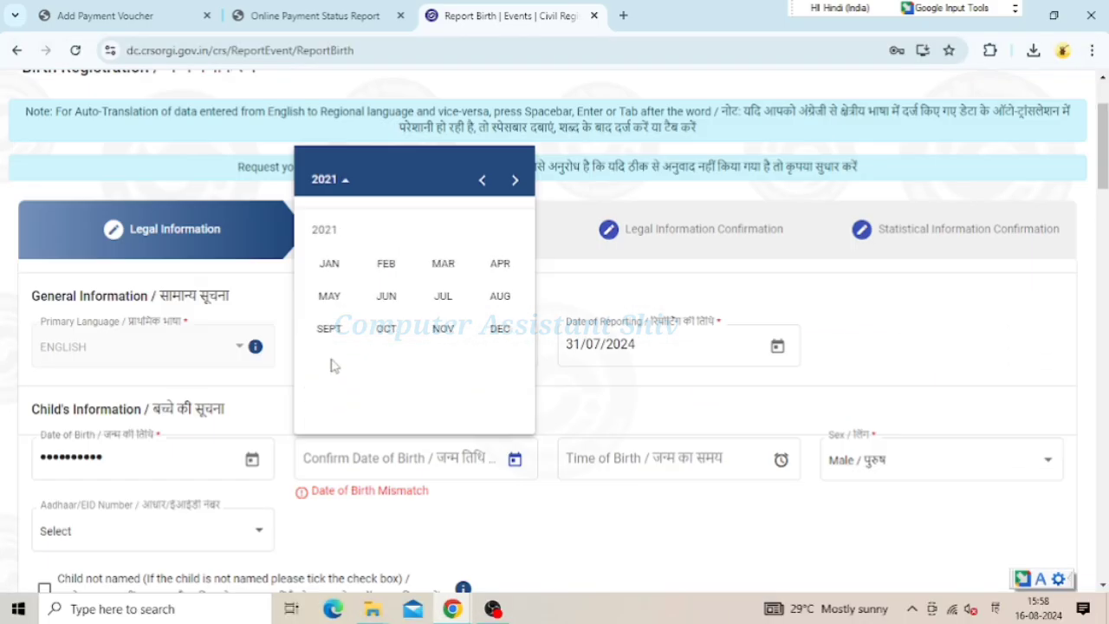
{"action": "left_click", "coordinate": [447, 329]}
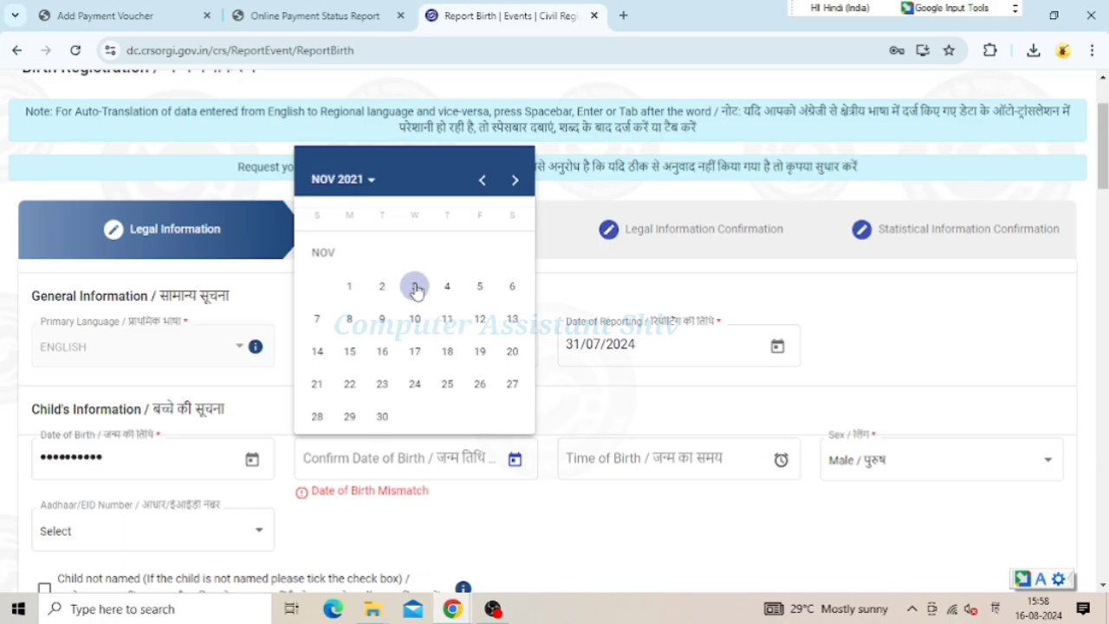
{"action": "left_click", "coordinate": [415, 287]}
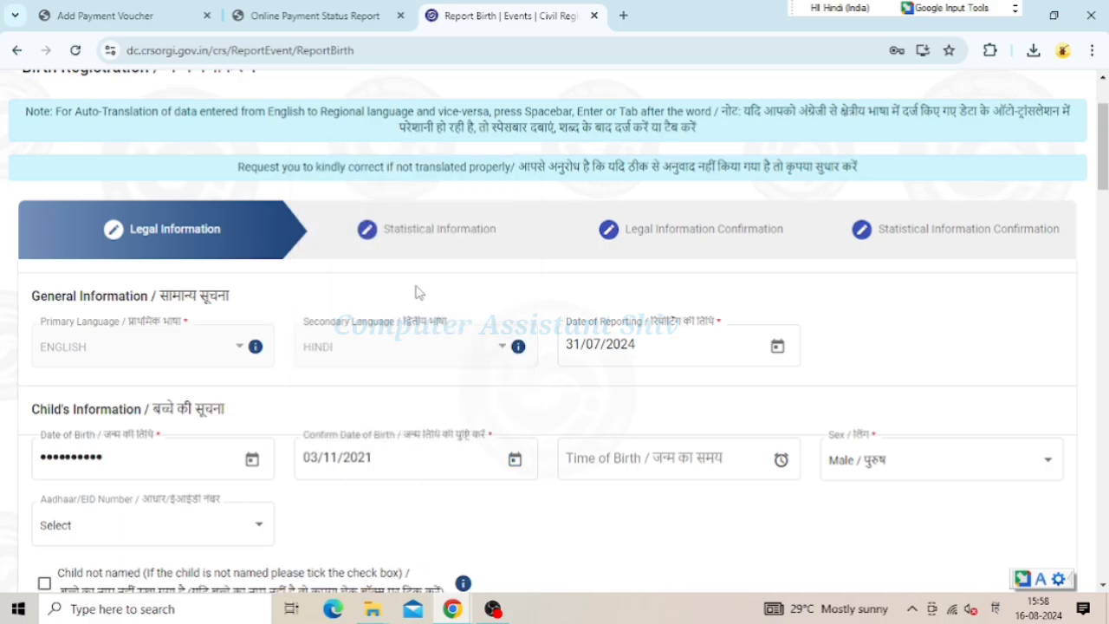
Save the updated birth report as a draft
{"action": "scroll", "coordinate": [378, 459], "scroll_direction": "down", "scroll_amount": 3}
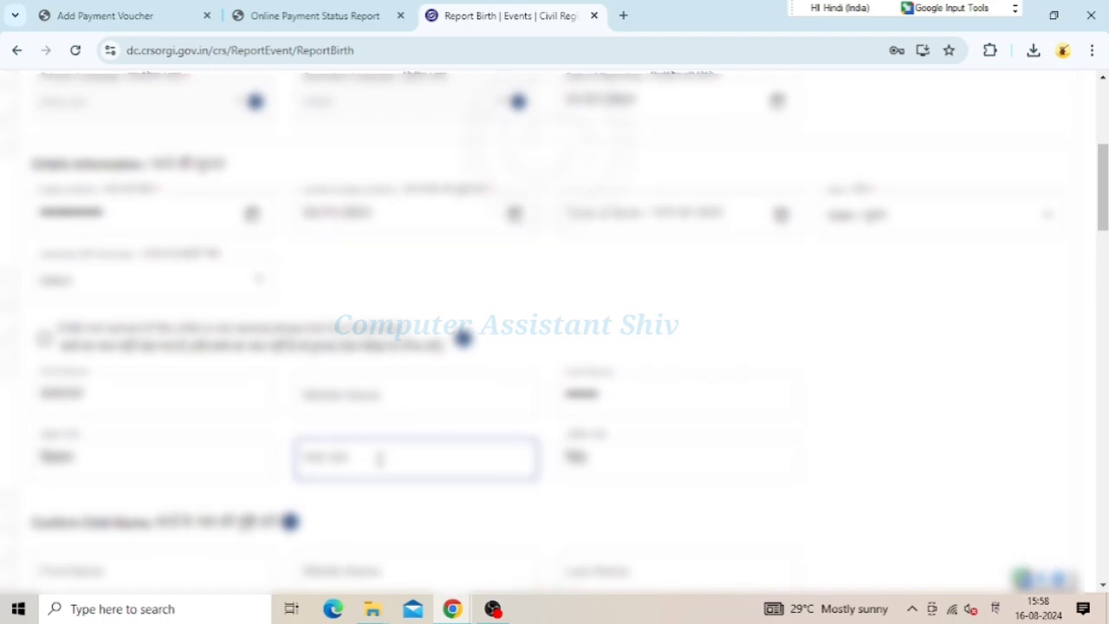
{"action": "scroll", "coordinate": [379, 459], "scroll_direction": "down", "scroll_amount": 7}
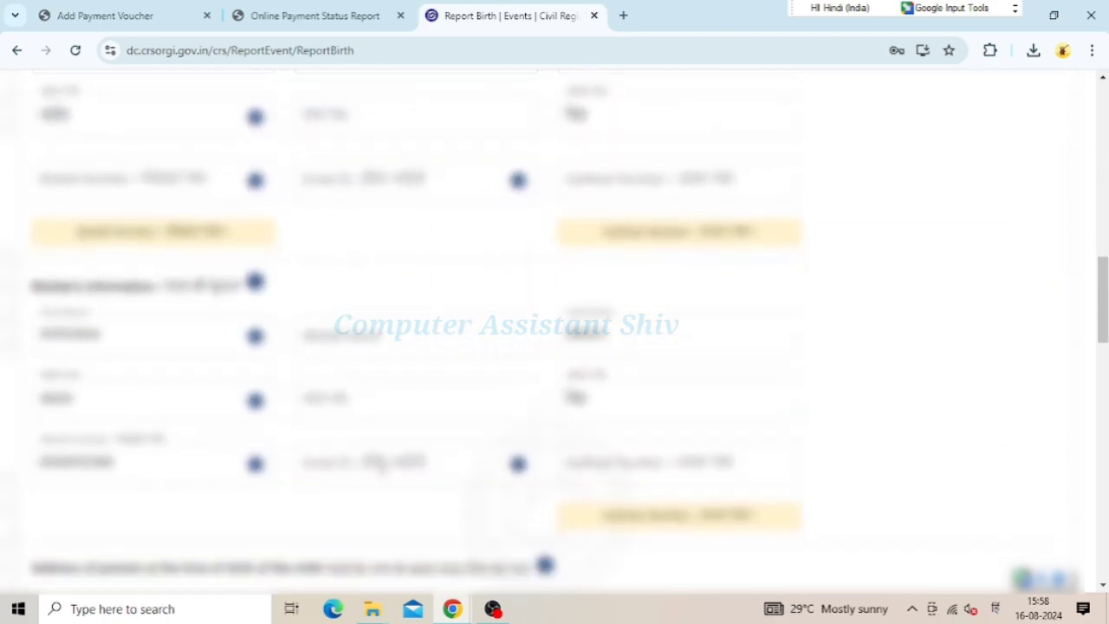
{"action": "scroll", "coordinate": [379, 459], "scroll_direction": "down", "scroll_amount": 8}
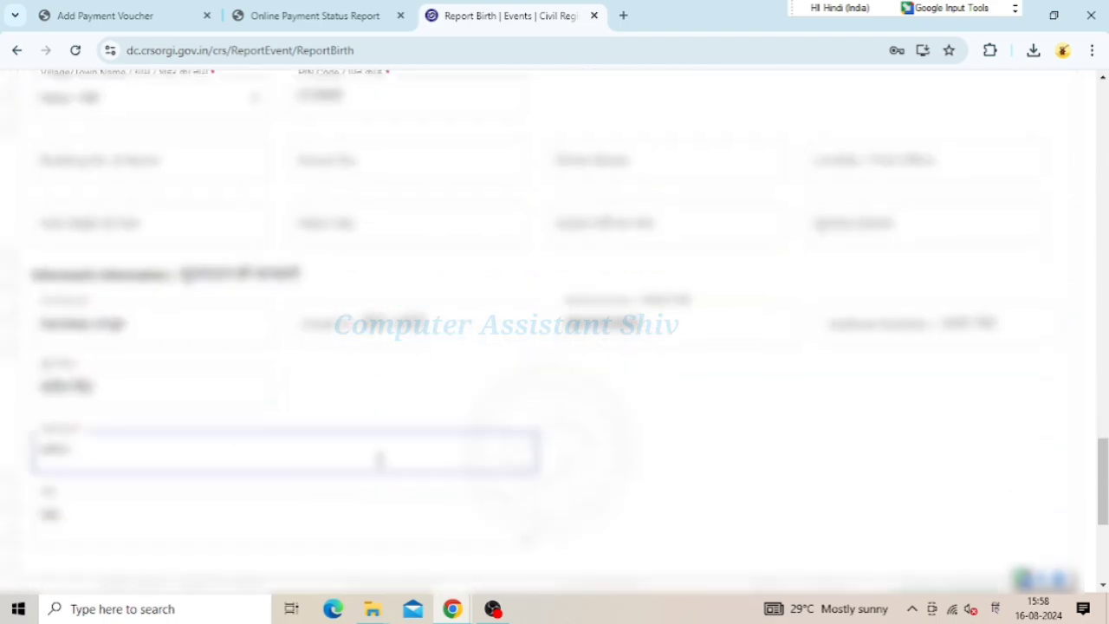
{"action": "scroll", "coordinate": [378, 459], "scroll_direction": "down", "scroll_amount": 4}
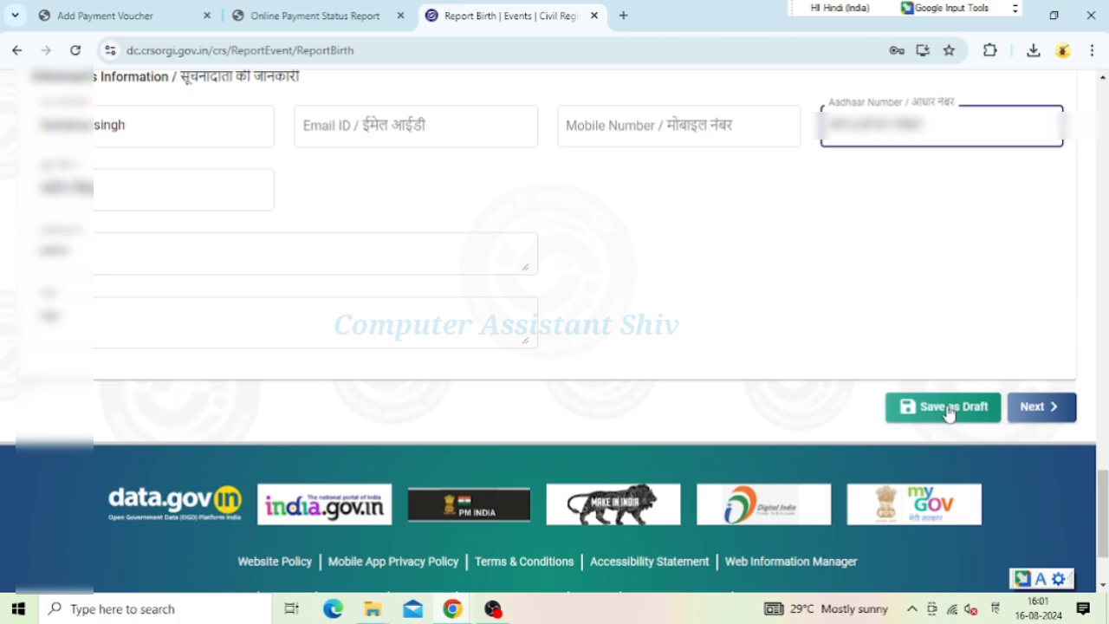
{"action": "left_click", "coordinate": [951, 413]}
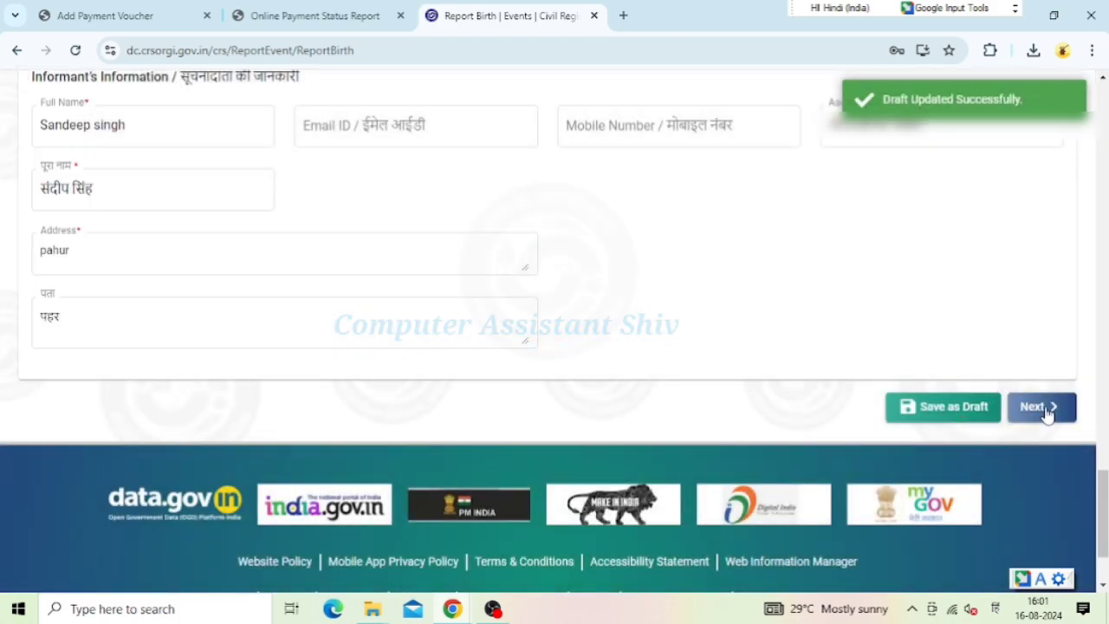
Advance to the Statistical Information step and set the mother's residence state to Uttar Pradesh
{"action": "left_click", "coordinate": [1044, 407]}
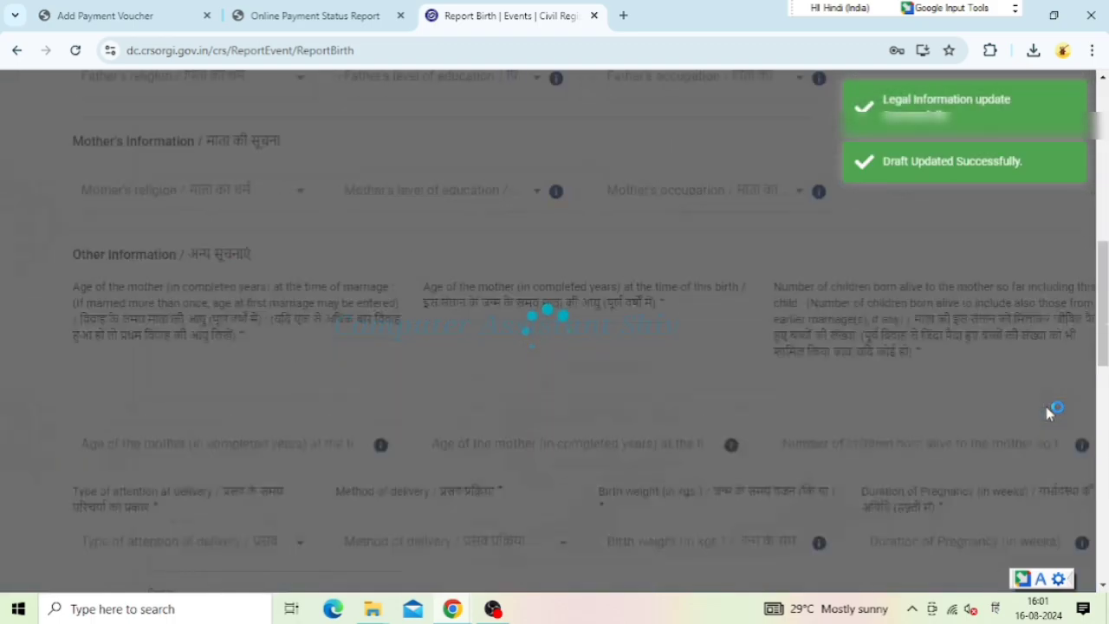
{"action": "scroll", "coordinate": [492, 414], "scroll_direction": "down", "scroll_amount": 1}
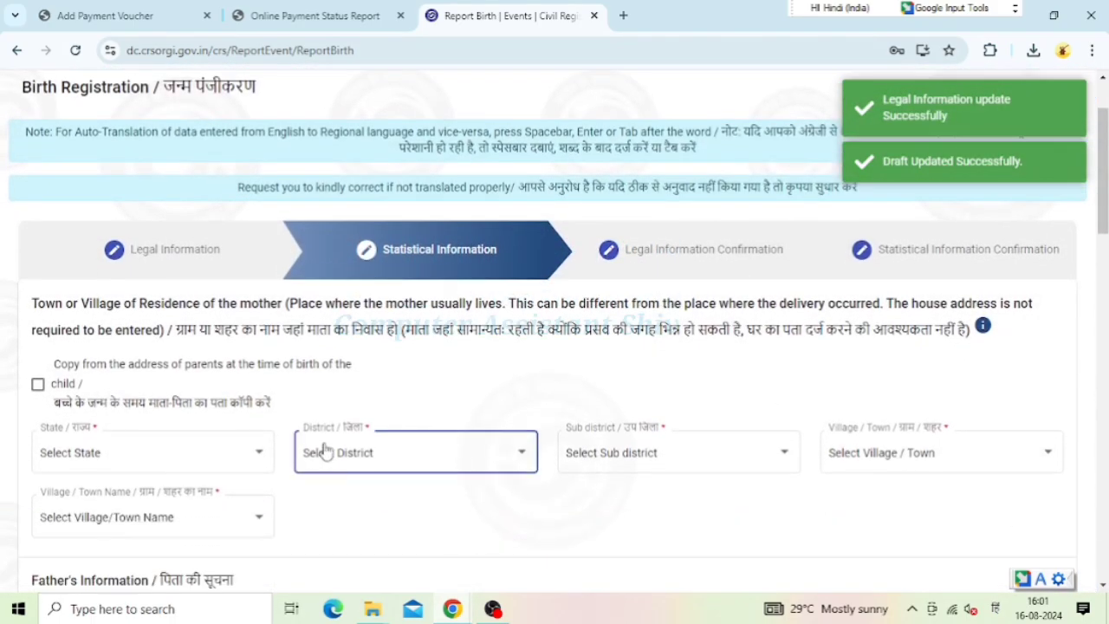
{"action": "left_click", "coordinate": [258, 452]}
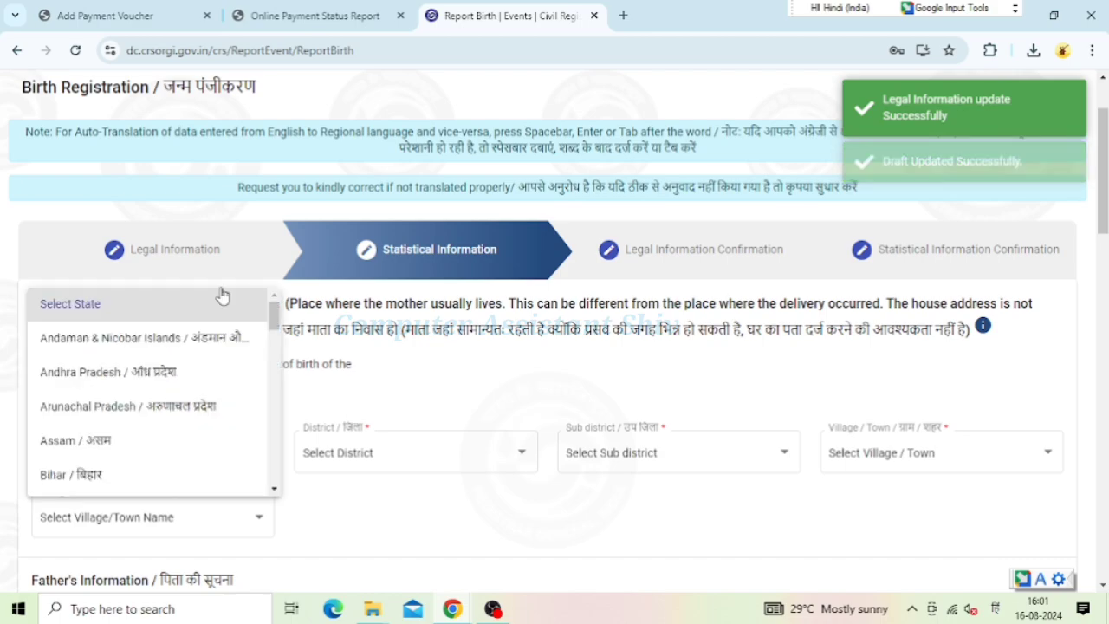
{"action": "scroll", "coordinate": [106, 390], "scroll_direction": "down", "scroll_amount": 4}
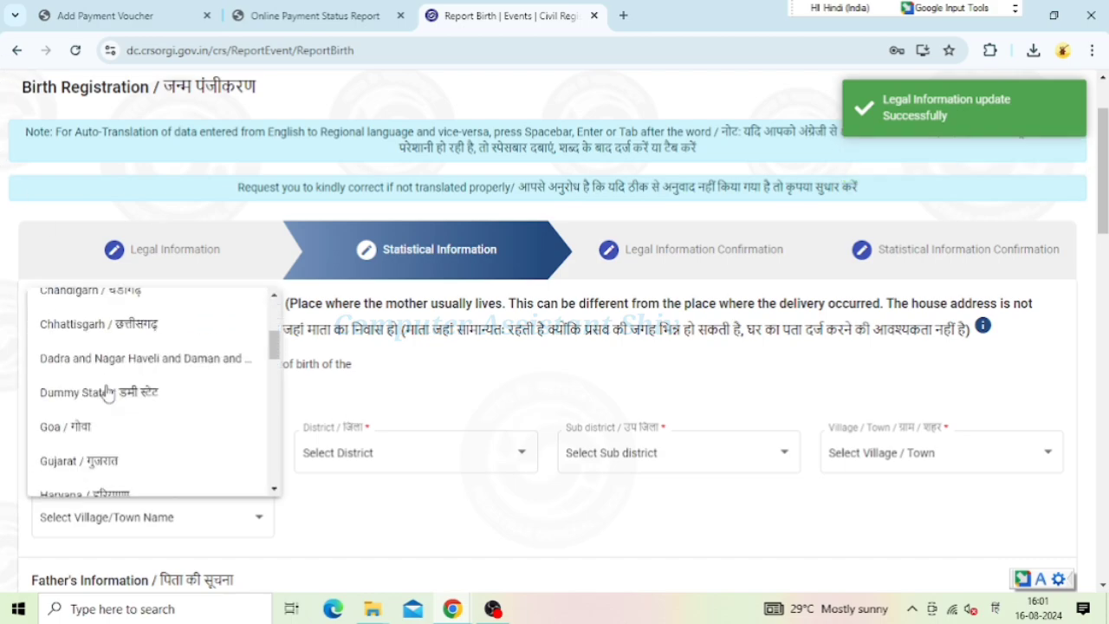
{"action": "scroll", "coordinate": [106, 390], "scroll_direction": "down", "scroll_amount": 8}
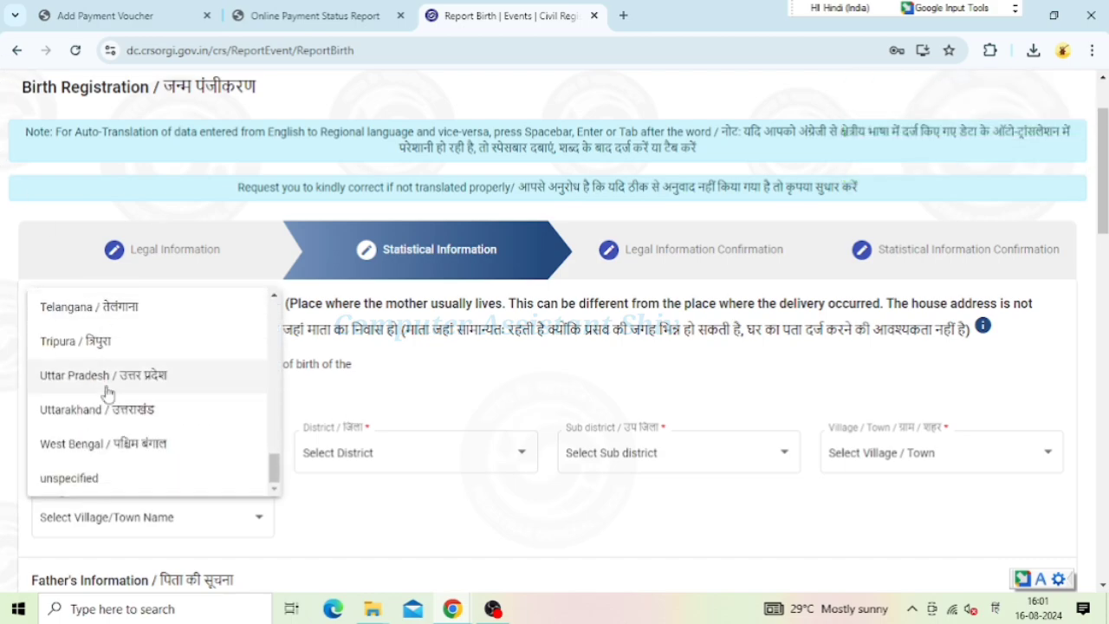
{"action": "left_click", "coordinate": [128, 381]}
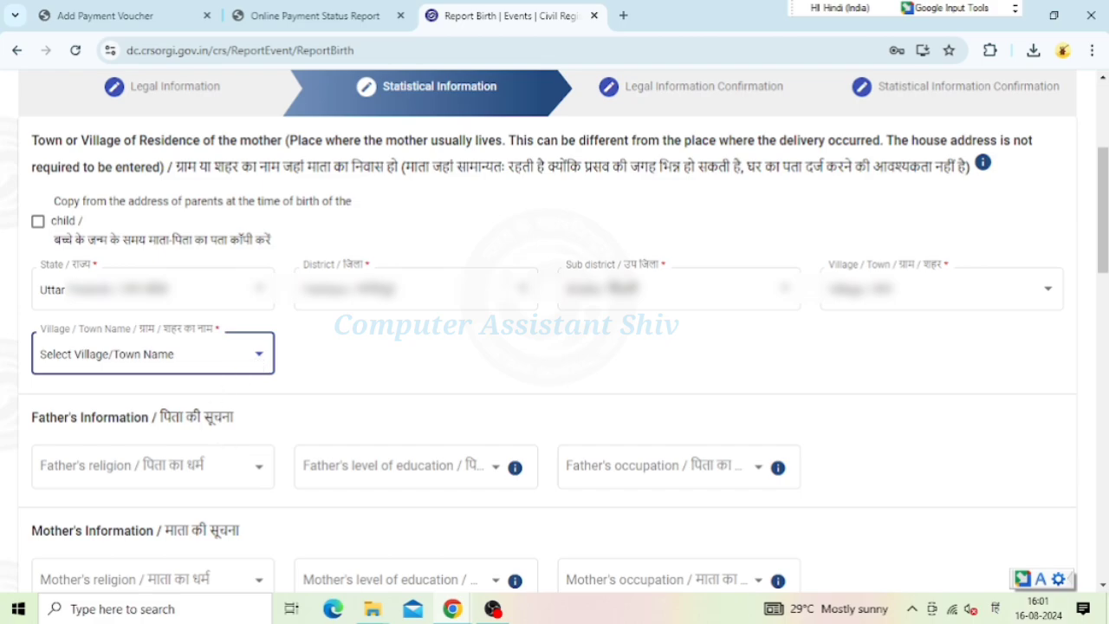
Choose the mother's village or town of residence from the Village/Town Name list
{"action": "left_click", "coordinate": [174, 353]}
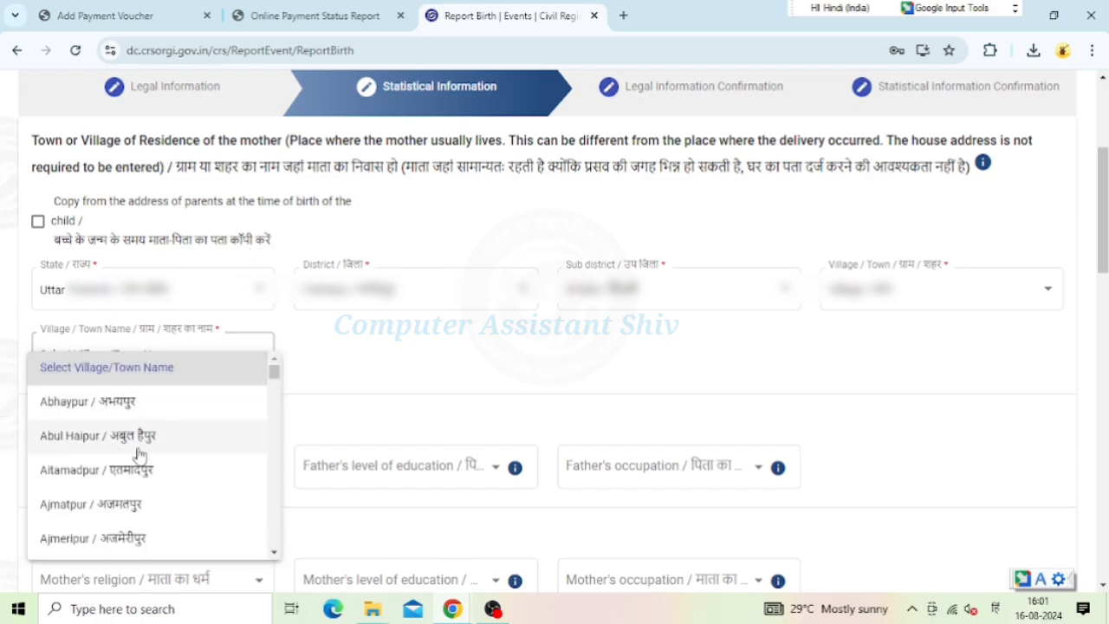
{"action": "scroll", "coordinate": [138, 456], "scroll_direction": "down", "scroll_amount": 2}
{"action": "scroll", "coordinate": [139, 456], "scroll_direction": "down", "scroll_amount": 5}
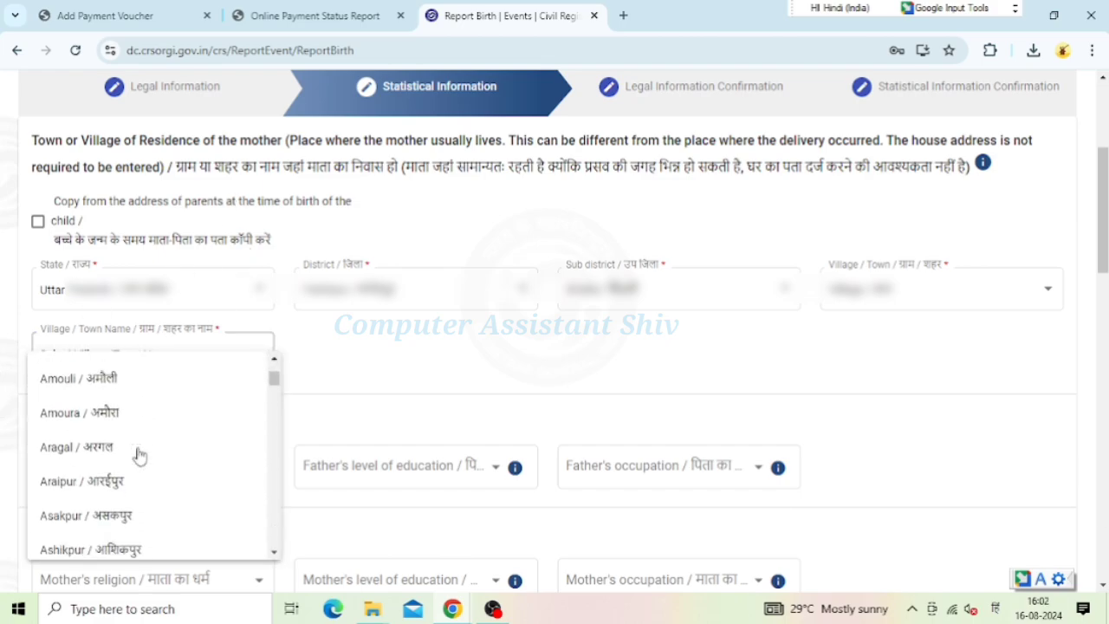
{"action": "scroll", "coordinate": [143, 485], "scroll_direction": "down", "scroll_amount": 6}
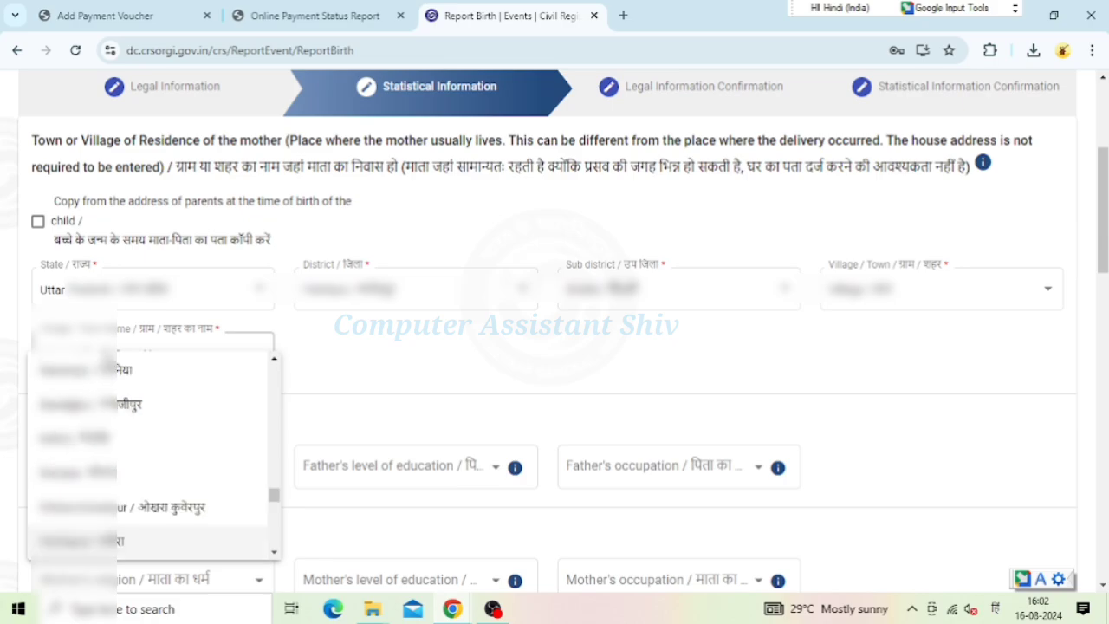
{"action": "scroll", "coordinate": [143, 498], "scroll_direction": "down", "scroll_amount": 4}
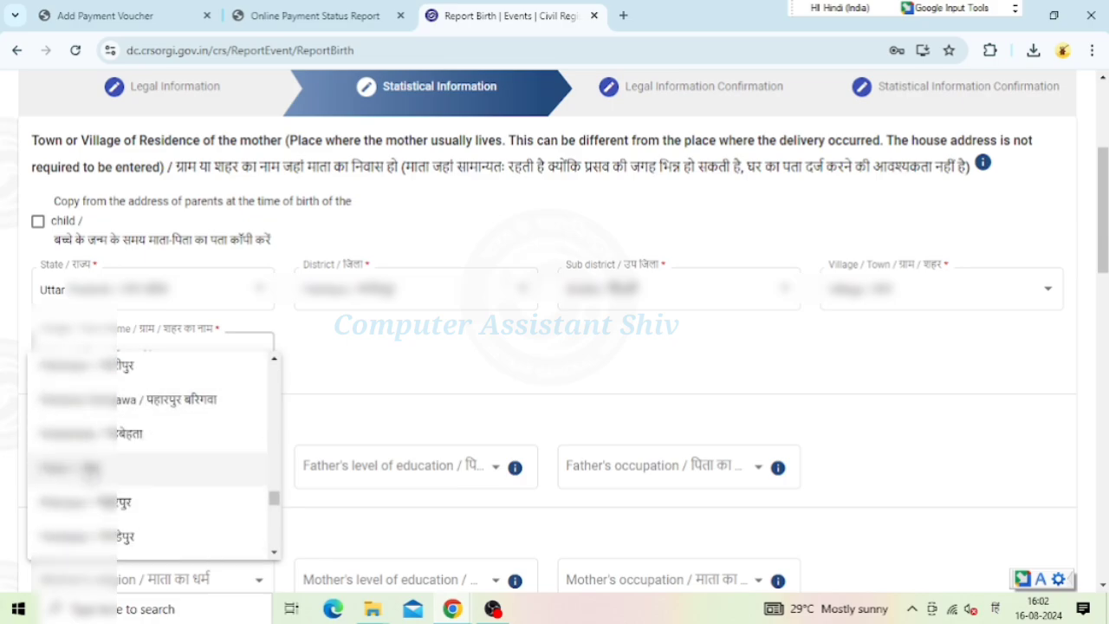
{"action": "left_click", "coordinate": [130, 467]}
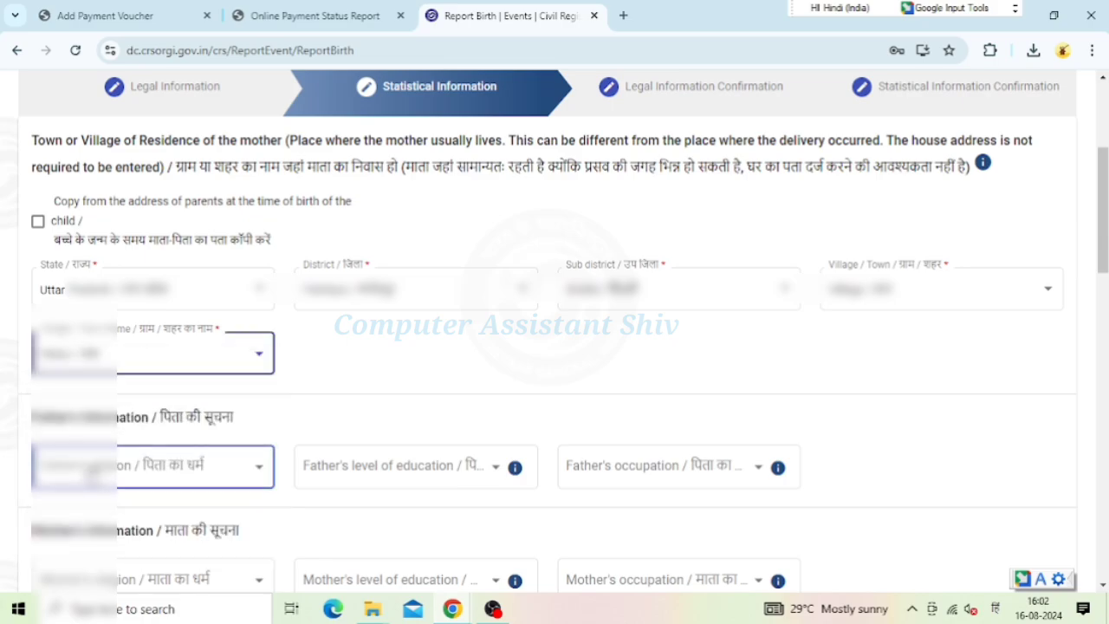
Set the father's religion to Hindu and his education and occupation to Not Known
{"action": "left_click", "coordinate": [210, 476]}
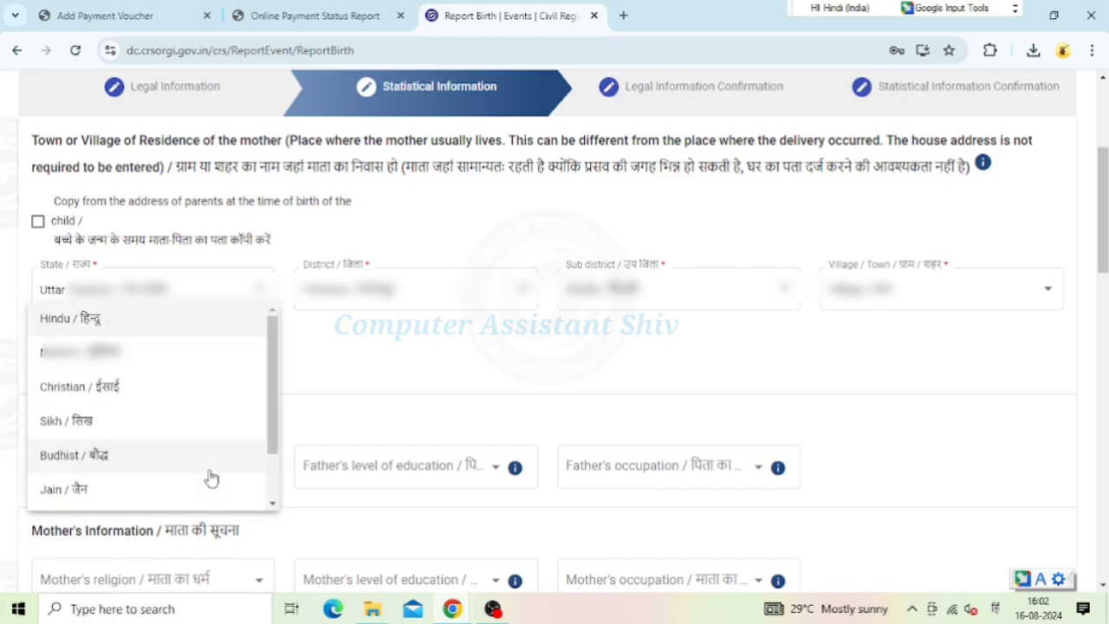
{"action": "left_click", "coordinate": [87, 327]}
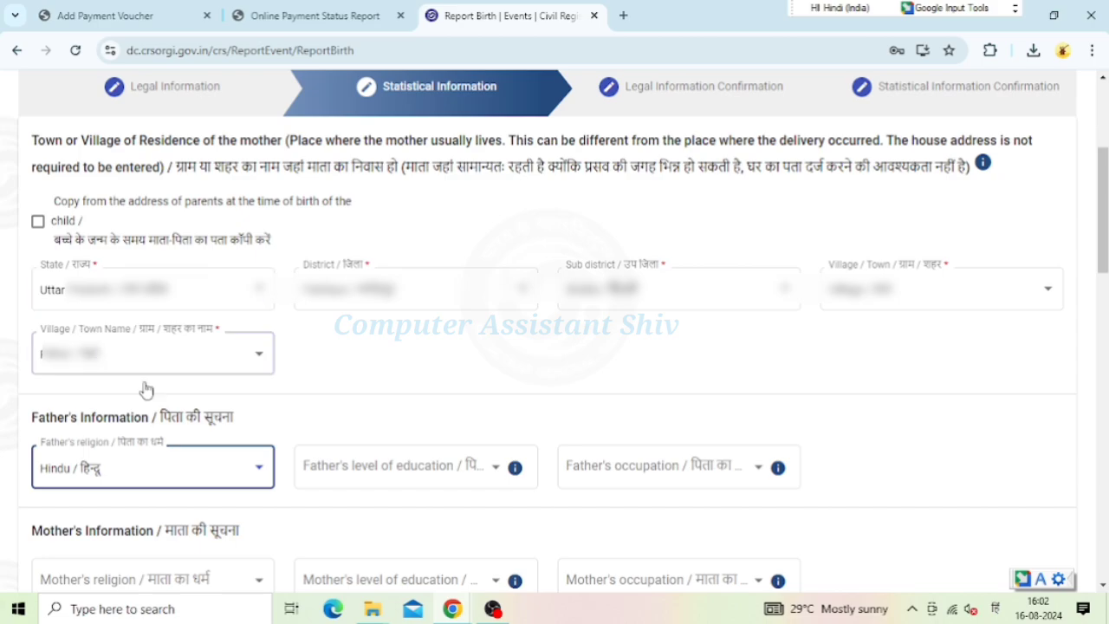
{"action": "left_click", "coordinate": [436, 472]}
{"action": "scroll", "coordinate": [436, 425], "scroll_direction": "down", "scroll_amount": 5}
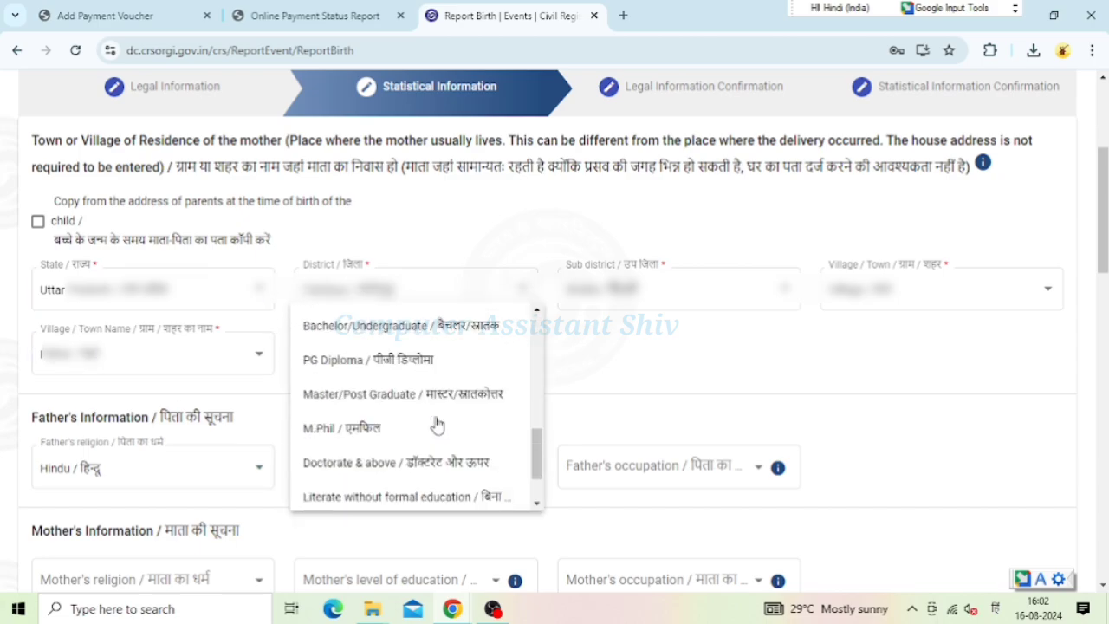
{"action": "scroll", "coordinate": [437, 424], "scroll_direction": "down", "scroll_amount": 2}
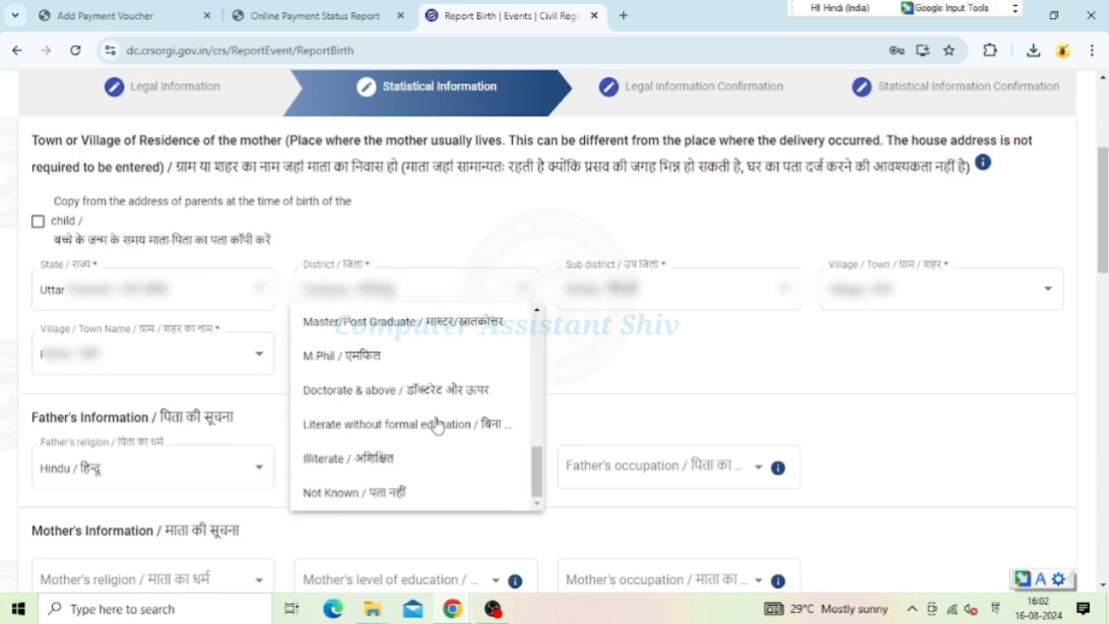
{"action": "left_click", "coordinate": [402, 493]}
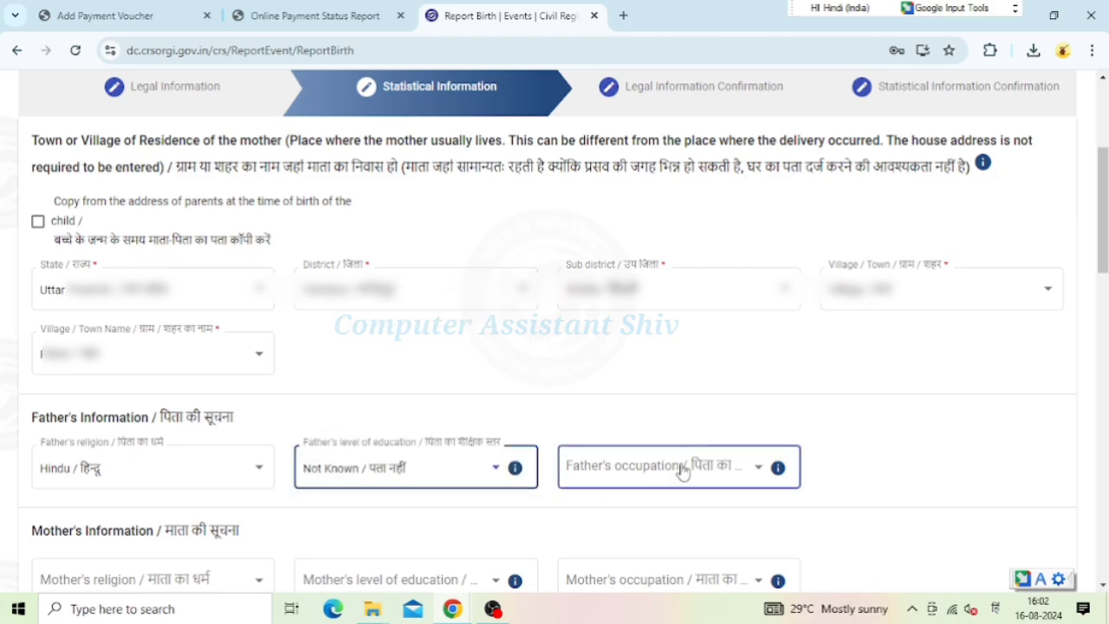
{"action": "left_click", "coordinate": [681, 469]}
{"action": "scroll", "coordinate": [681, 470], "scroll_direction": "down", "scroll_amount": 3}
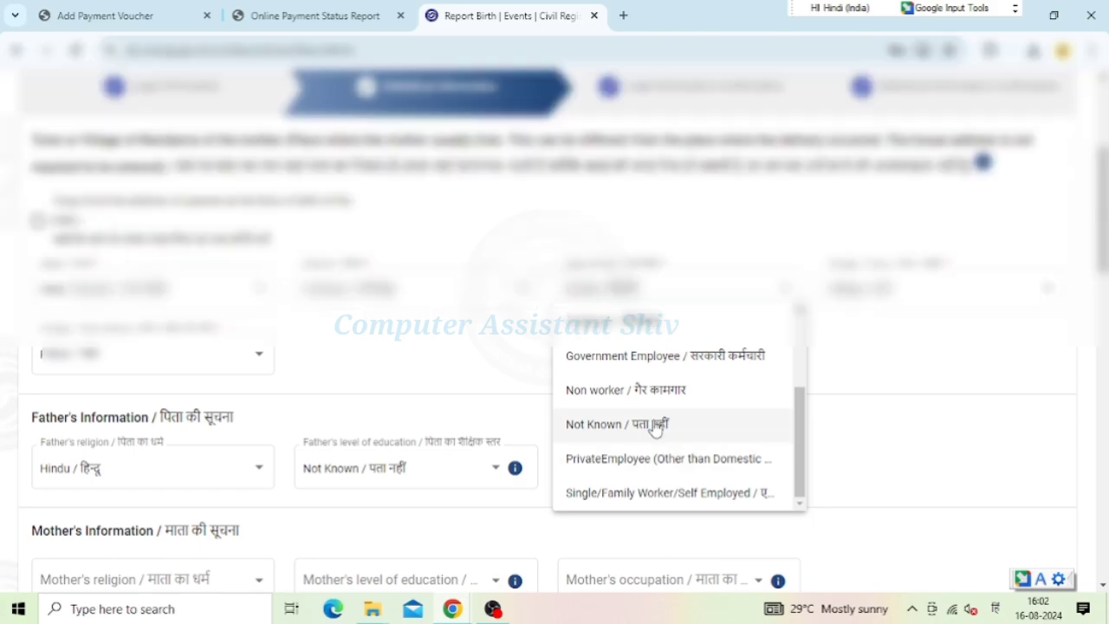
{"action": "left_click", "coordinate": [655, 424]}
Set the mother's religion to Hindu and her education and occupation to Not Known
{"action": "scroll", "coordinate": [656, 425], "scroll_direction": "down", "scroll_amount": 4}
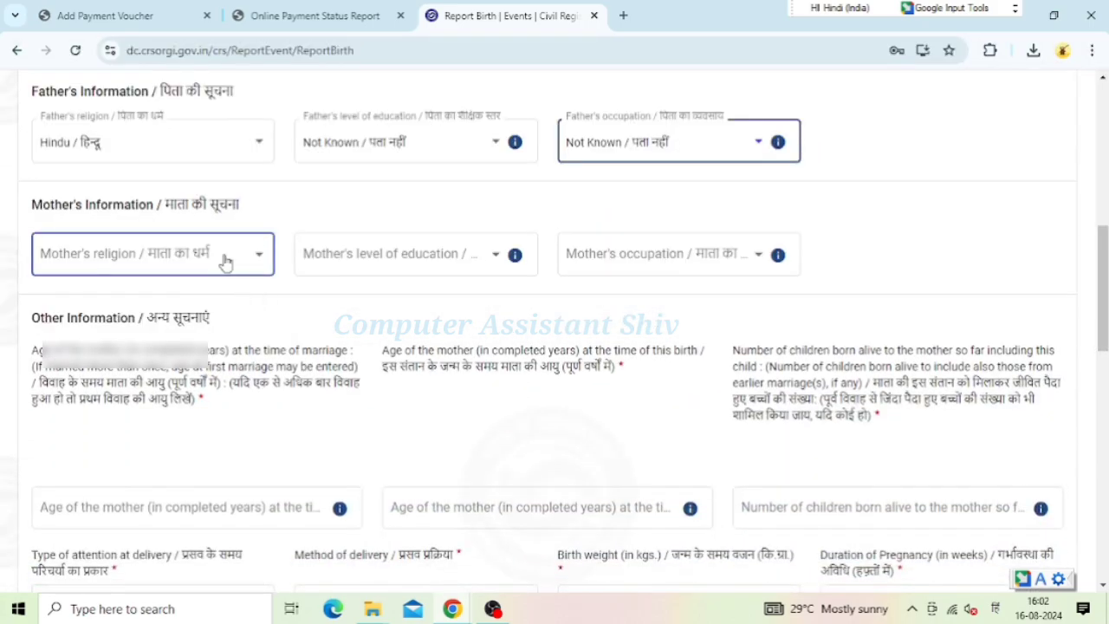
{"action": "left_click", "coordinate": [225, 260]}
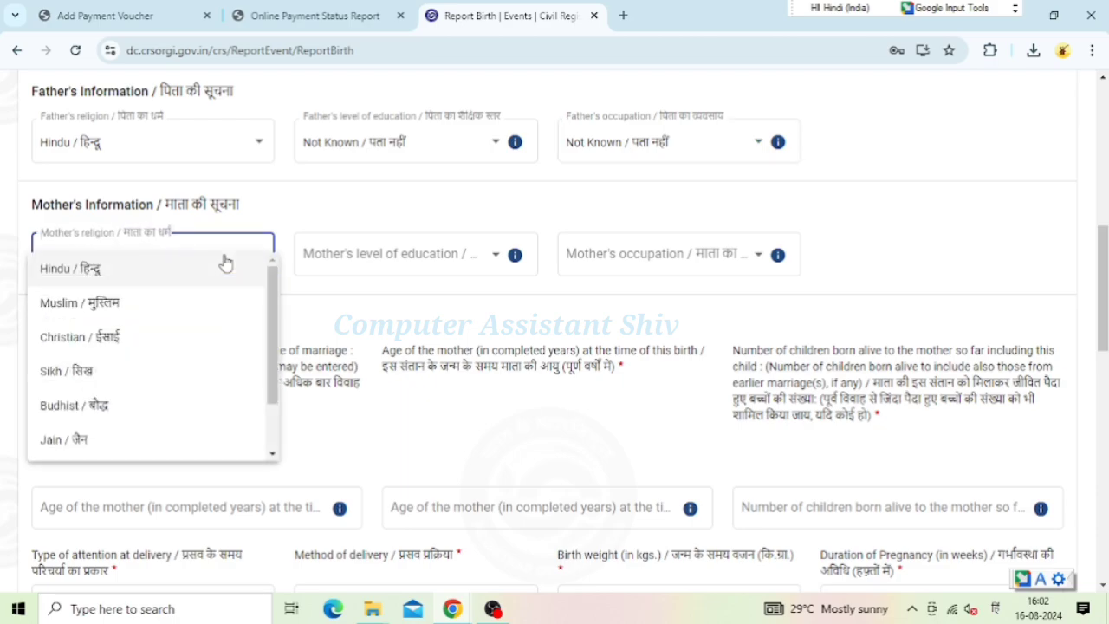
{"action": "left_click", "coordinate": [82, 273]}
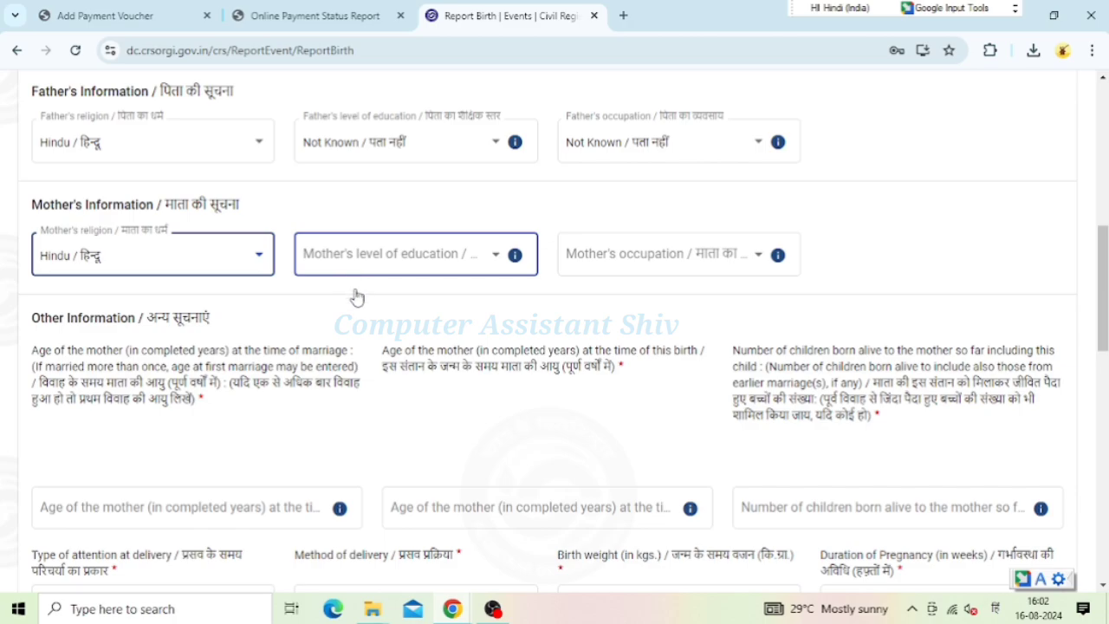
{"action": "left_click", "coordinate": [373, 260]}
{"action": "scroll", "coordinate": [390, 391], "scroll_direction": "down", "scroll_amount": 5}
{"action": "scroll", "coordinate": [393, 392], "scroll_direction": "down", "scroll_amount": 1}
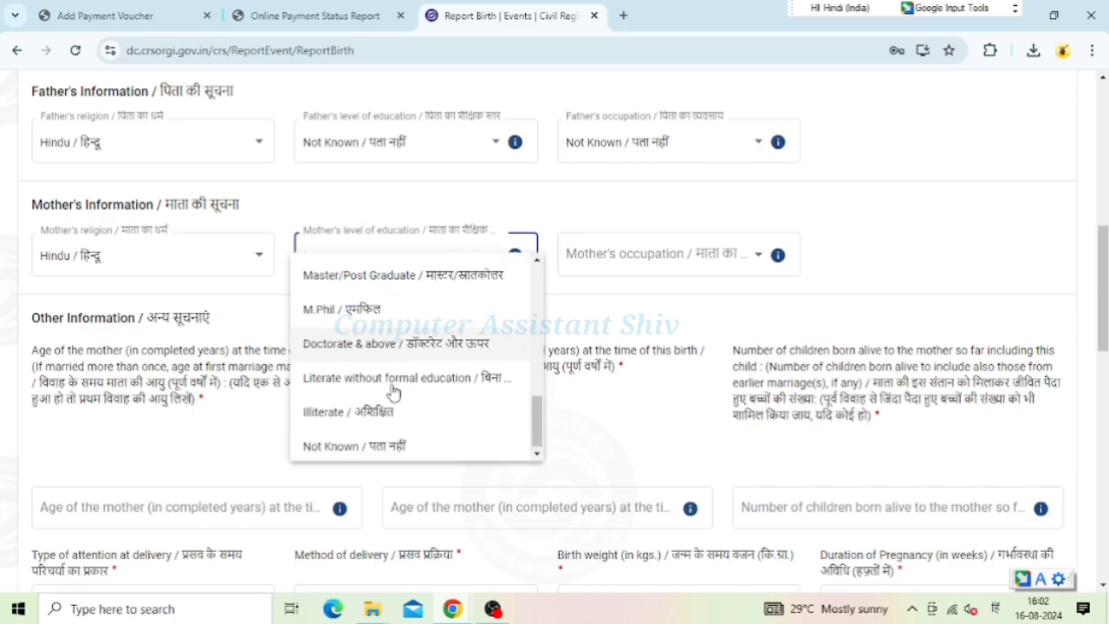
{"action": "left_click", "coordinate": [392, 445]}
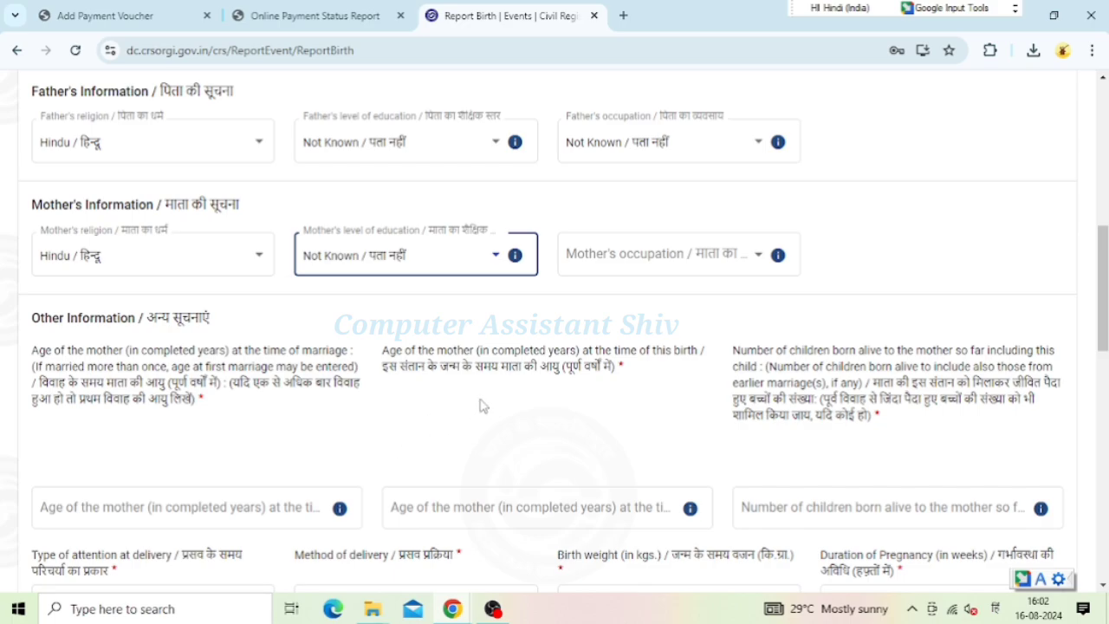
{"action": "left_click", "coordinate": [652, 261]}
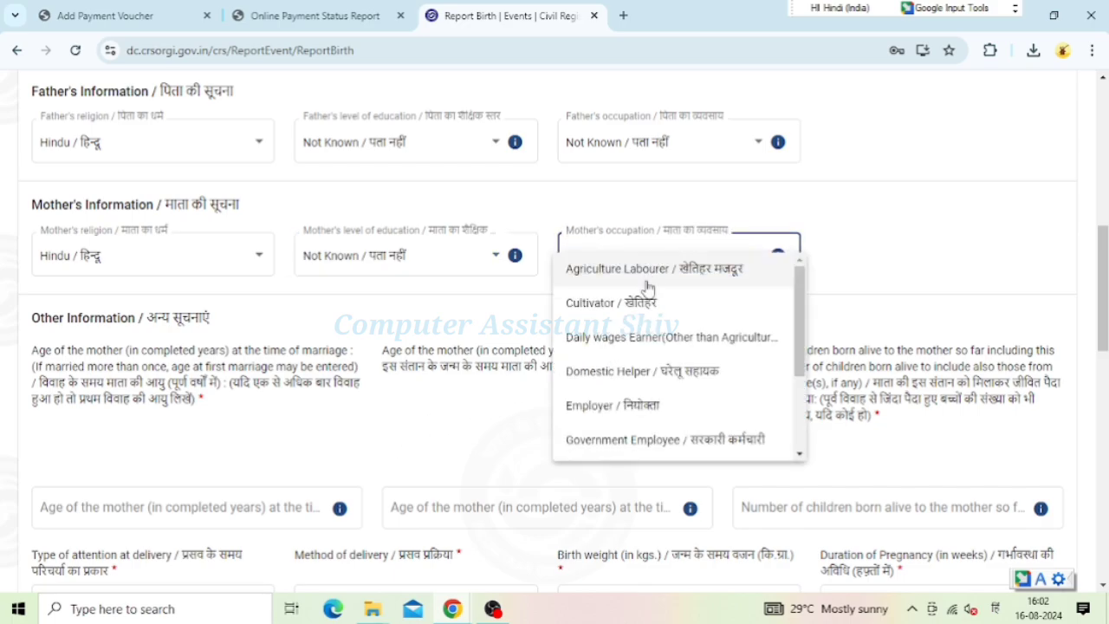
{"action": "scroll", "coordinate": [684, 381], "scroll_direction": "down", "scroll_amount": 3}
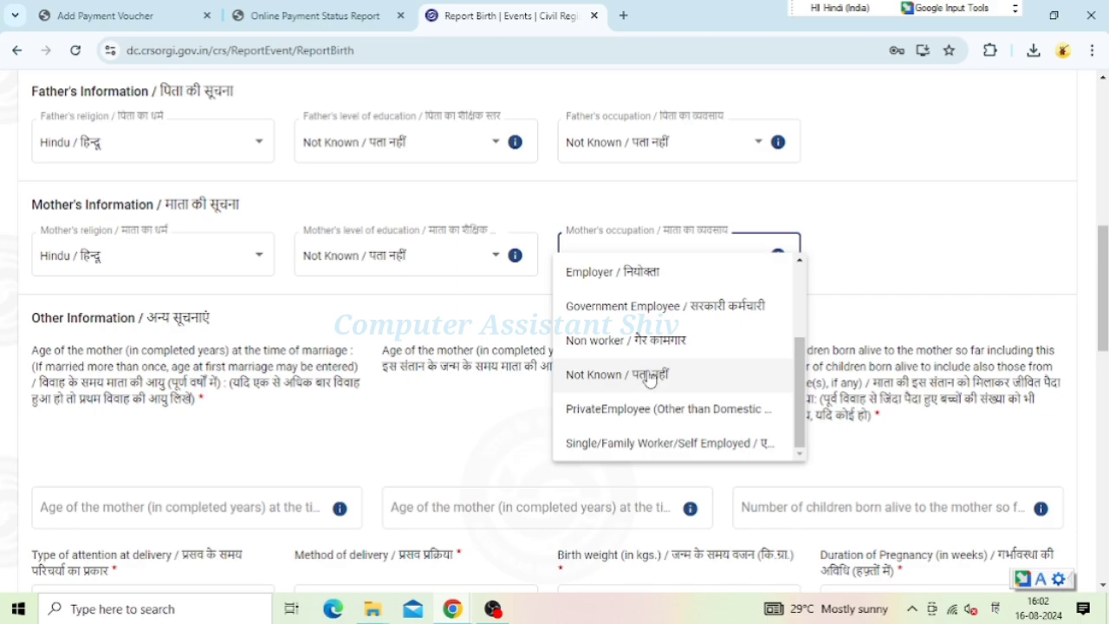
{"action": "left_click", "coordinate": [650, 378]}
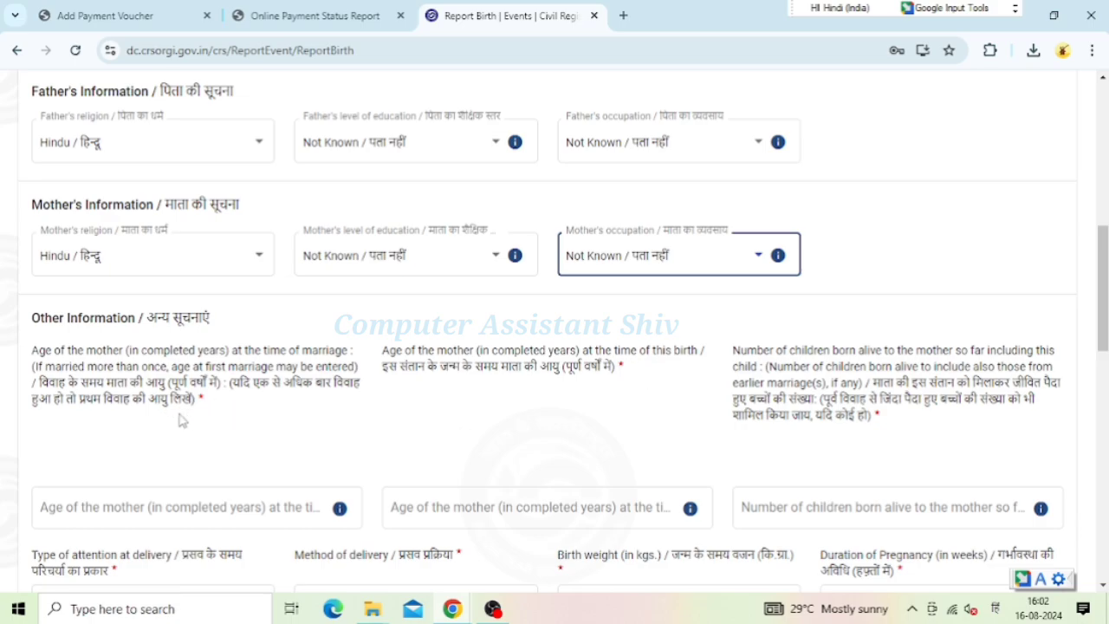
{"action": "scroll", "coordinate": [179, 421], "scroll_direction": "down", "scroll_amount": 2}
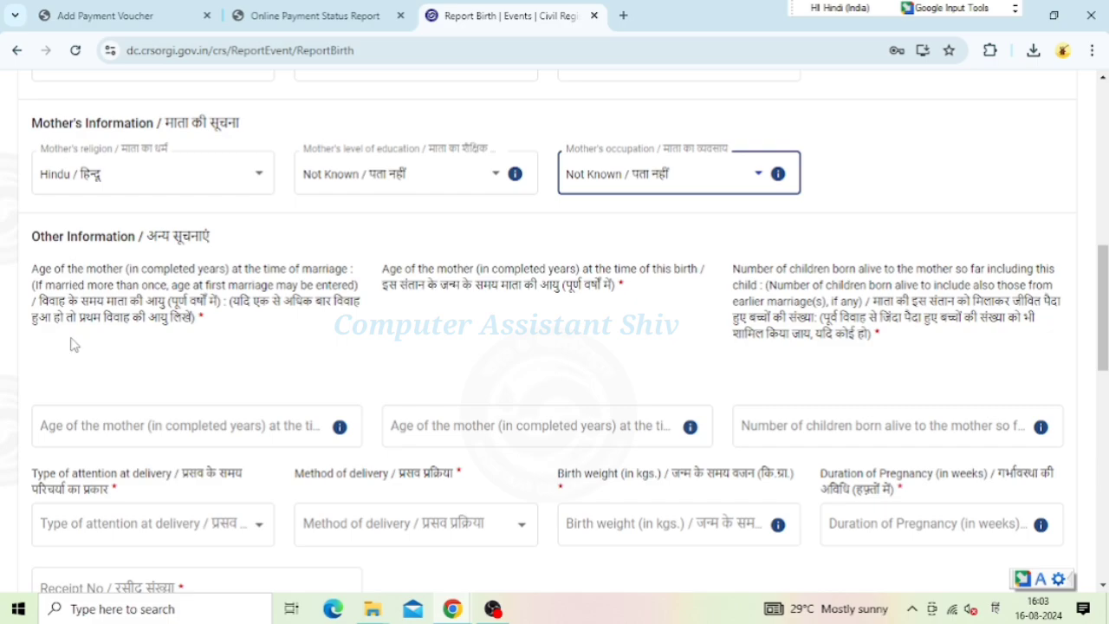
In Other Information, enter 29 for age at marriage, 30 at this birth, and 2 children born alive
{"action": "left_click", "coordinate": [246, 416]}
{"action": "mouse_move", "coordinate": [341, 425]}
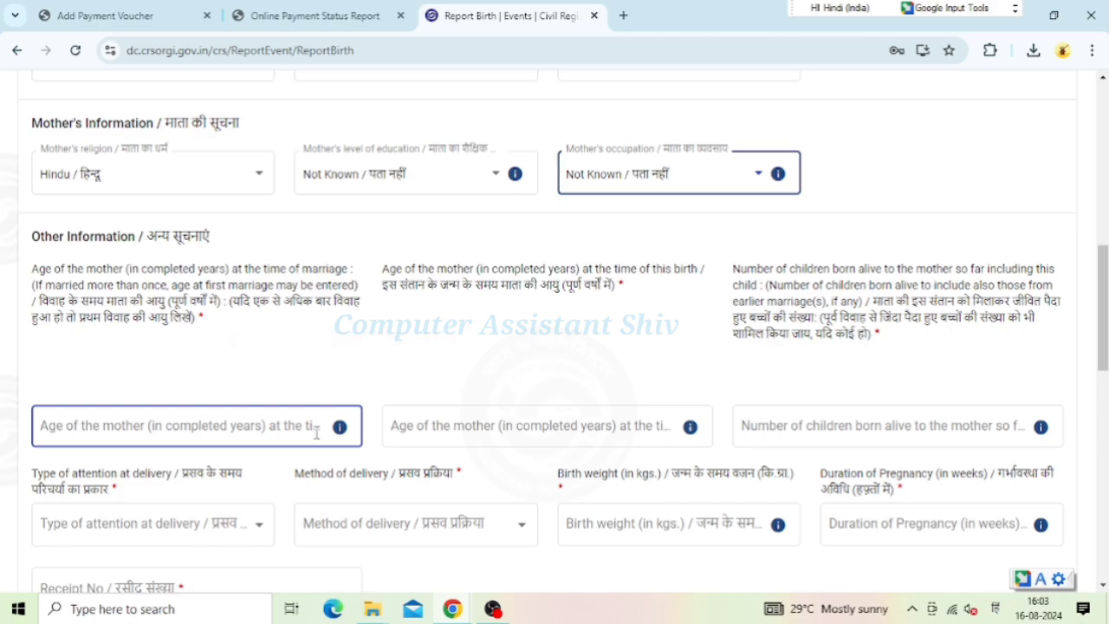
{"action": "left_click", "coordinate": [272, 423]}
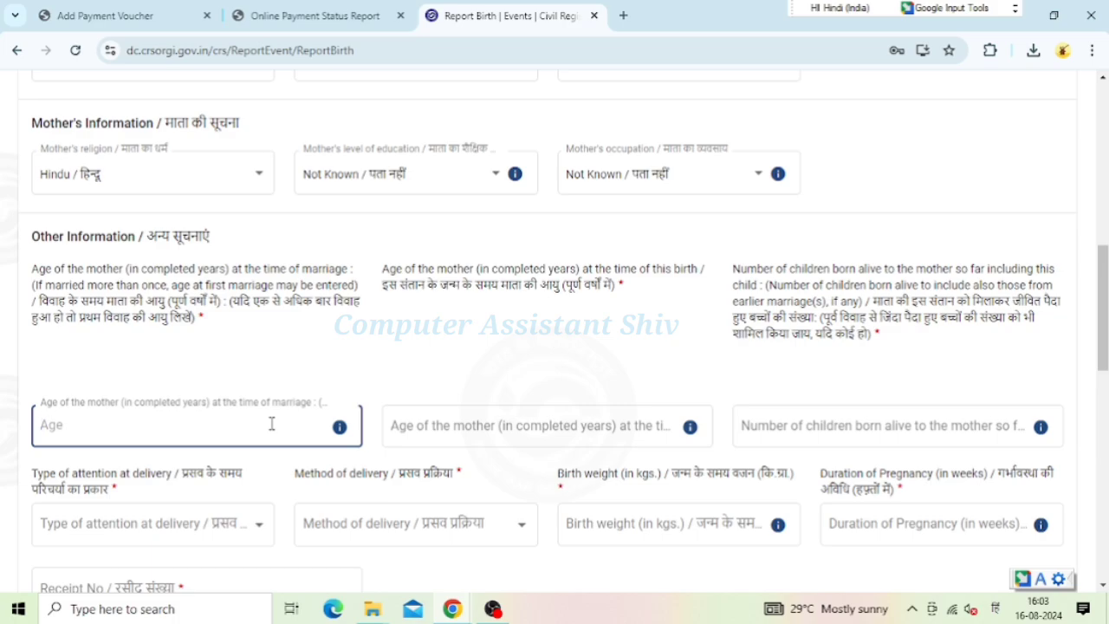
{"action": "type", "text": "29"}
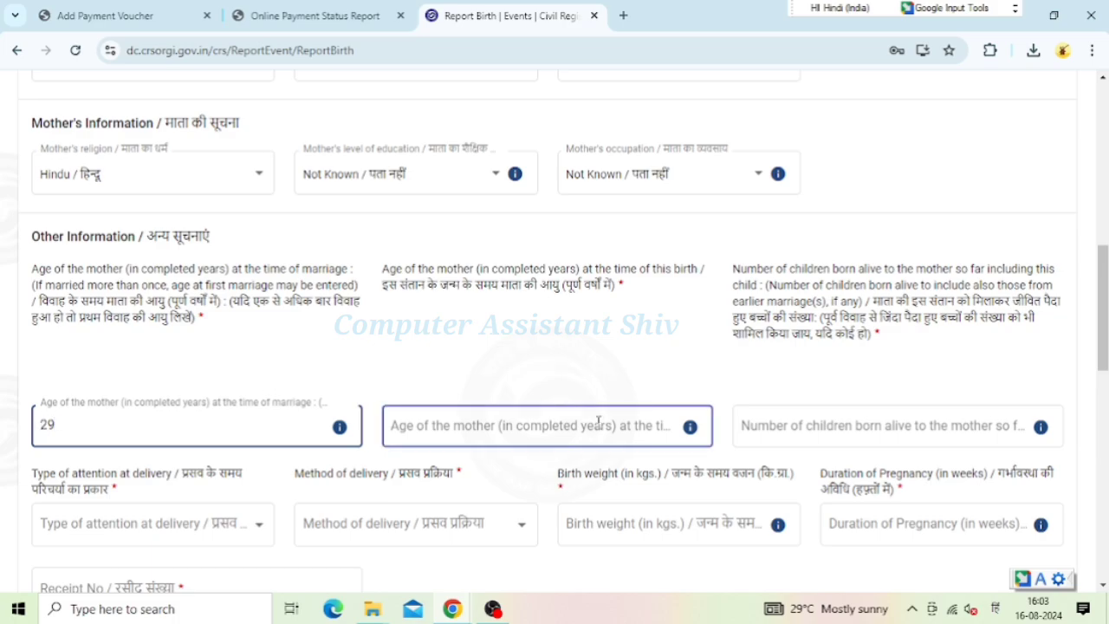
{"action": "left_click", "coordinate": [598, 422]}
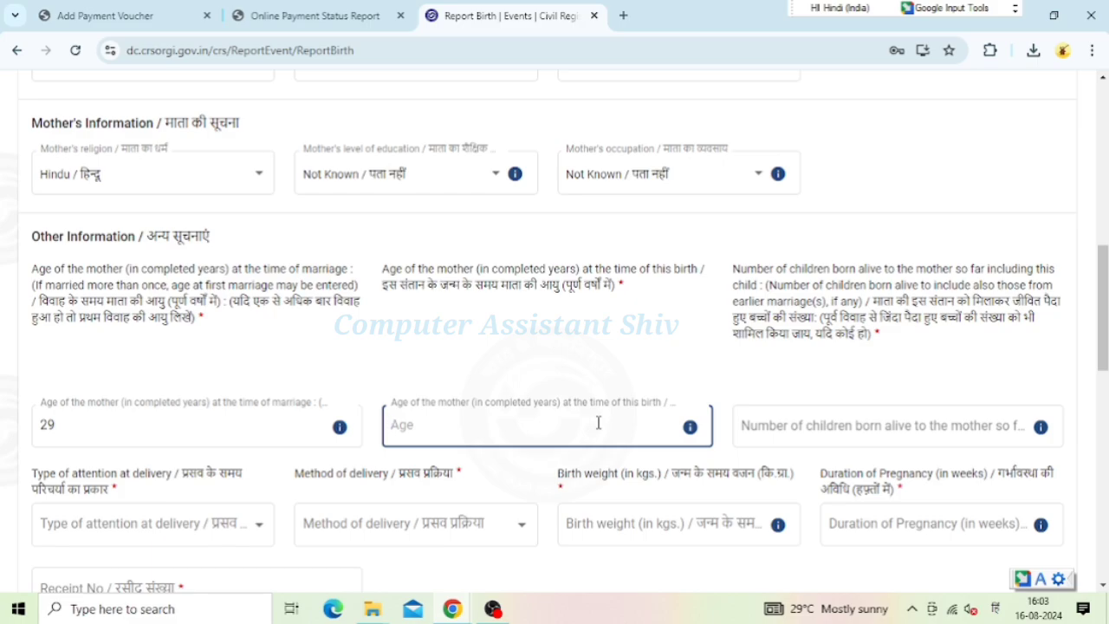
{"action": "type", "text": "30"}
{"action": "left_click", "coordinate": [828, 443]}
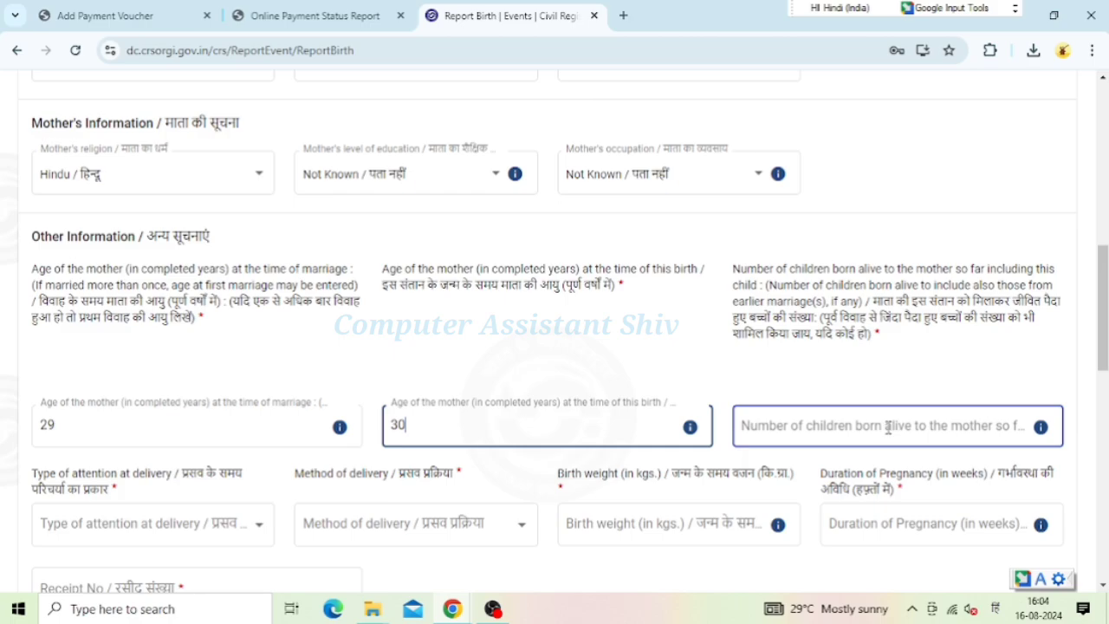
{"action": "left_click", "coordinate": [888, 426]}
{"action": "type", "text": "2"}
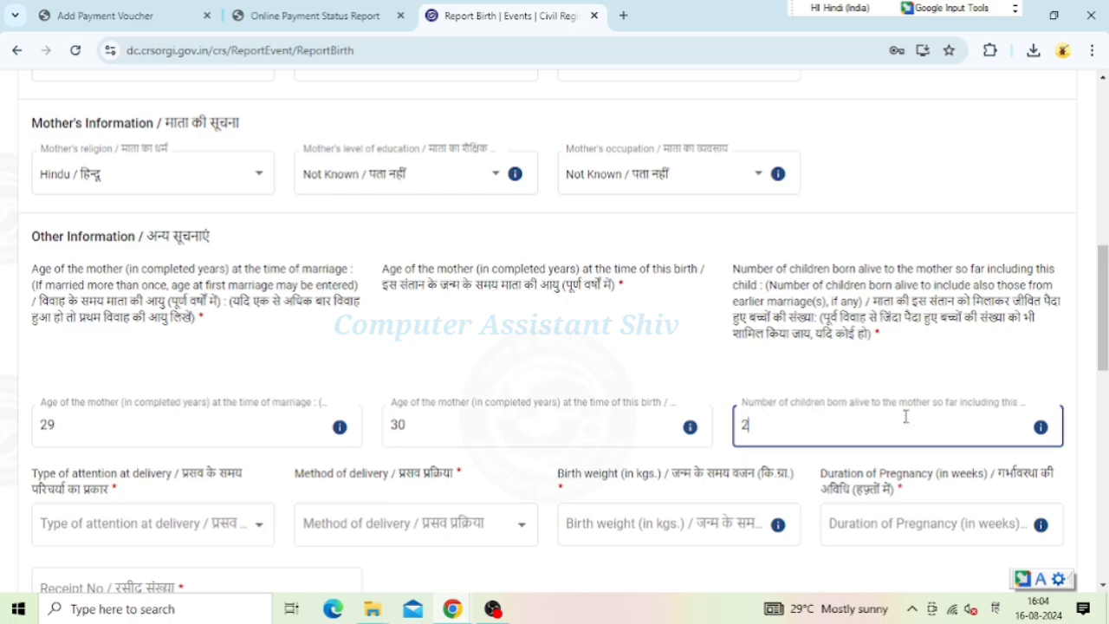
{"action": "scroll", "coordinate": [906, 417], "scroll_direction": "down", "scroll_amount": 2}
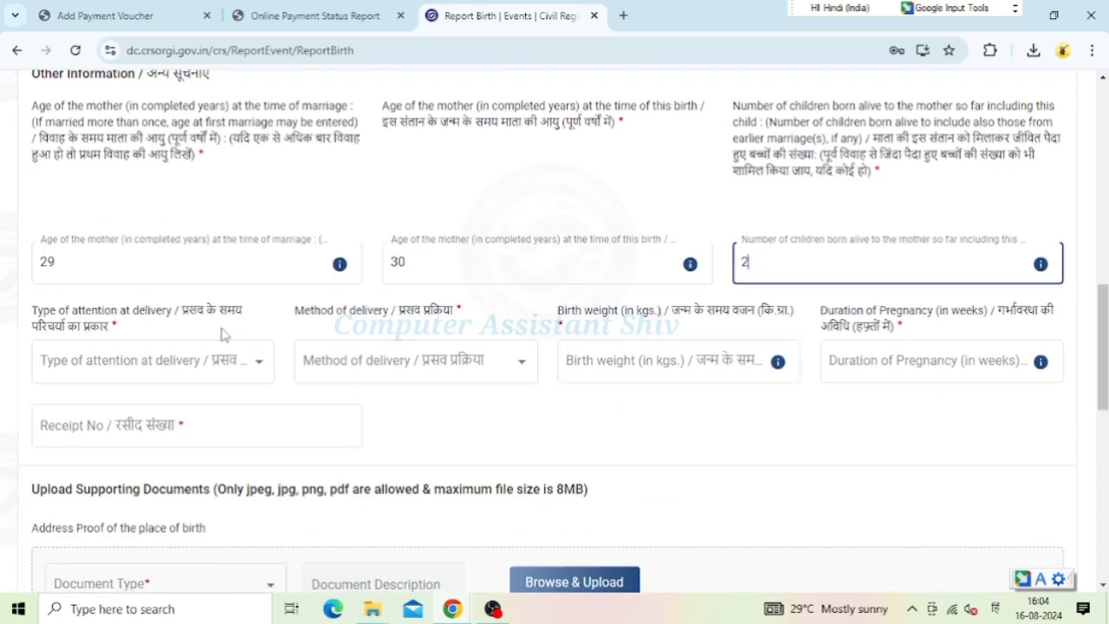
Set attention at delivery to Traditional birth Attendant / Untrained and delivery method to Normal
{"action": "left_click", "coordinate": [254, 369]}
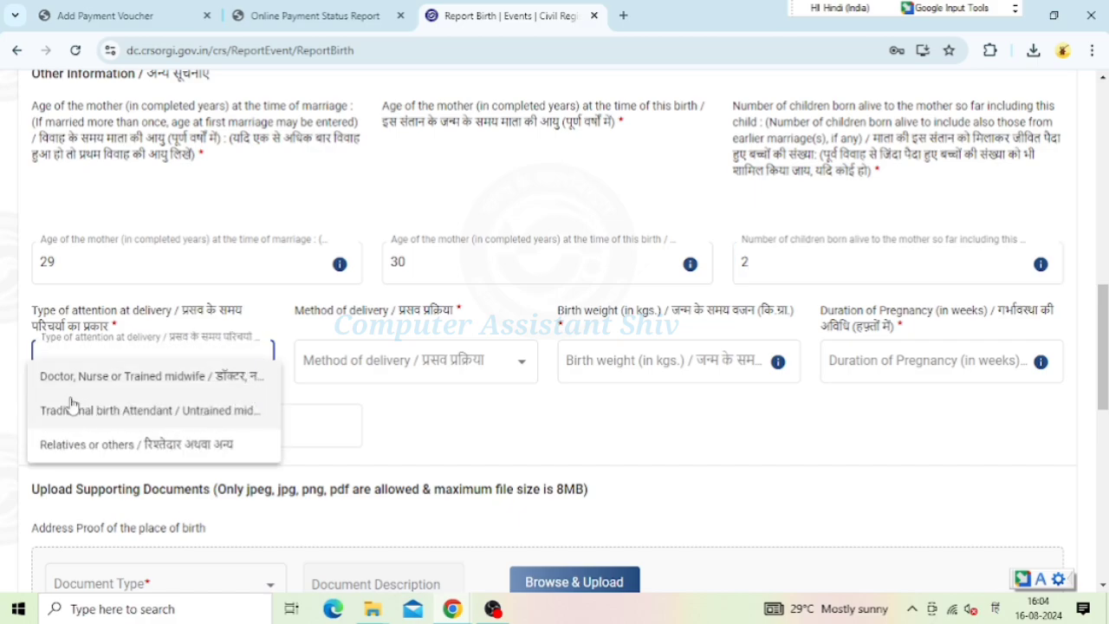
{"action": "left_click", "coordinate": [213, 418]}
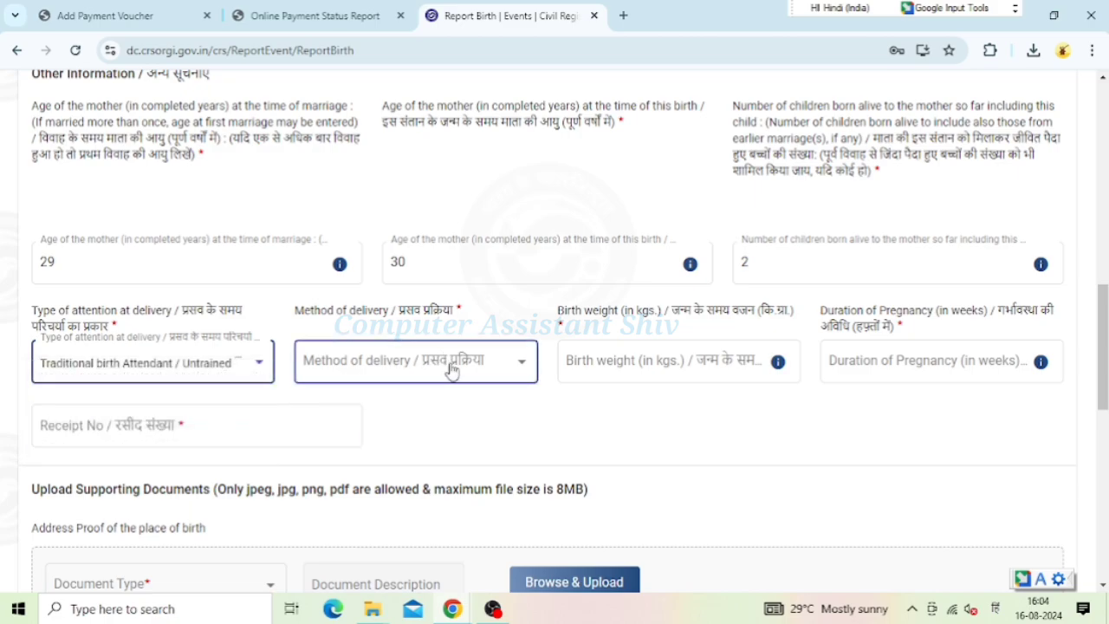
{"action": "left_click", "coordinate": [525, 368]}
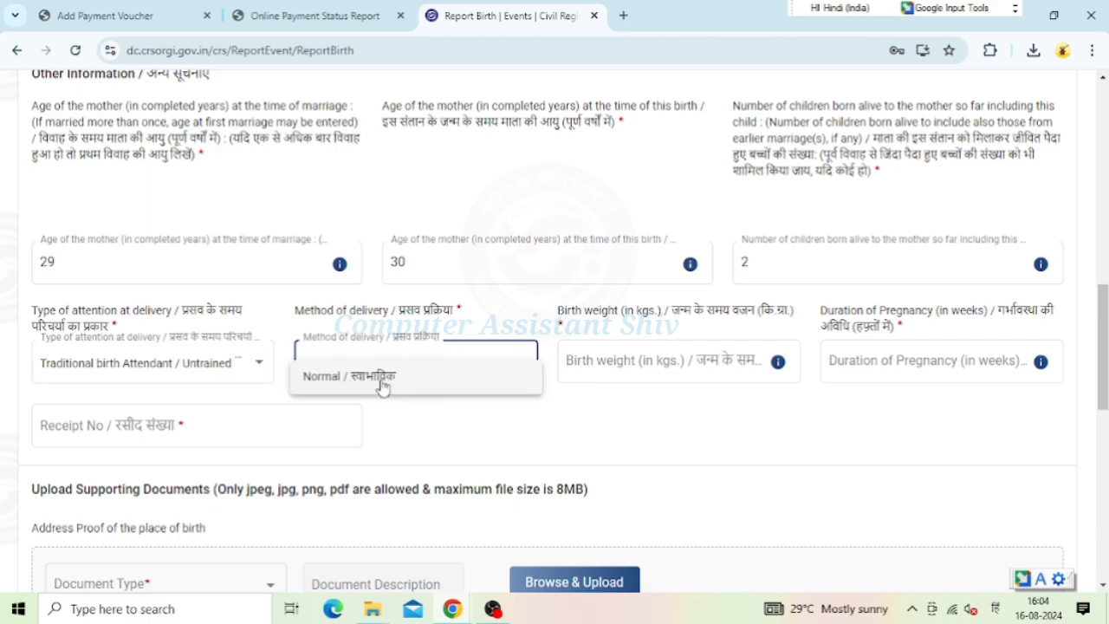
{"action": "left_click", "coordinate": [383, 378]}
Enter a birth weight of 3 kg and a pregnancy duration of 39 weeks
{"action": "left_click", "coordinate": [703, 369]}
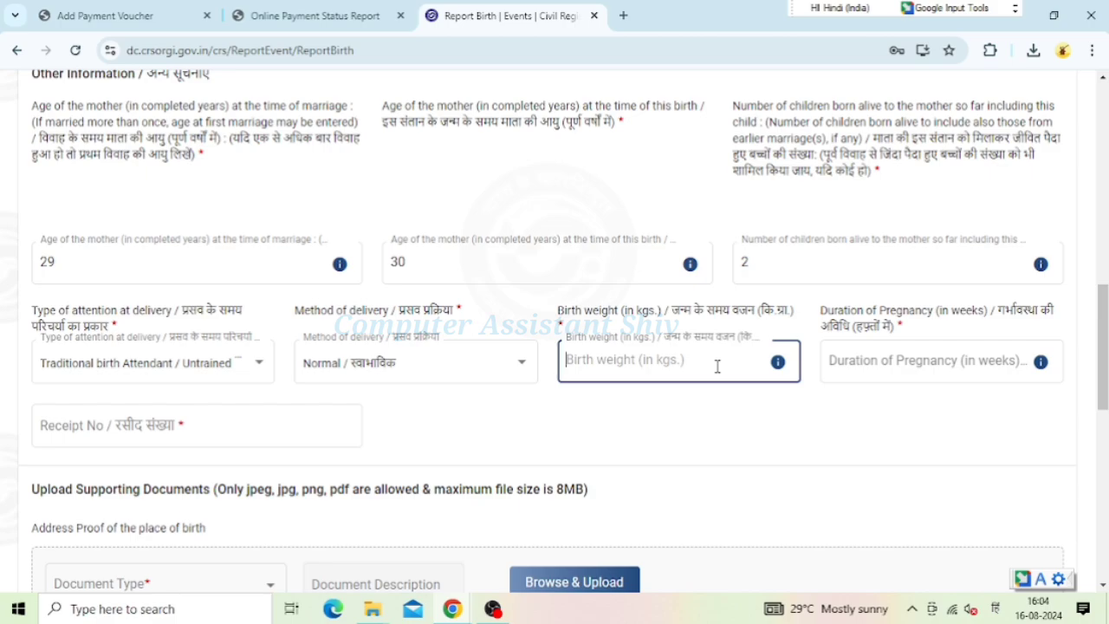
{"action": "type", "text": "3"}
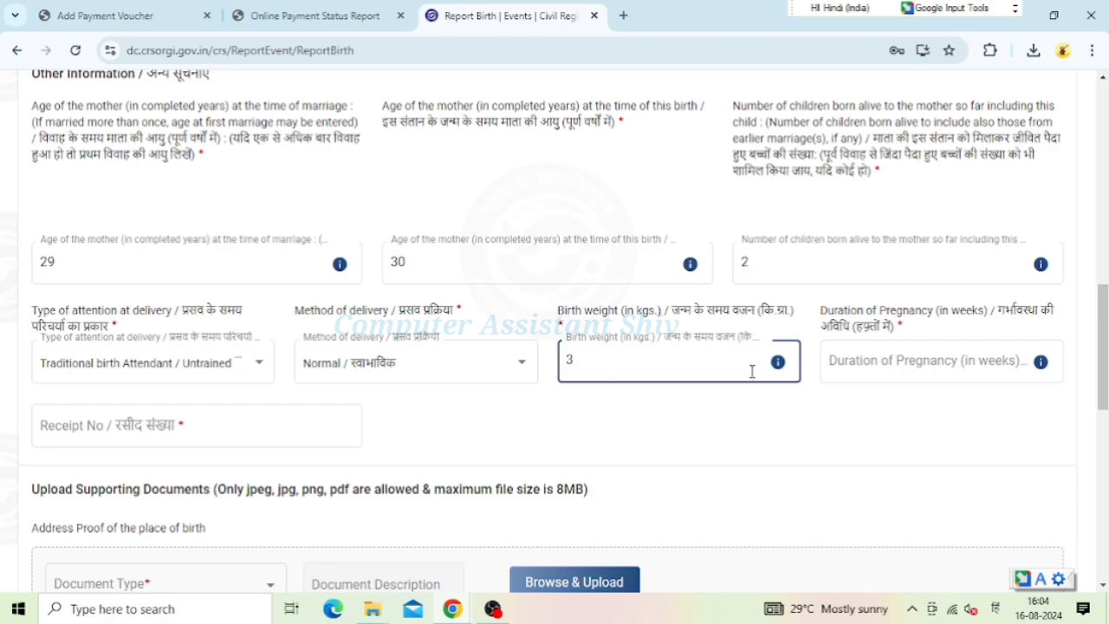
{"action": "left_click", "coordinate": [925, 368]}
{"action": "left_click", "coordinate": [660, 369]}
{"action": "left_click", "coordinate": [888, 370]}
{"action": "left_click", "coordinate": [888, 370]}
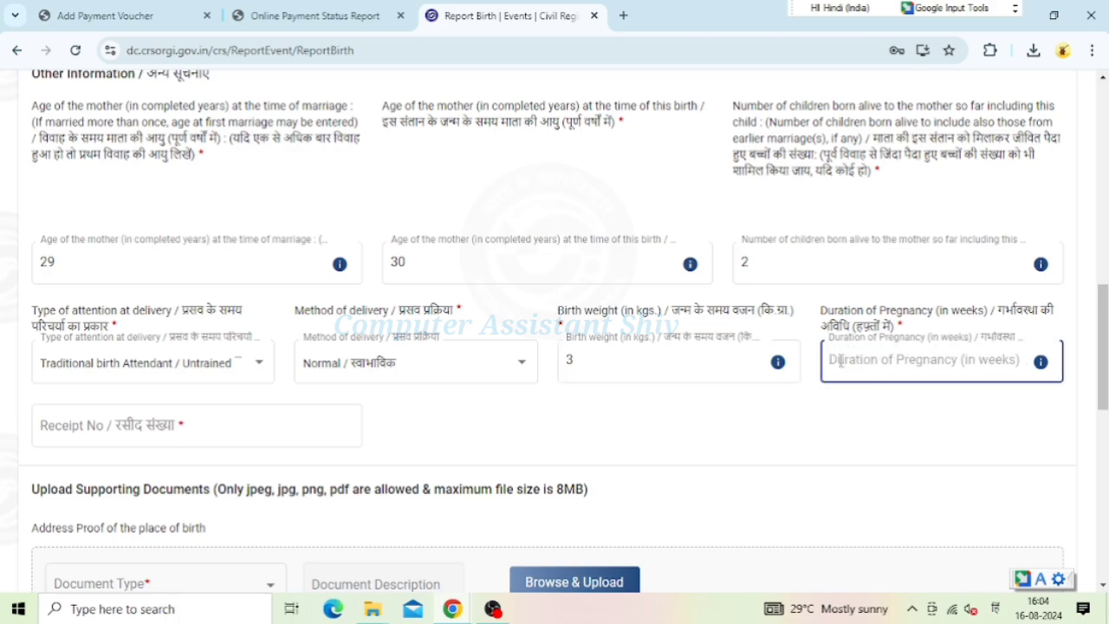
{"action": "type", "text": "39"}
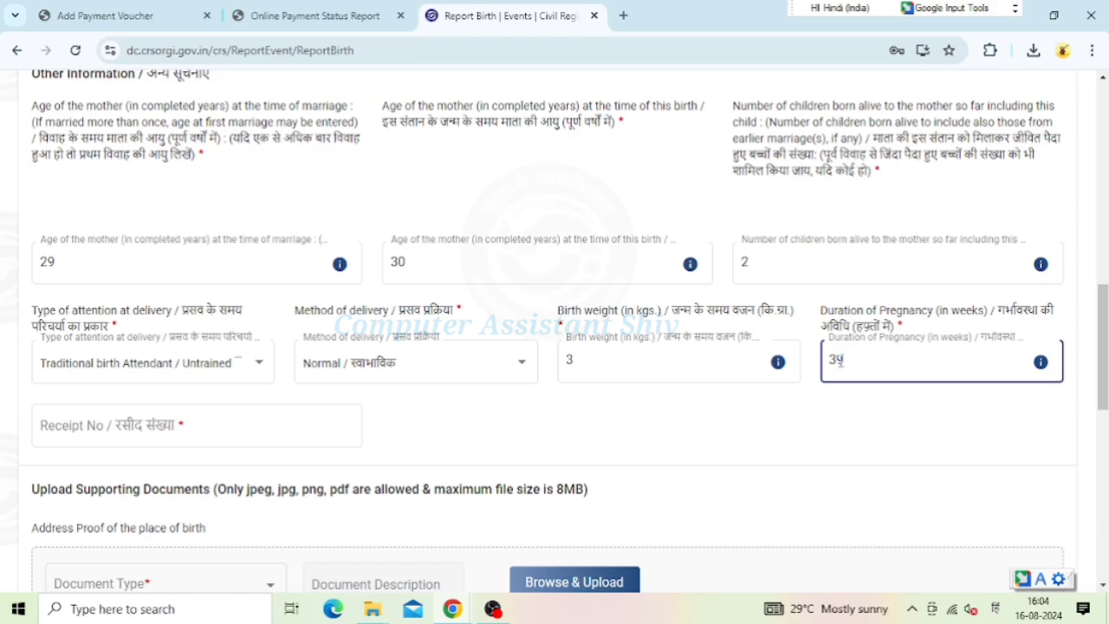
{"action": "left_click", "coordinate": [222, 429]}
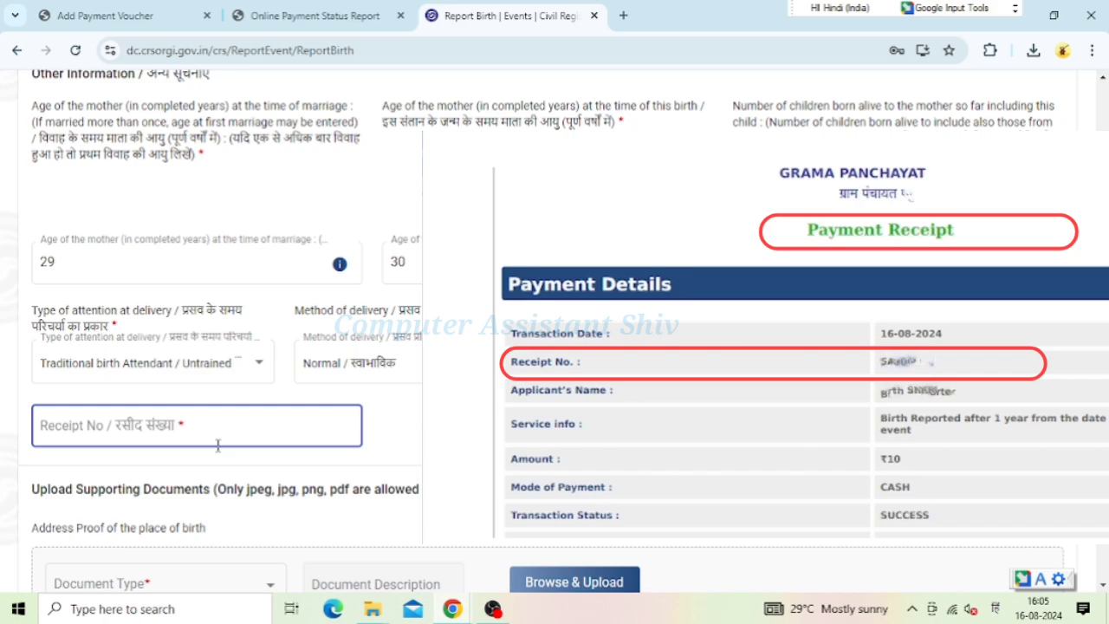
Paste the payment receipt number into Receipt No and scroll down to the supporting documents
{"action": "key", "text": "ctrl+v"}
{"action": "scroll", "coordinate": [93, 485], "scroll_direction": "down", "scroll_amount": 1}
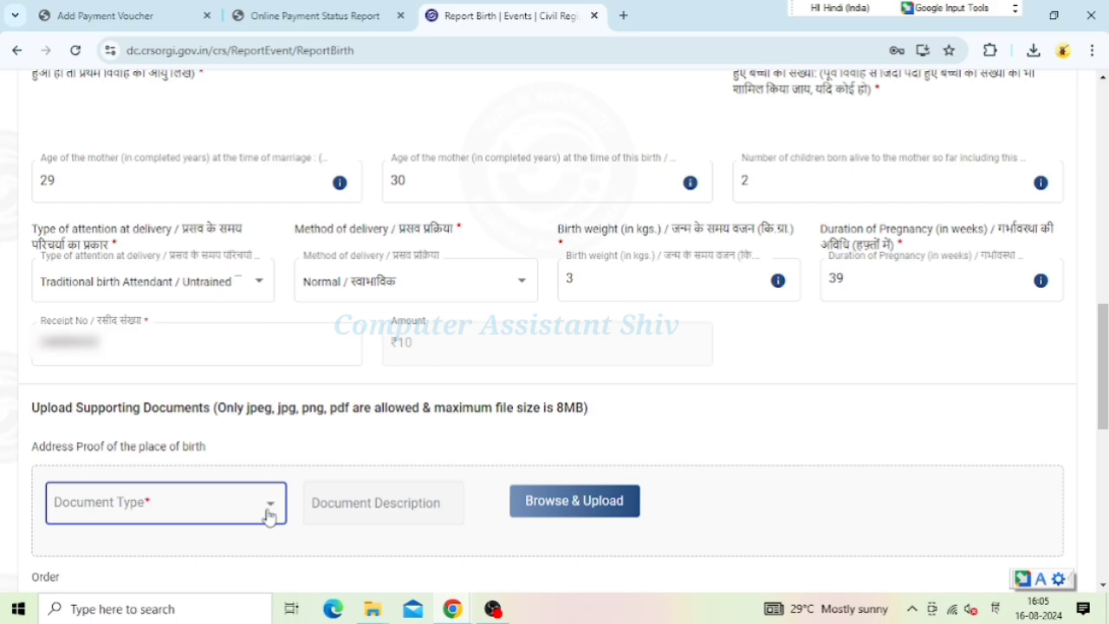
{"action": "left_click", "coordinate": [268, 512]}
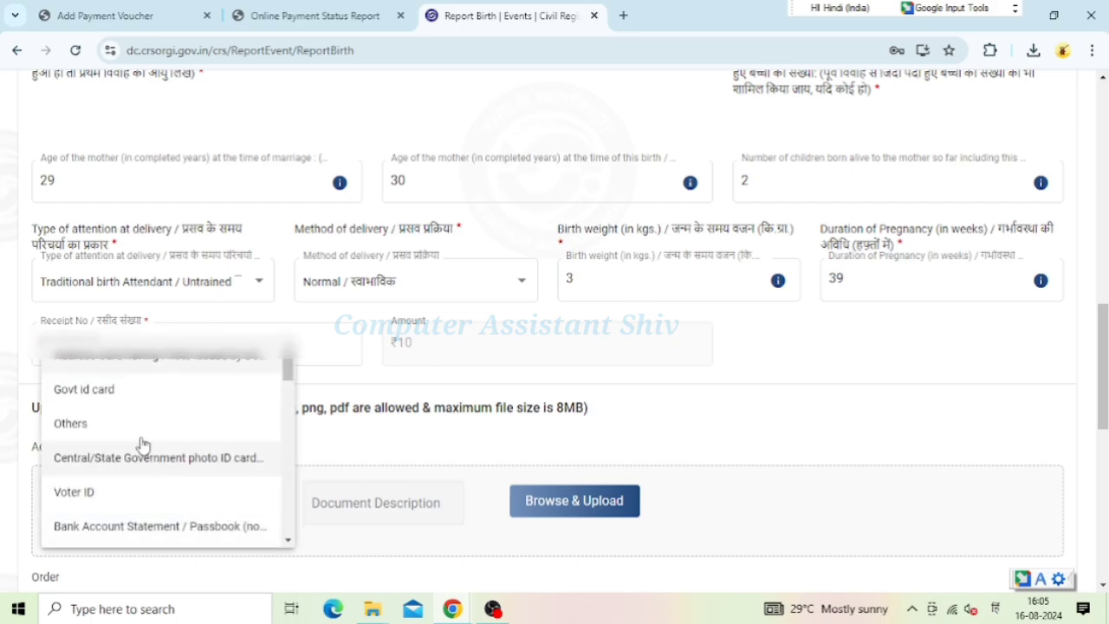
{"action": "scroll", "coordinate": [137, 428], "scroll_direction": "down", "scroll_amount": 3}
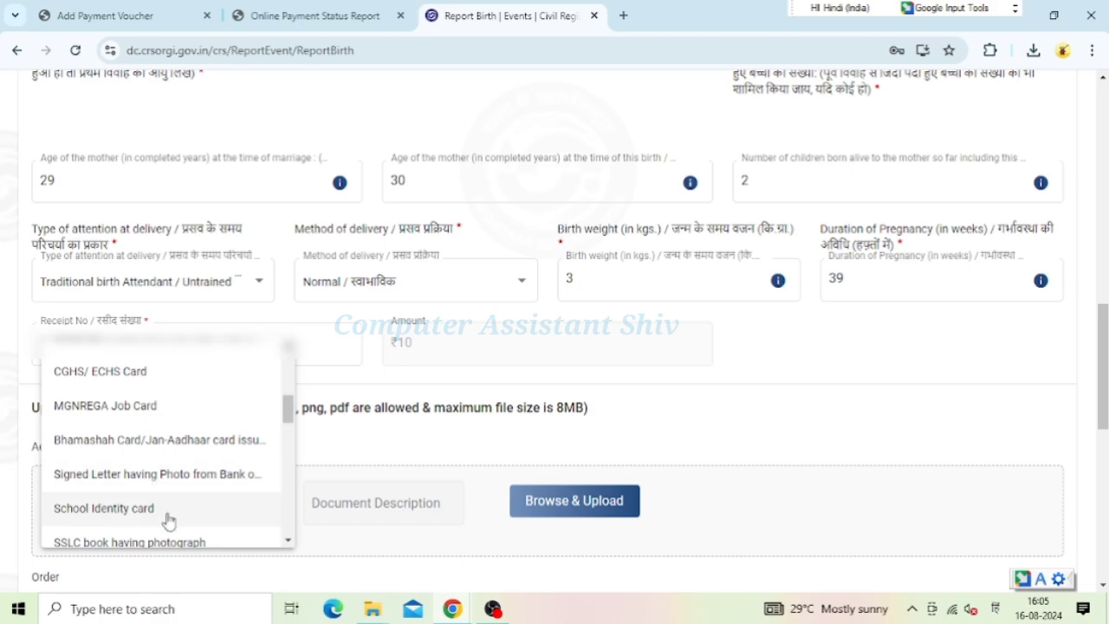
{"action": "scroll", "coordinate": [186, 500], "scroll_direction": "down", "scroll_amount": 2}
{"action": "scroll", "coordinate": [188, 502], "scroll_direction": "down", "scroll_amount": 2}
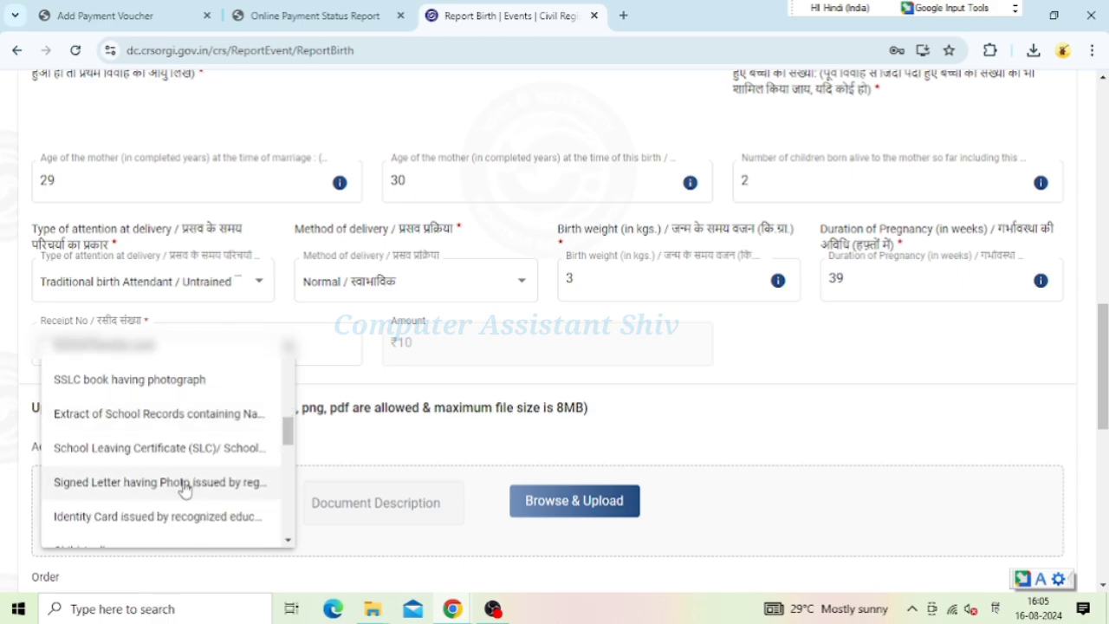
{"action": "left_click", "coordinate": [184, 485]}
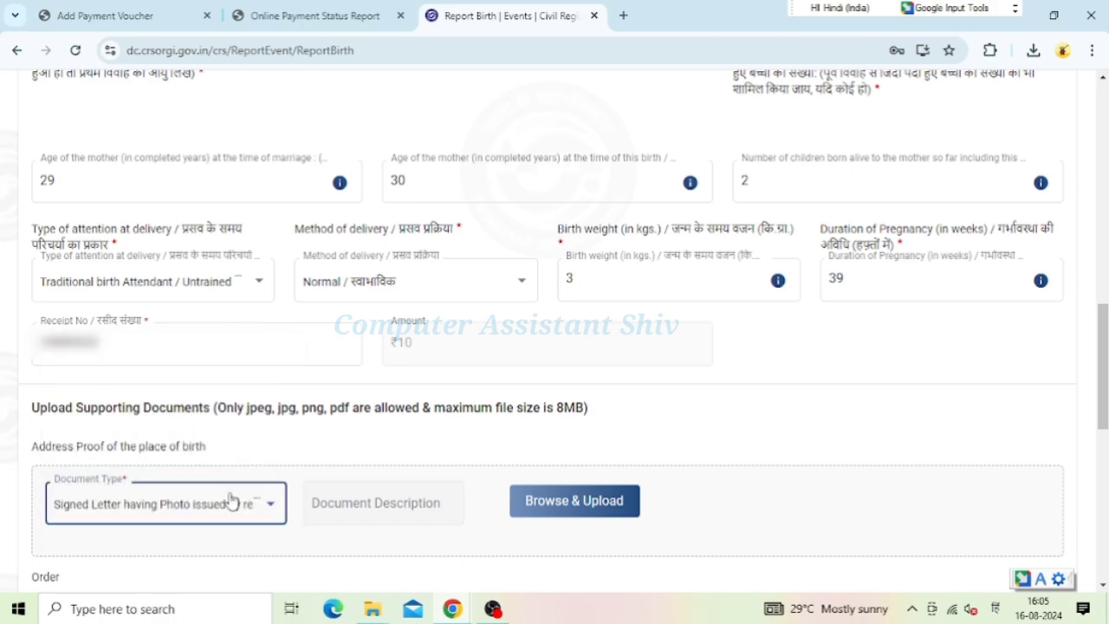
{"action": "left_click", "coordinate": [594, 505]}
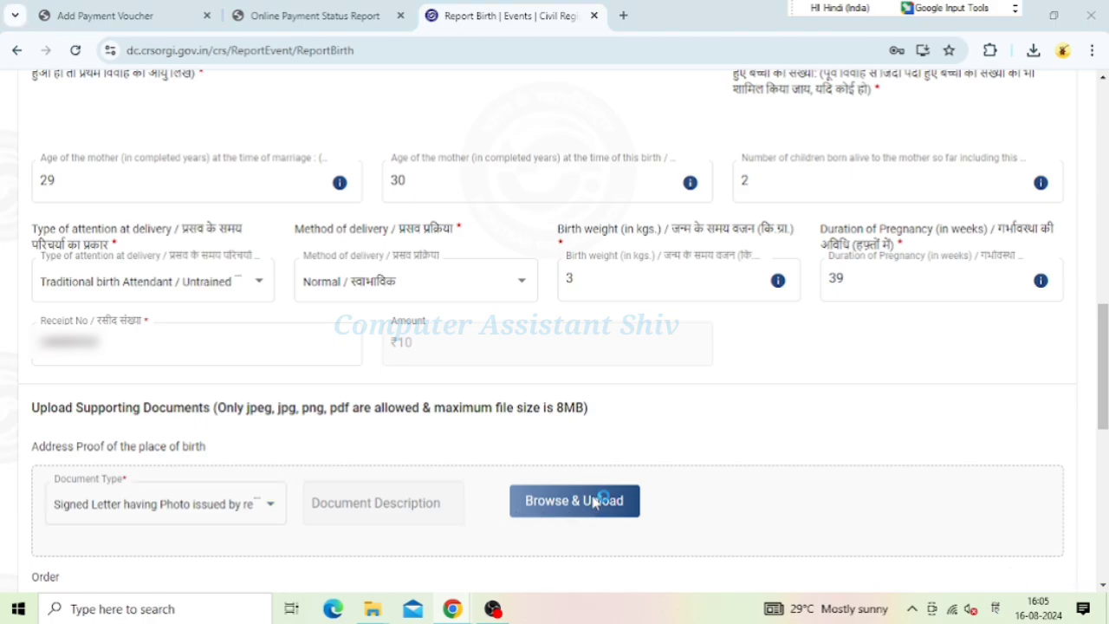
{"action": "scroll", "coordinate": [293, 273], "scroll_direction": "down", "scroll_amount": 5}
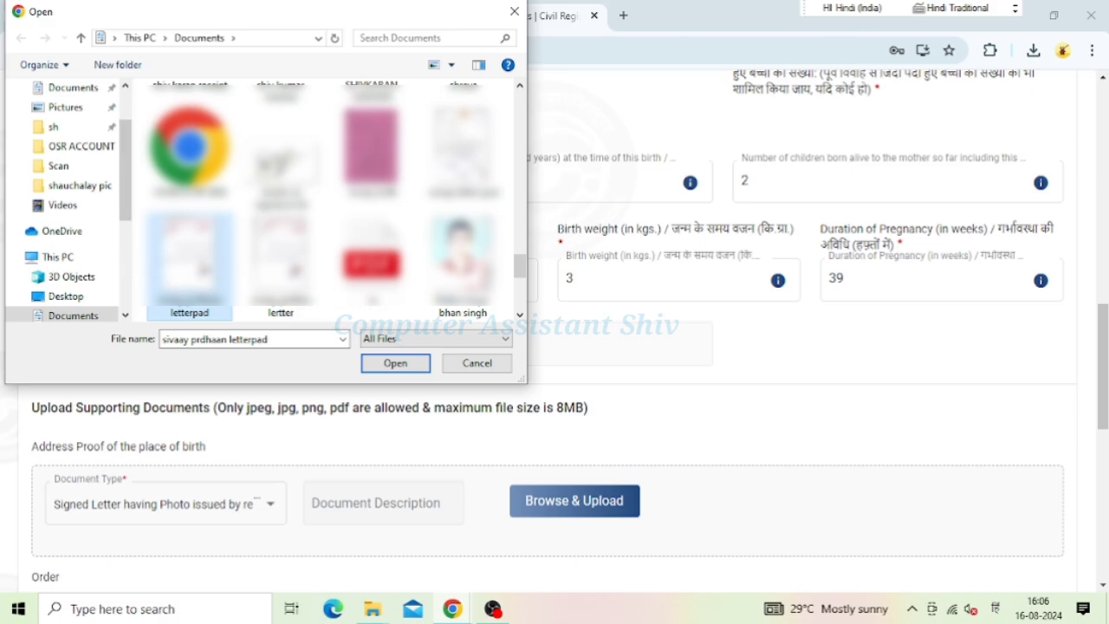
{"action": "left_click", "coordinate": [395, 364]}
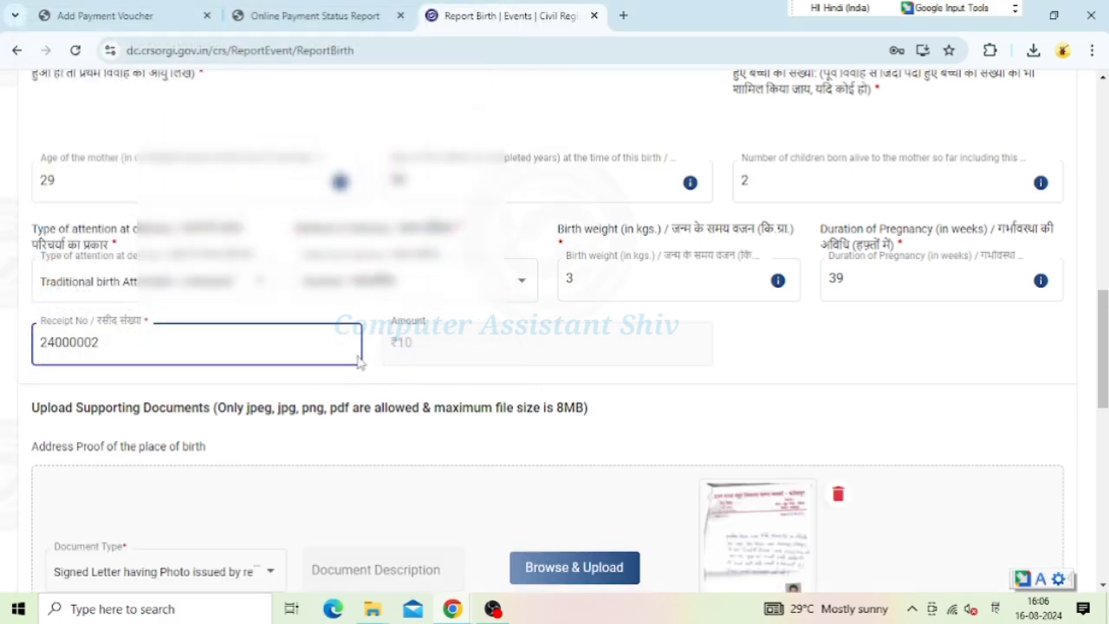
{"action": "scroll", "coordinate": [252, 403], "scroll_direction": "down", "scroll_amount": 5}
{"action": "left_click", "coordinate": [133, 378]}
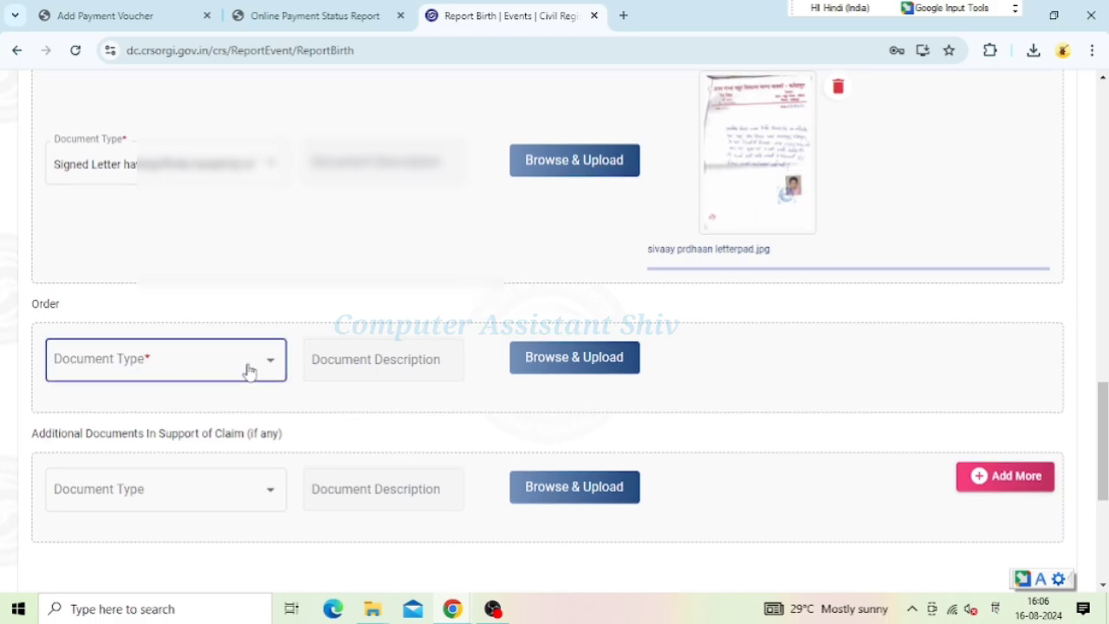
Attach order siwaay.jpg as a District/Sub-Divisional/Executive Magistrate order document
{"action": "left_click", "coordinate": [249, 370]}
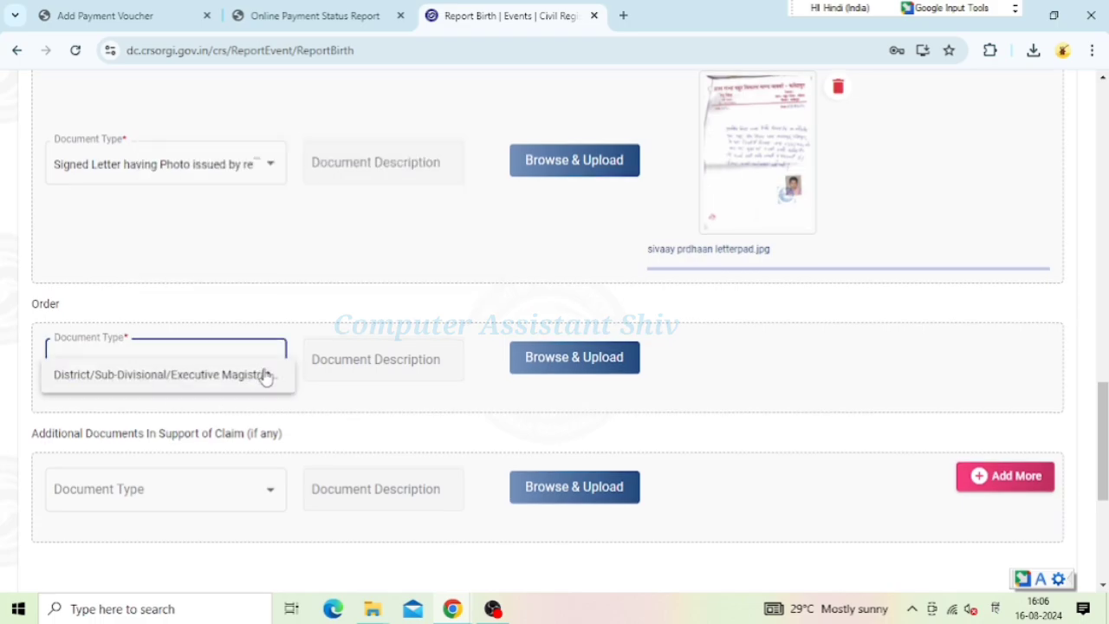
{"action": "left_click", "coordinate": [172, 383]}
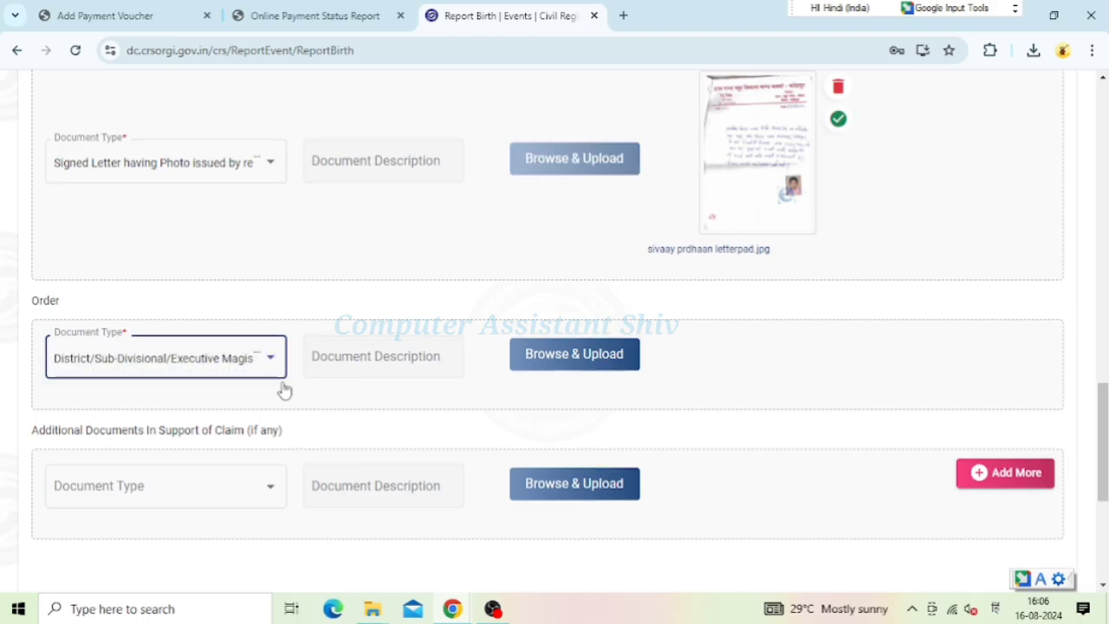
{"action": "left_click", "coordinate": [551, 368]}
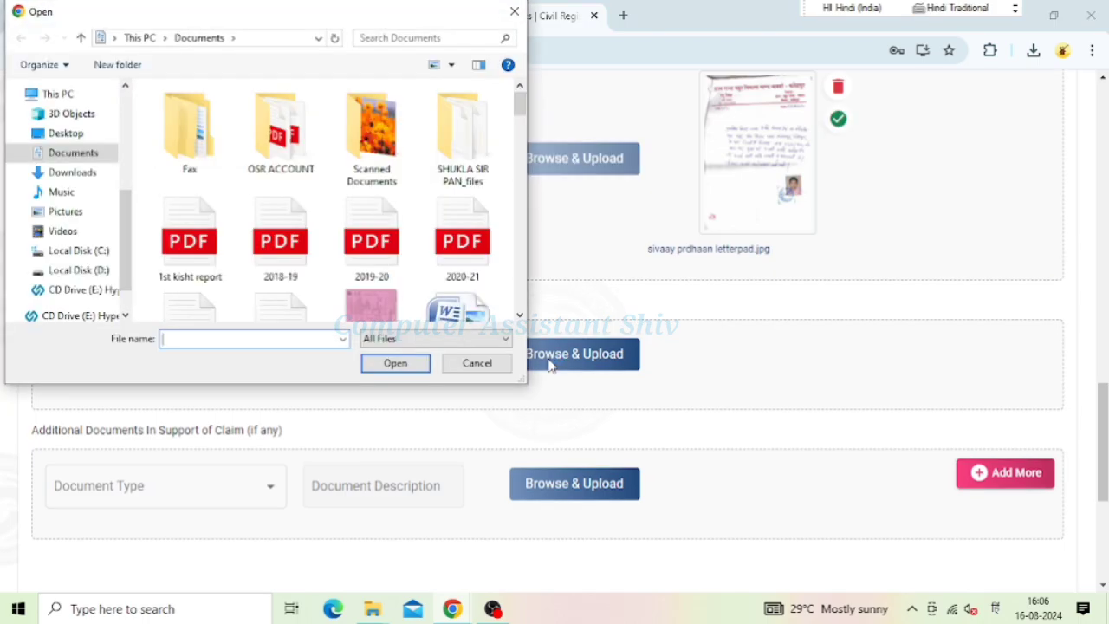
{"action": "scroll", "coordinate": [250, 226], "scroll_direction": "down", "scroll_amount": 5}
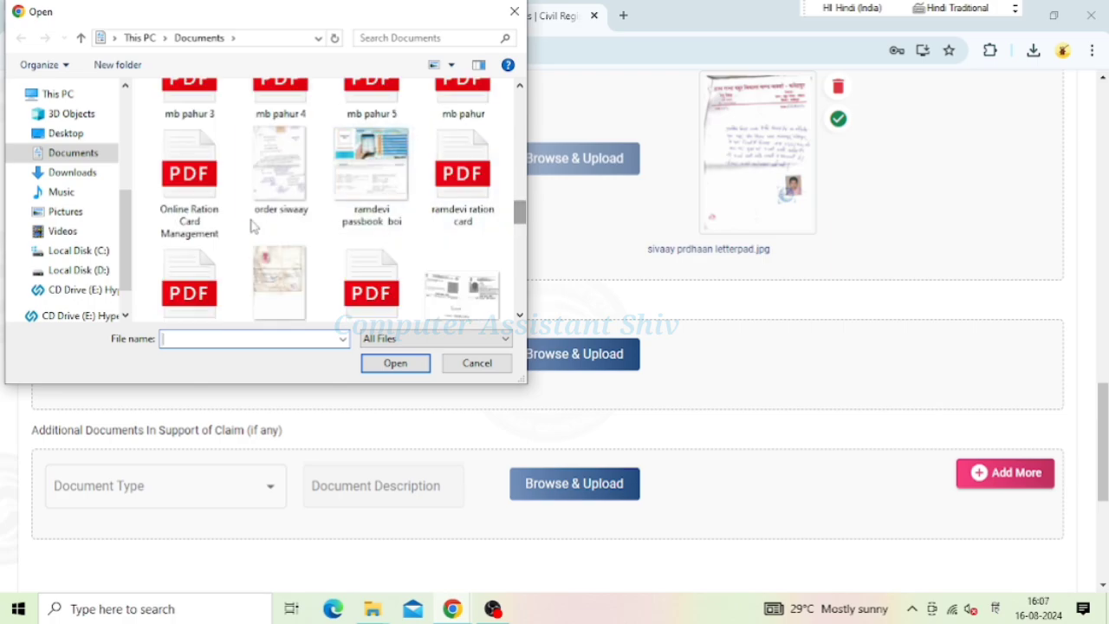
{"action": "left_click", "coordinate": [278, 189]}
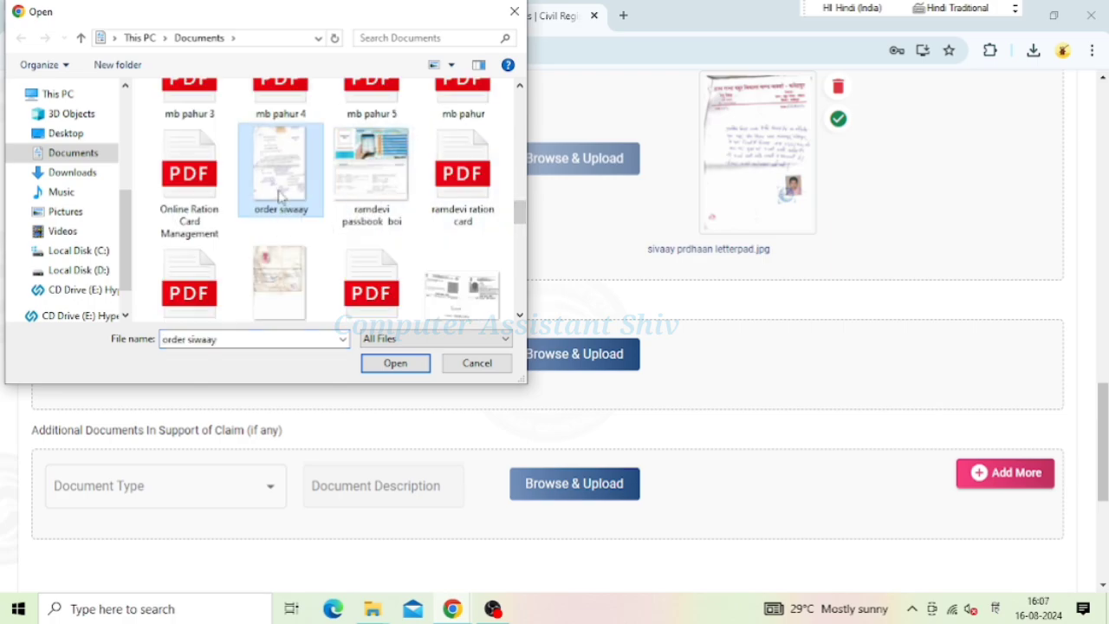
{"action": "left_click", "coordinate": [394, 363]}
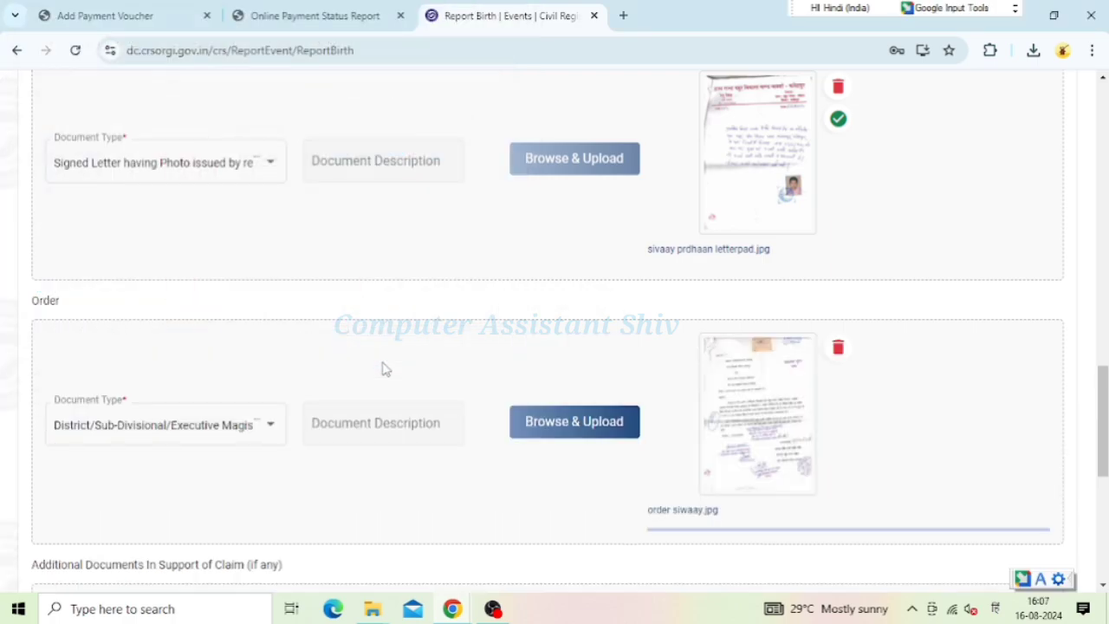
{"action": "scroll", "coordinate": [391, 418], "scroll_direction": "down", "scroll_amount": 1}
{"action": "scroll", "coordinate": [391, 418], "scroll_direction": "down", "scroll_amount": 1}
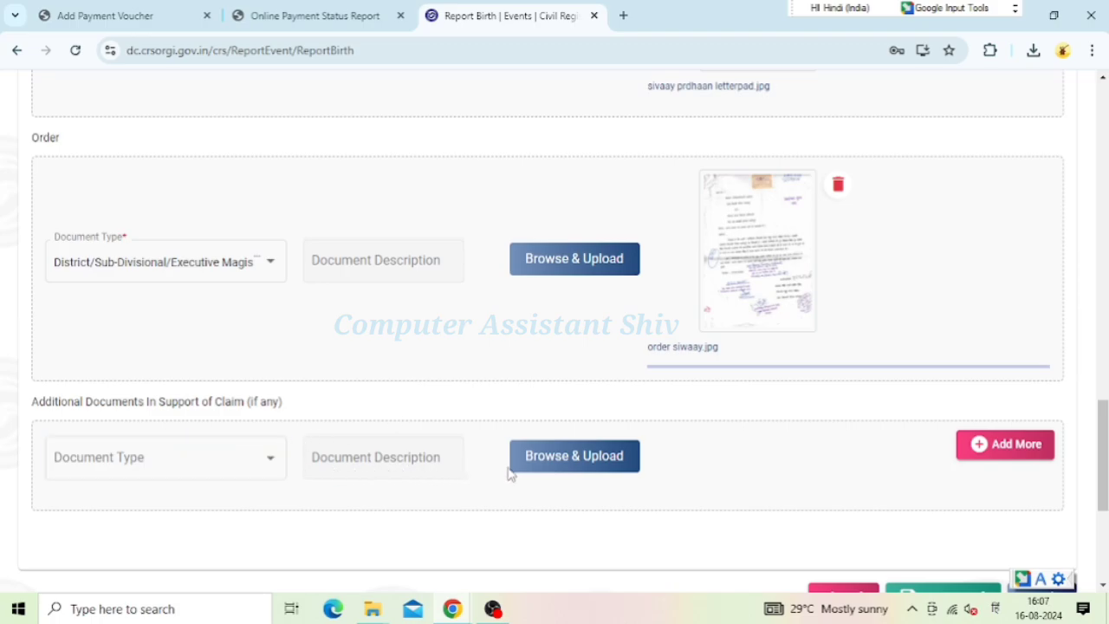
Upload the pink scanned image as an Others additional document and review the three uploads
{"action": "left_click", "coordinate": [273, 465]}
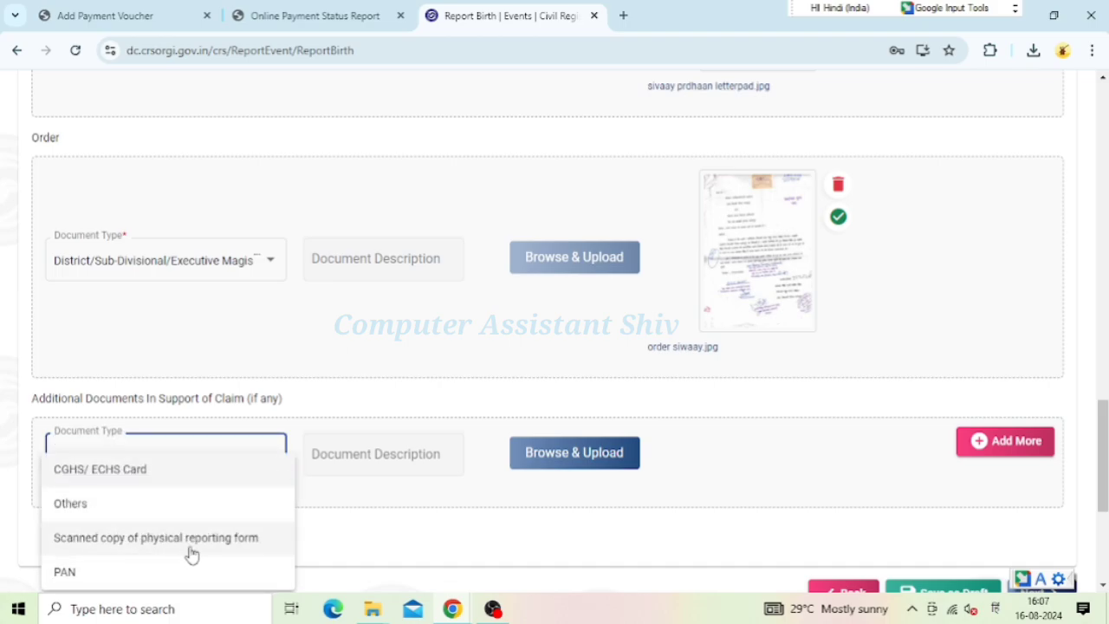
{"action": "scroll", "coordinate": [199, 552], "scroll_direction": "down", "scroll_amount": 3}
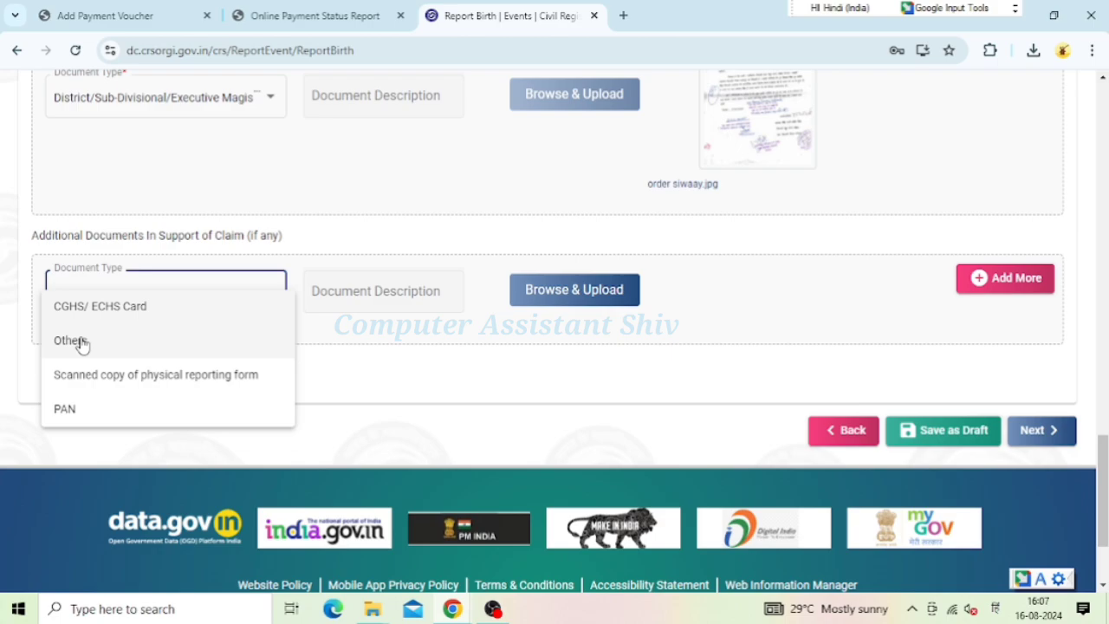
{"action": "left_click", "coordinate": [80, 344]}
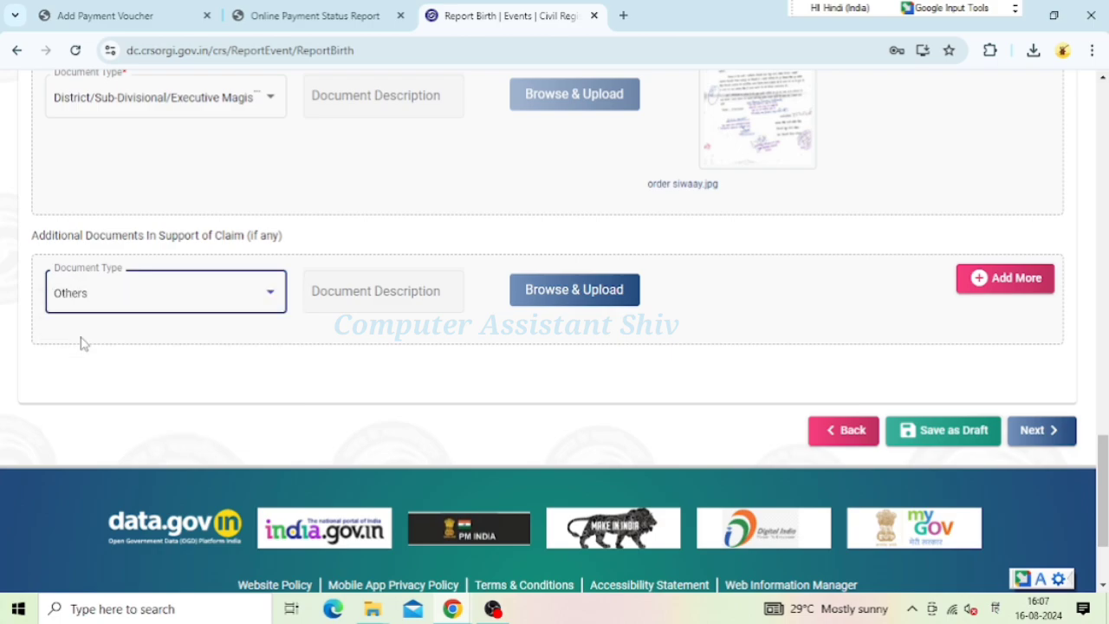
{"action": "left_click", "coordinate": [526, 300]}
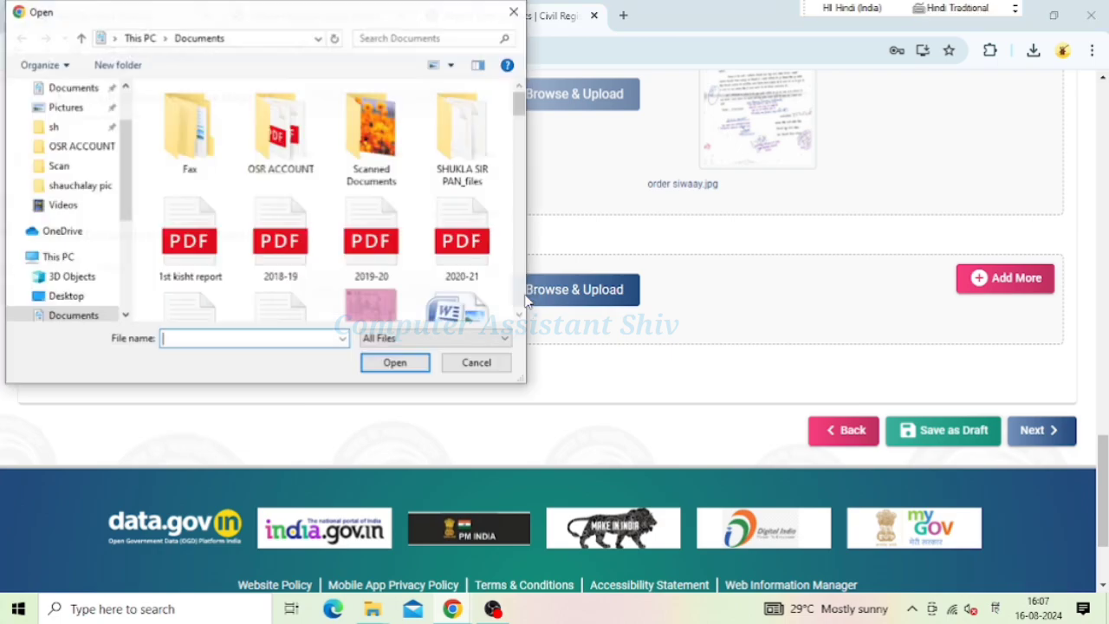
{"action": "scroll", "coordinate": [386, 312], "scroll_direction": "down", "scroll_amount": 1}
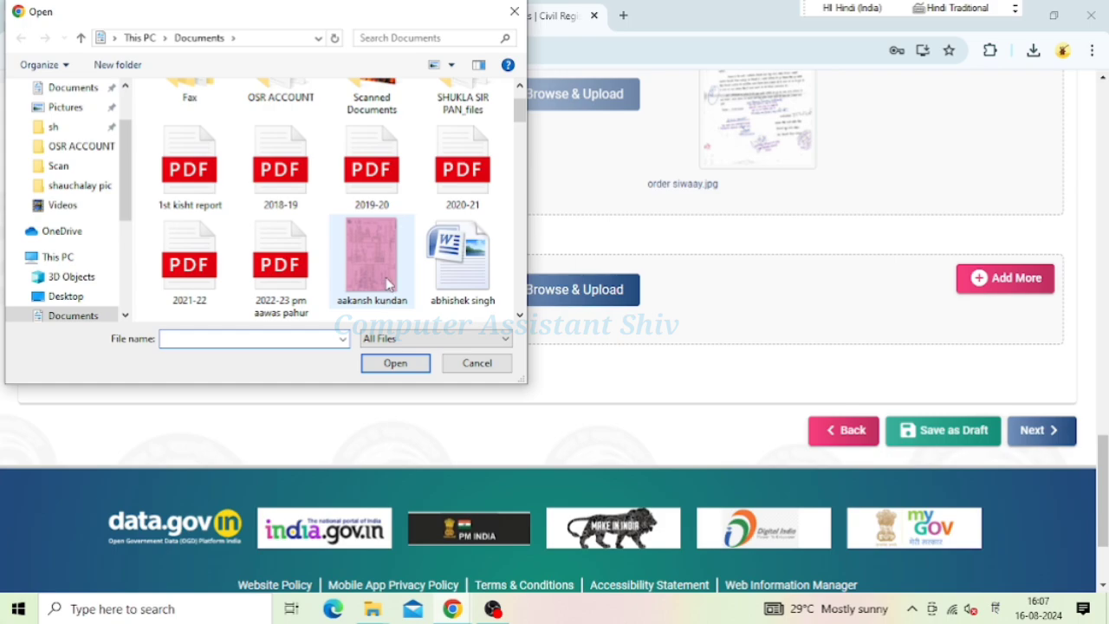
{"action": "left_click", "coordinate": [389, 285]}
{"action": "left_click", "coordinate": [395, 363]}
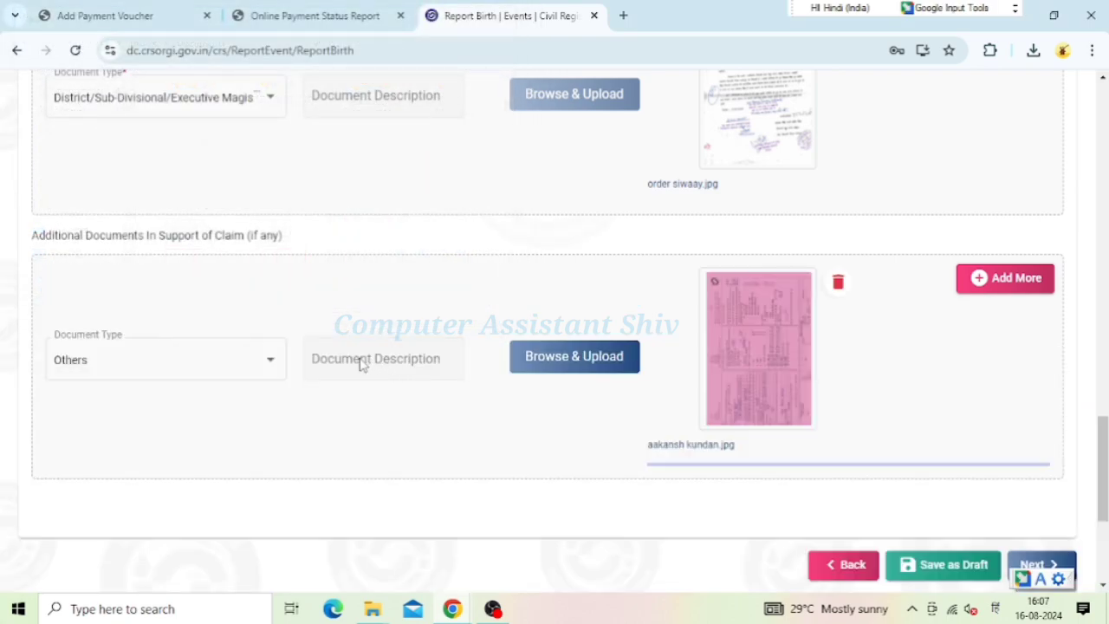
{"action": "scroll", "coordinate": [736, 317], "scroll_direction": "down", "scroll_amount": 3}
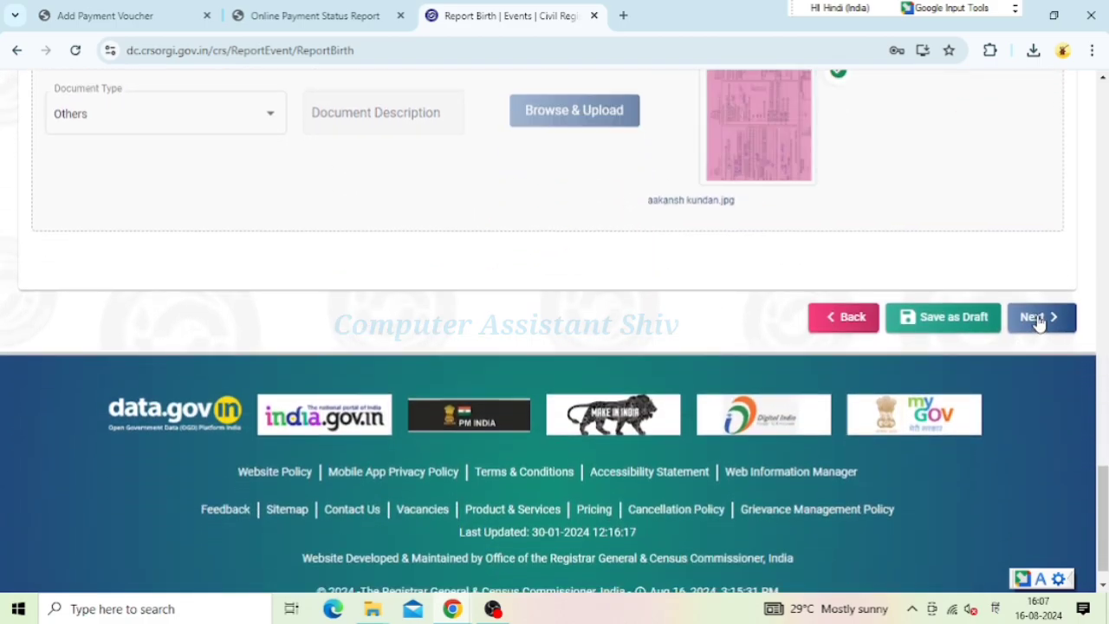
{"action": "scroll", "coordinate": [859, 215], "scroll_direction": "up", "scroll_amount": 5}
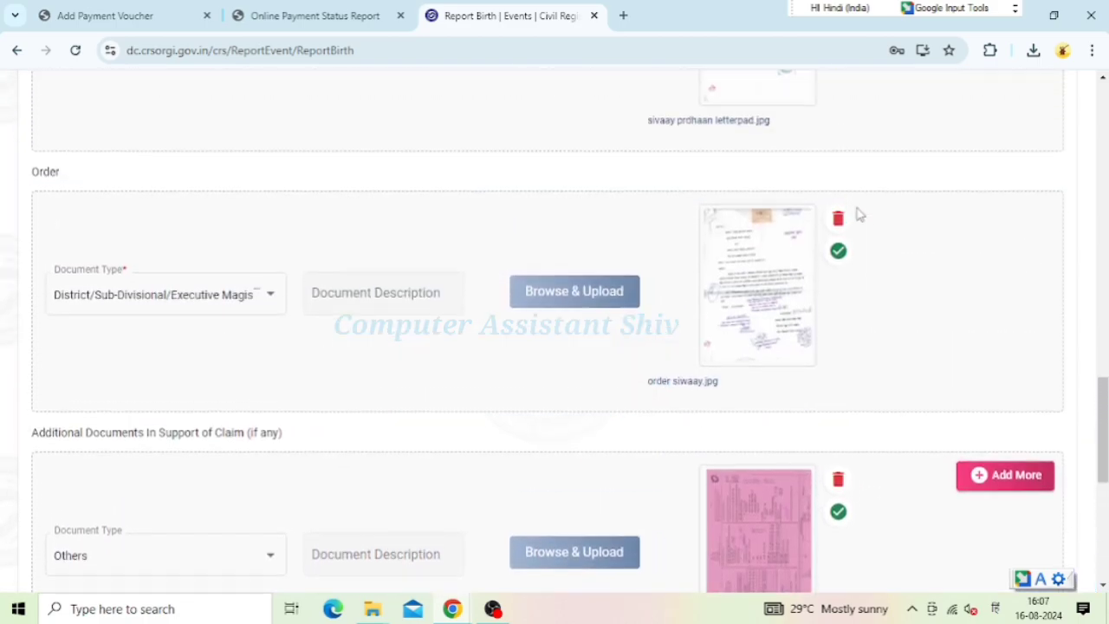
{"action": "scroll", "coordinate": [817, 181], "scroll_direction": "up", "scroll_amount": 3}
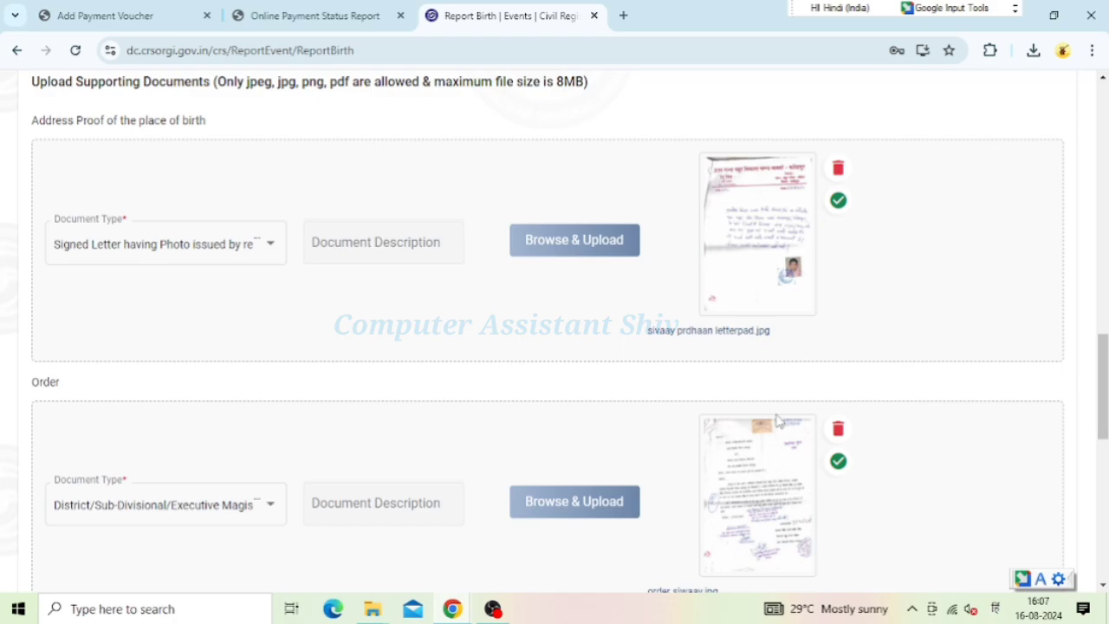
{"action": "scroll", "coordinate": [777, 420], "scroll_direction": "down", "scroll_amount": 4}
{"action": "scroll", "coordinate": [911, 371], "scroll_direction": "down", "scroll_amount": 3}
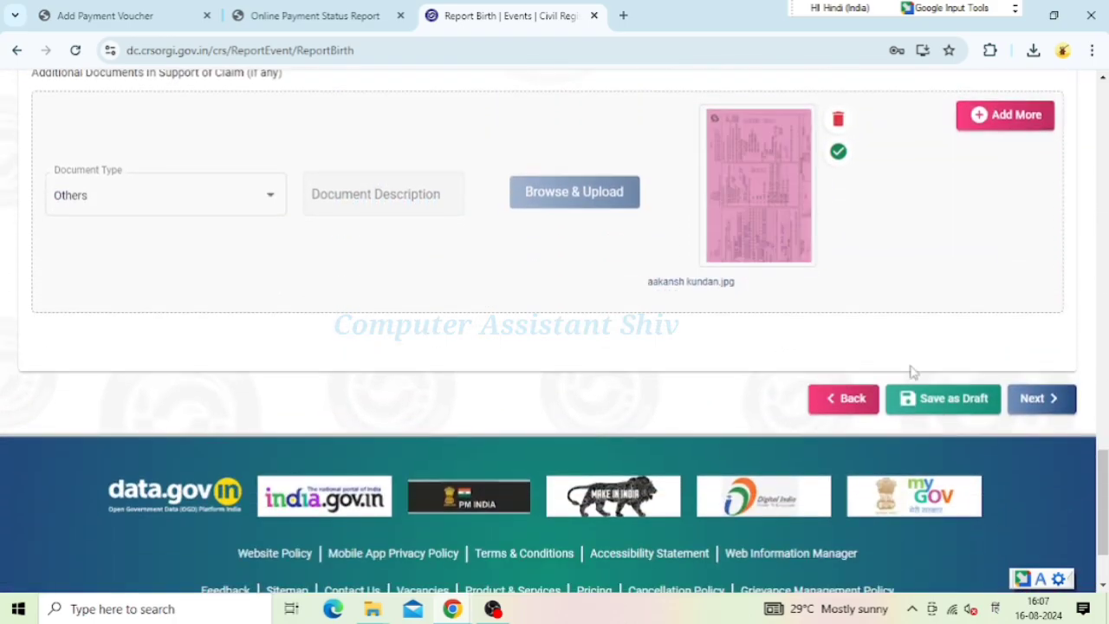
Save the statistical information and scroll through the Legal Information Confirmation page to its Next button
{"action": "left_click", "coordinate": [1044, 398]}
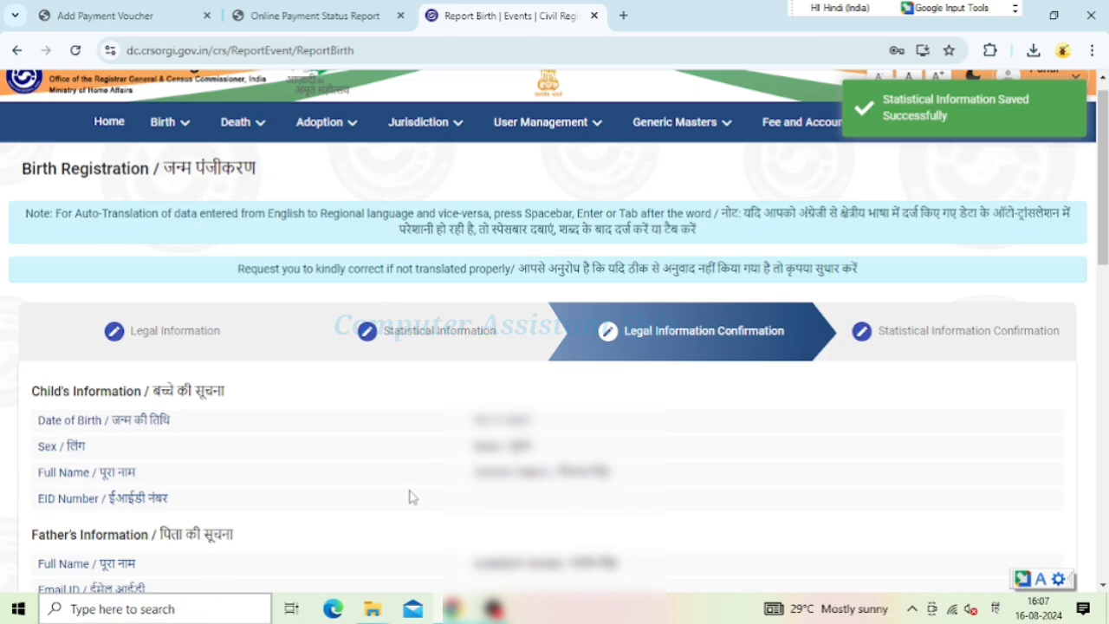
{"action": "scroll", "coordinate": [554, 329], "scroll_direction": "down", "scroll_amount": 2}
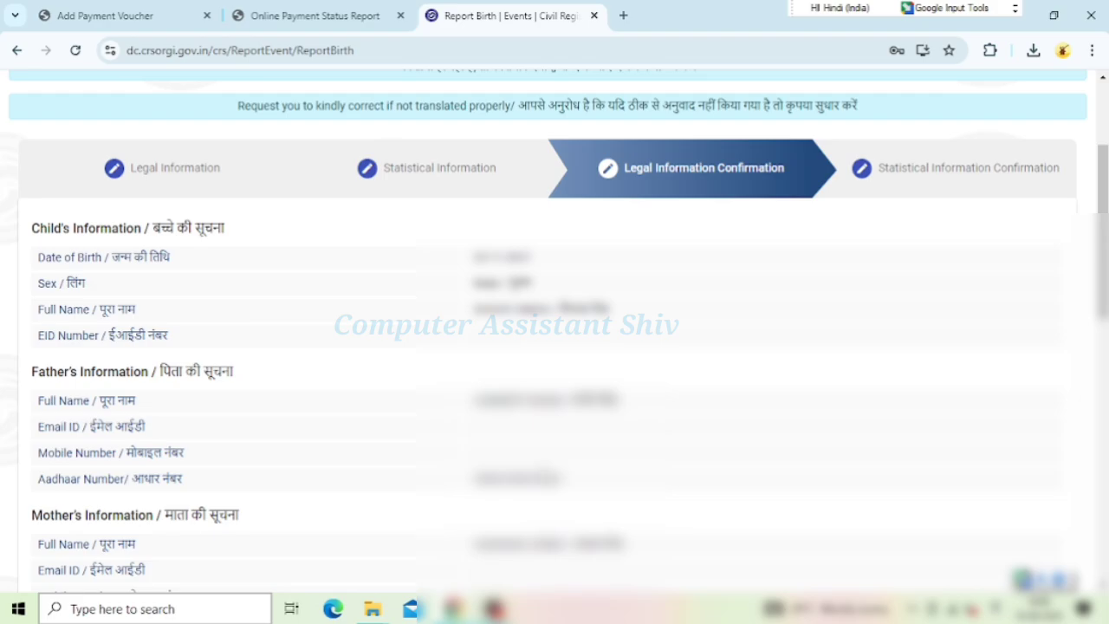
{"action": "scroll", "coordinate": [556, 482], "scroll_direction": "down", "scroll_amount": 2}
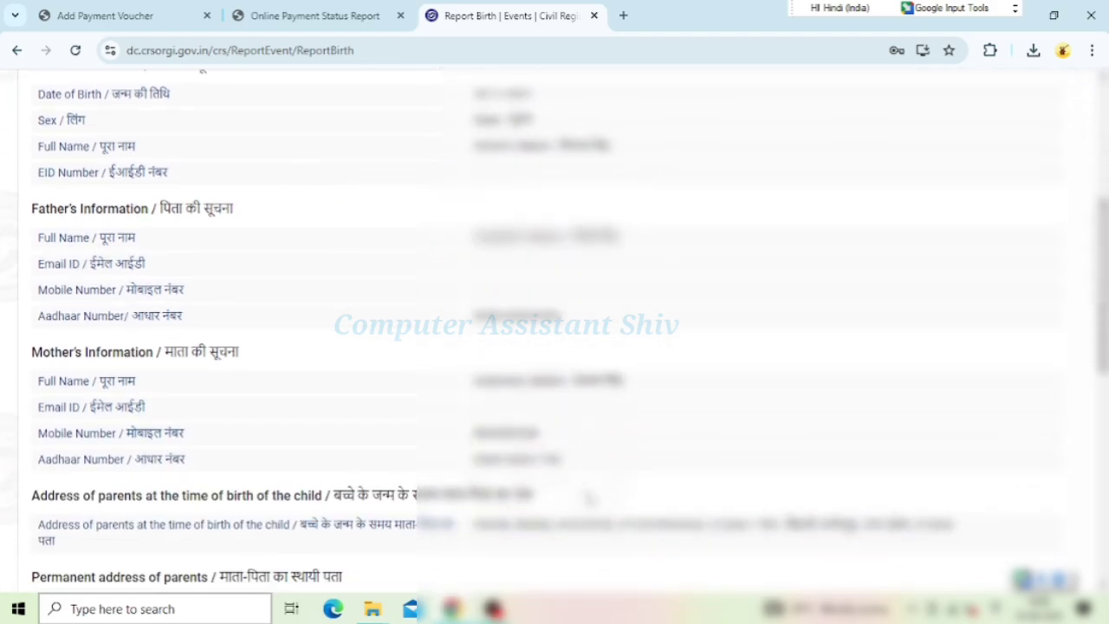
{"action": "scroll", "coordinate": [589, 498], "scroll_direction": "down", "scroll_amount": 6}
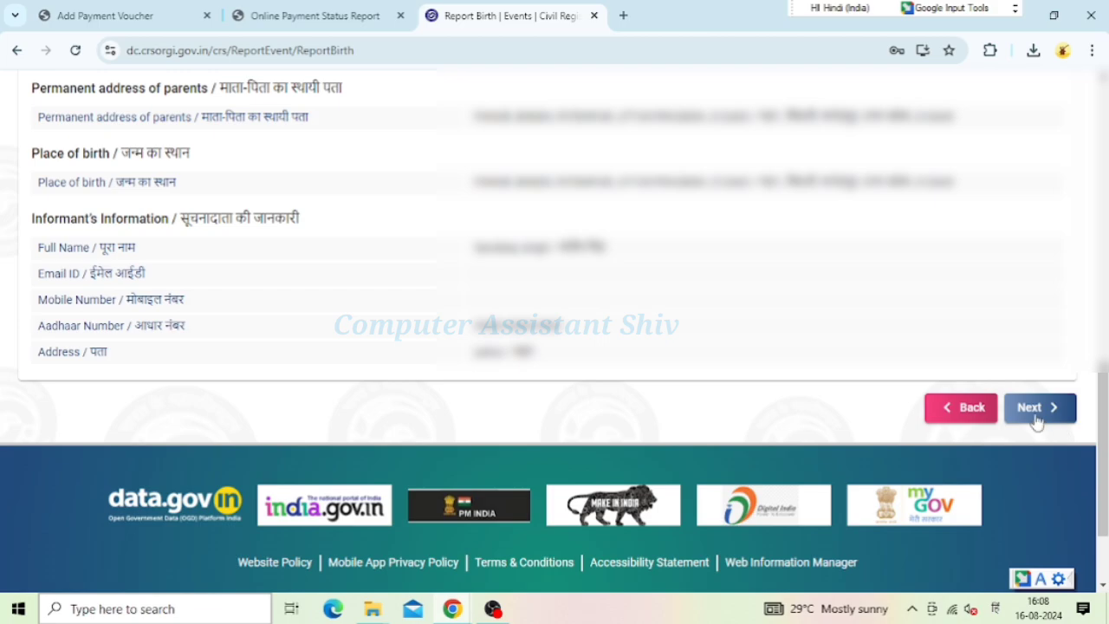
Advance to the confirmation review and scroll down to the three attached documents and declaration
{"action": "left_click", "coordinate": [1036, 419]}
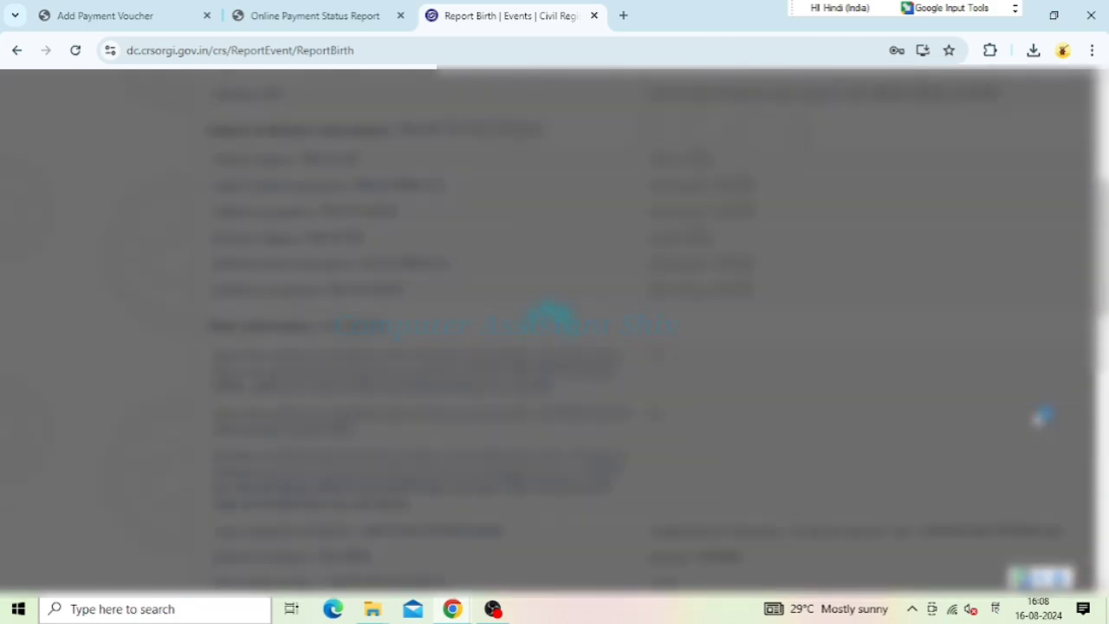
{"action": "scroll", "coordinate": [667, 474], "scroll_direction": "down", "scroll_amount": 4}
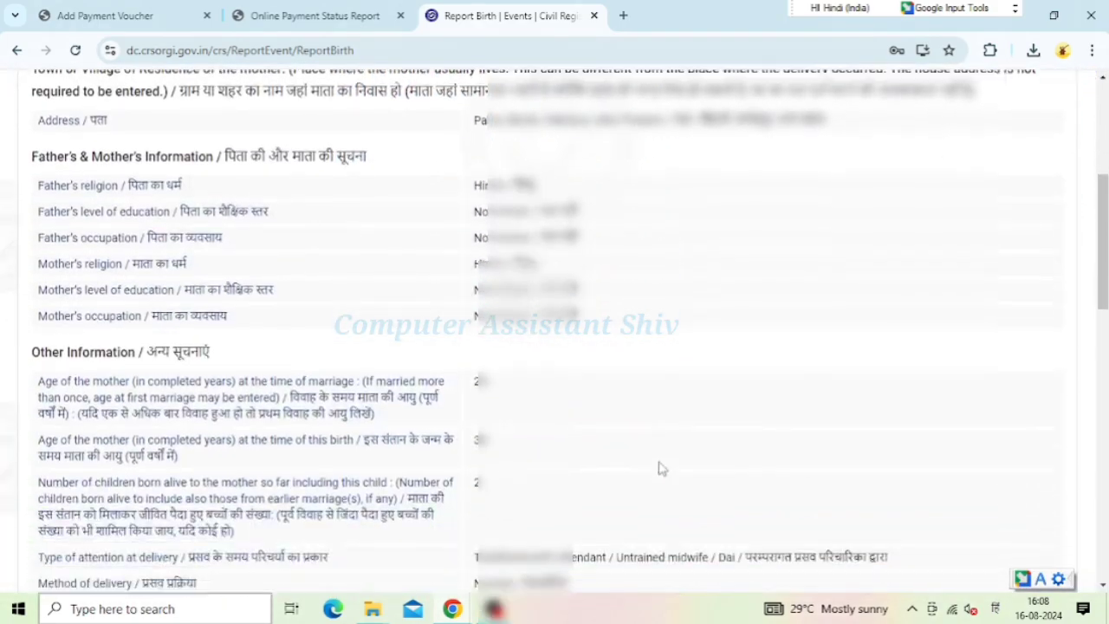
{"action": "scroll", "coordinate": [656, 465], "scroll_direction": "down", "scroll_amount": 2}
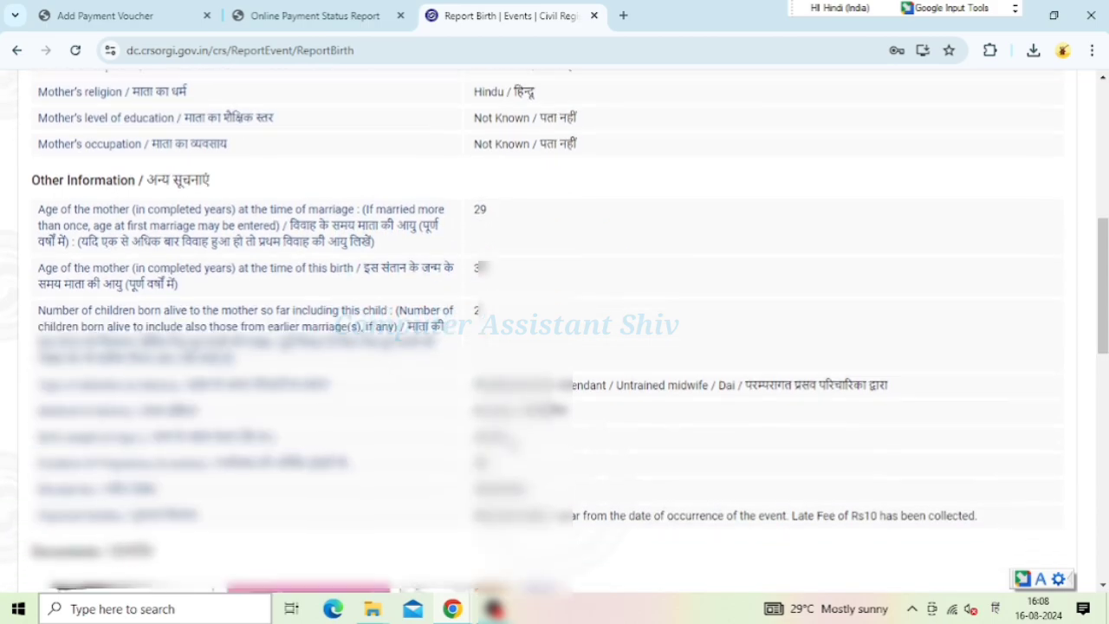
{"action": "scroll", "coordinate": [569, 333], "scroll_direction": "down", "scroll_amount": 1}
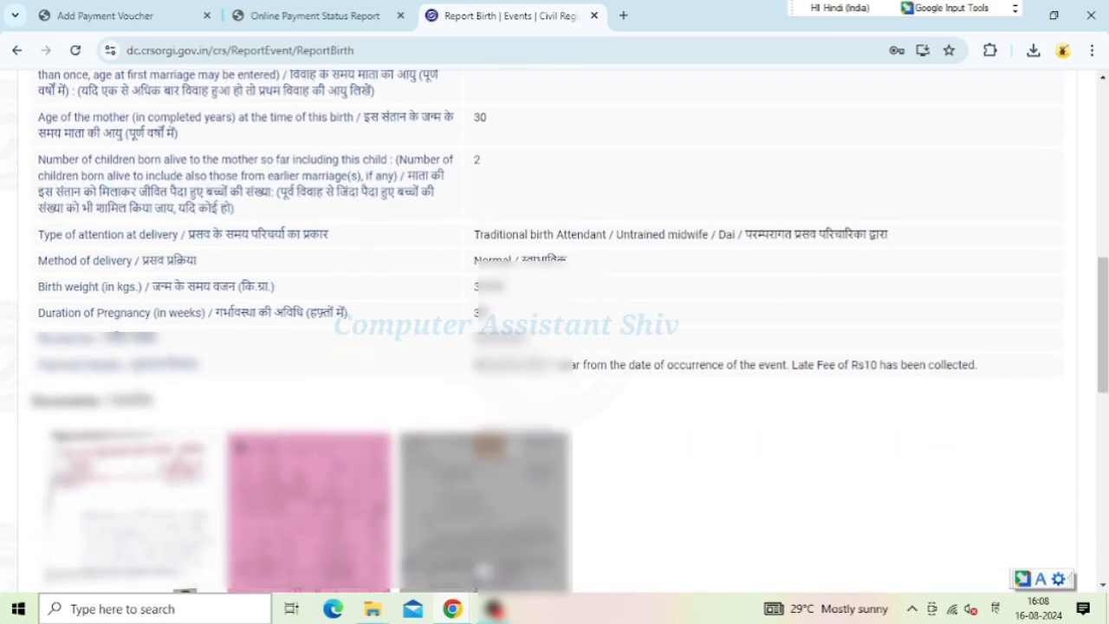
{"action": "scroll", "coordinate": [569, 333], "scroll_direction": "down", "scroll_amount": 1}
{"action": "scroll", "coordinate": [554, 329], "scroll_direction": "down", "scroll_amount": 3}
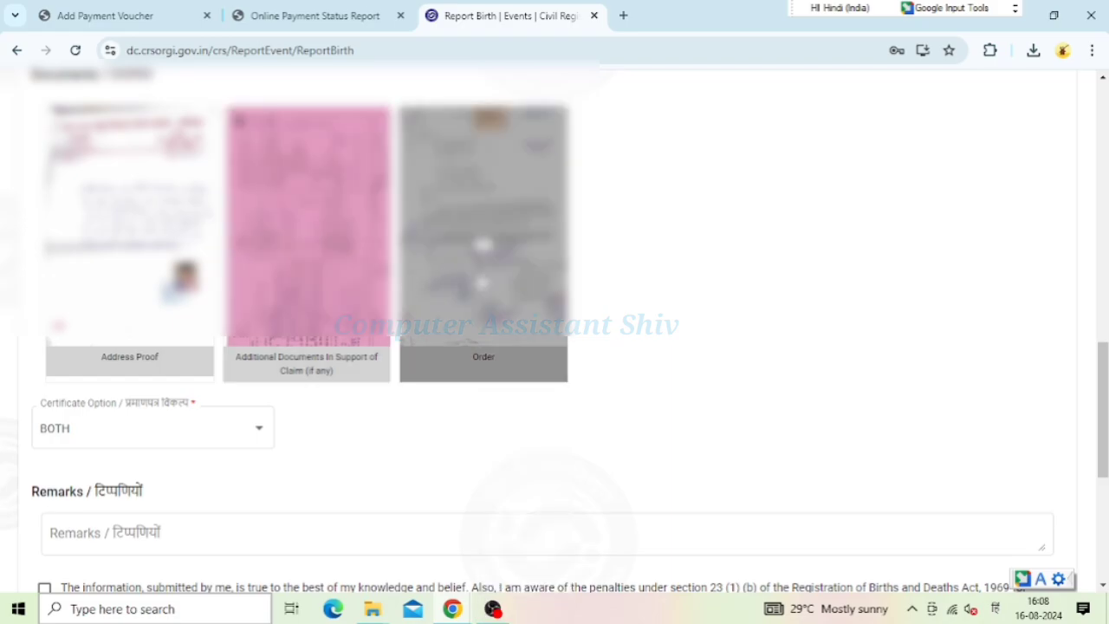
Keep BOTH as the certificate option, tick the truthfulness declaration and select the remarks box
{"action": "scroll", "coordinate": [154, 491], "scroll_direction": "down", "scroll_amount": 1}
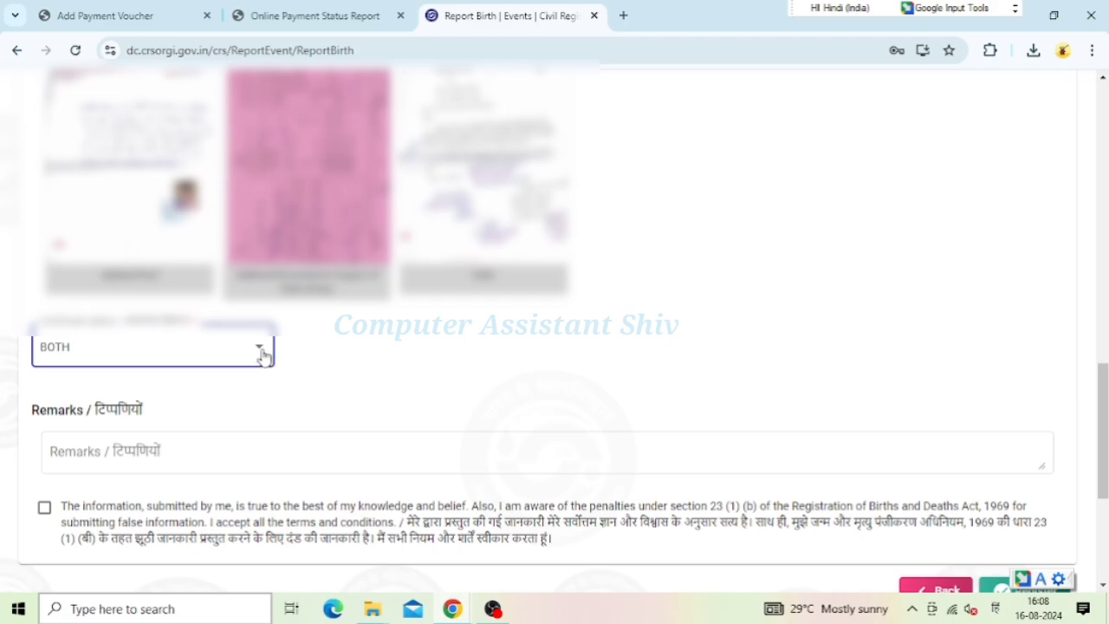
{"action": "left_click", "coordinate": [249, 355]}
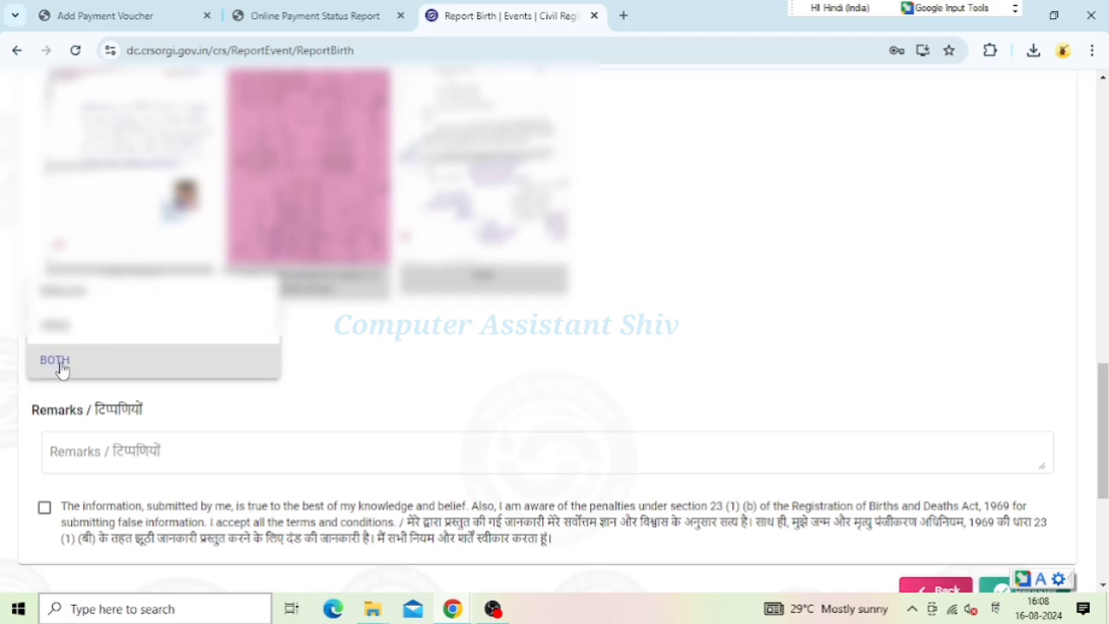
{"action": "left_click", "coordinate": [45, 511]}
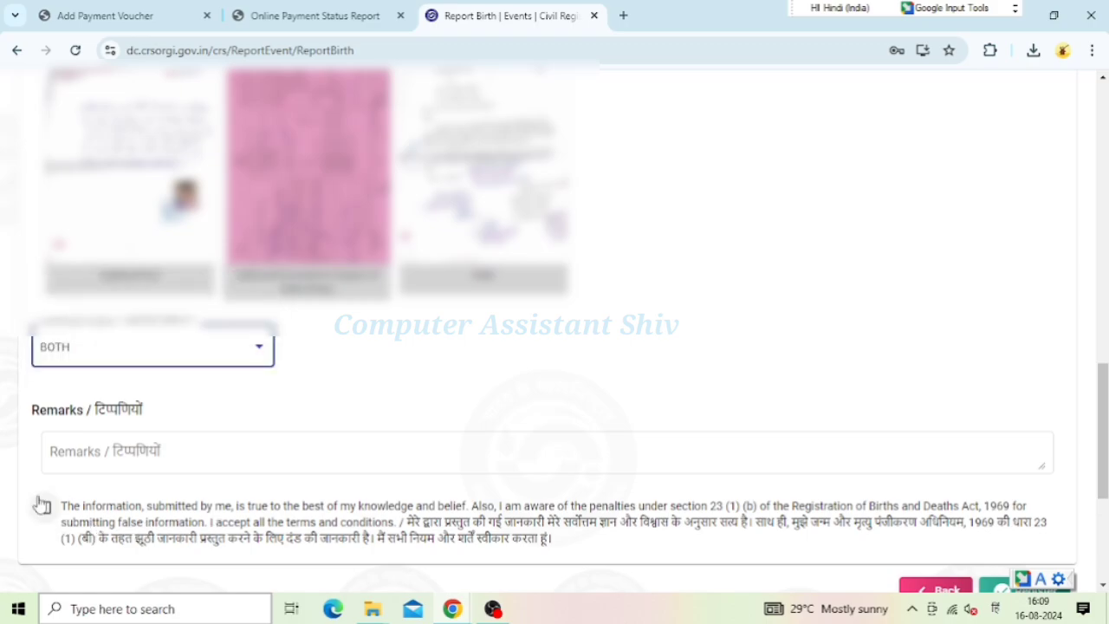
{"action": "left_click", "coordinate": [44, 509]}
{"action": "left_click", "coordinate": [180, 455]}
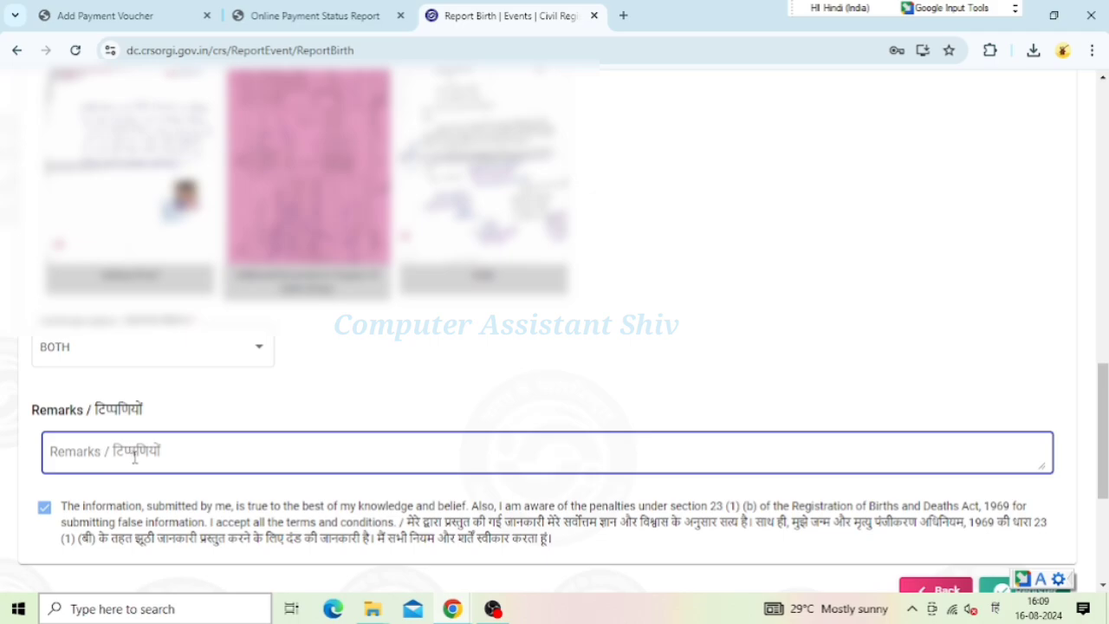
{"action": "scroll", "coordinate": [206, 457], "scroll_direction": "down", "scroll_amount": 1}
{"action": "left_click", "coordinate": [794, 468]}
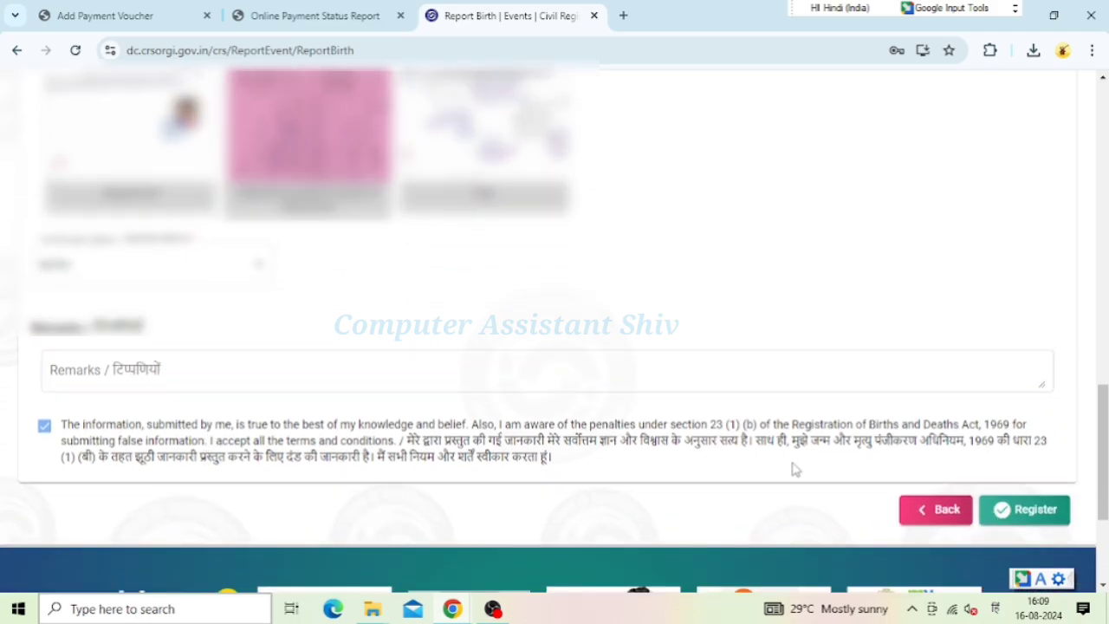
Register the birth report and approve it with the Scanned Signature option
{"action": "left_click", "coordinate": [1043, 515]}
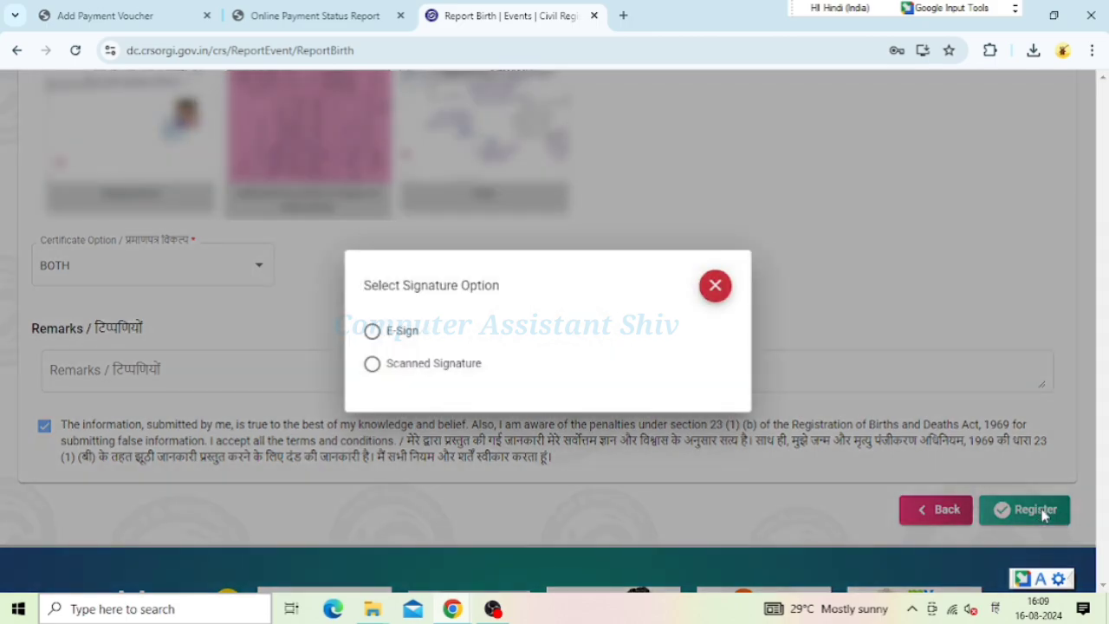
{"action": "left_click", "coordinate": [374, 373]}
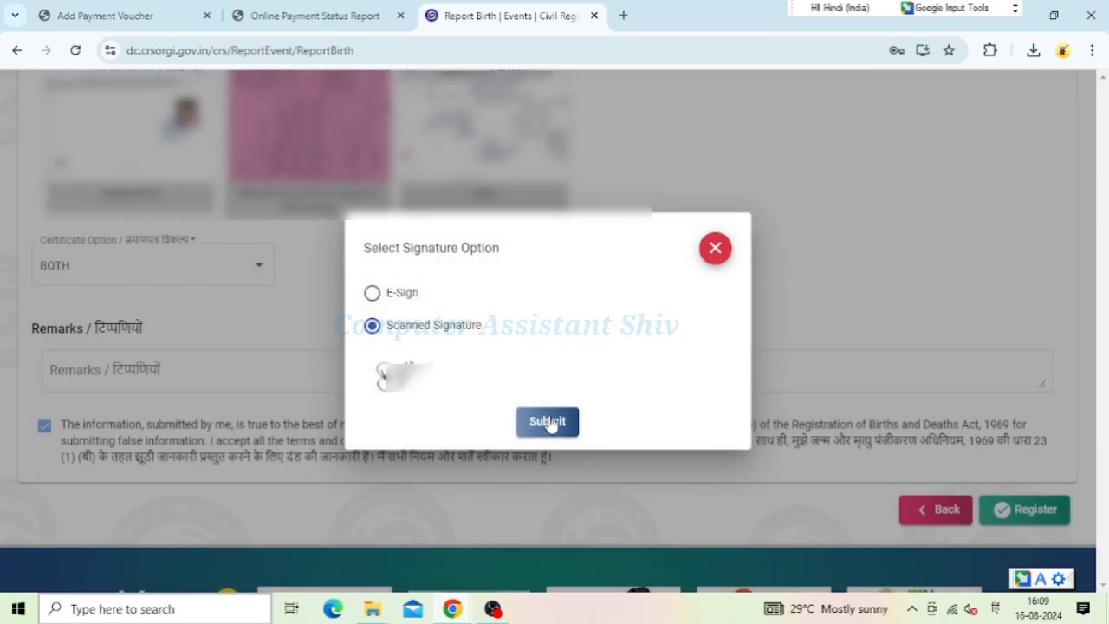
{"action": "left_click", "coordinate": [548, 421]}
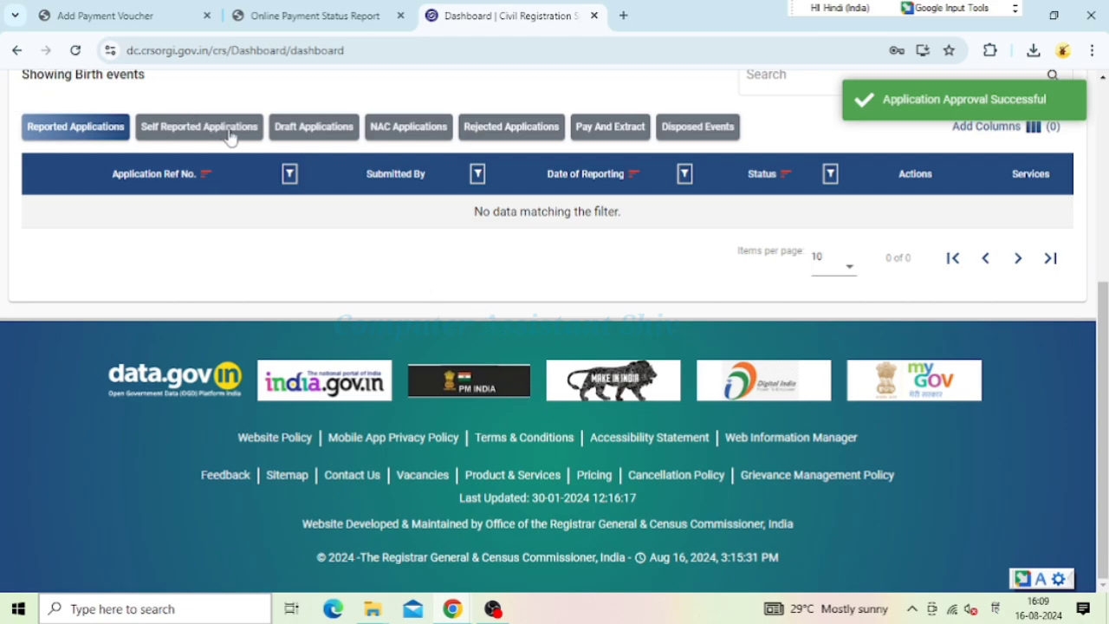
Filter applications to Within 7 Days and After one year, then list Self Reported Applications
{"action": "scroll", "coordinate": [227, 201], "scroll_direction": "up", "scroll_amount": 2}
{"action": "scroll", "coordinate": [227, 201], "scroll_direction": "up", "scroll_amount": 1}
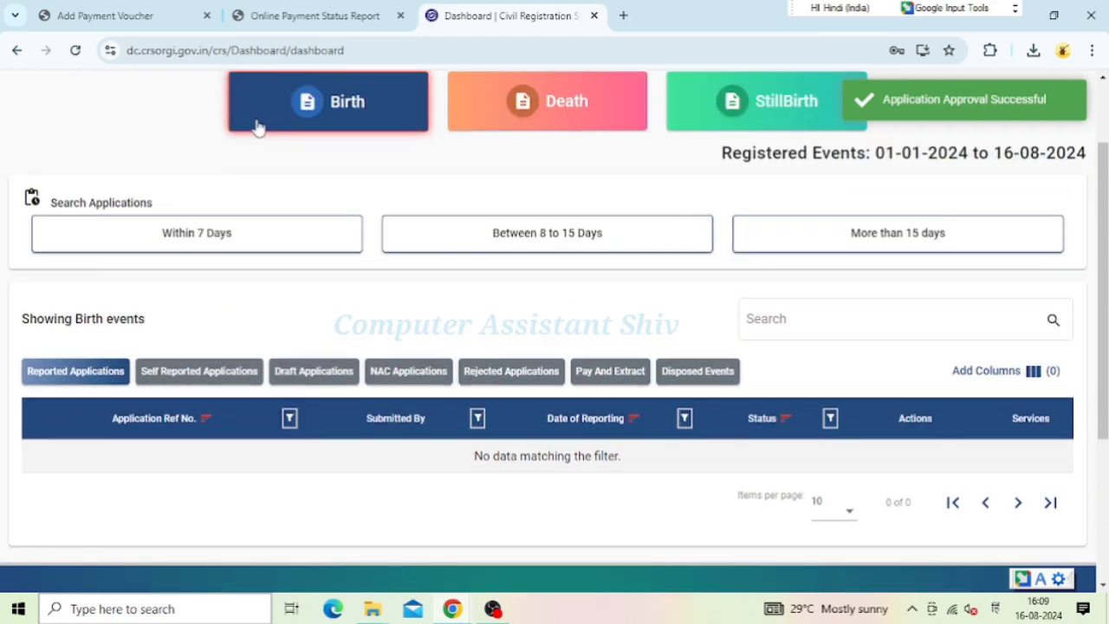
{"action": "left_click", "coordinate": [309, 239]}
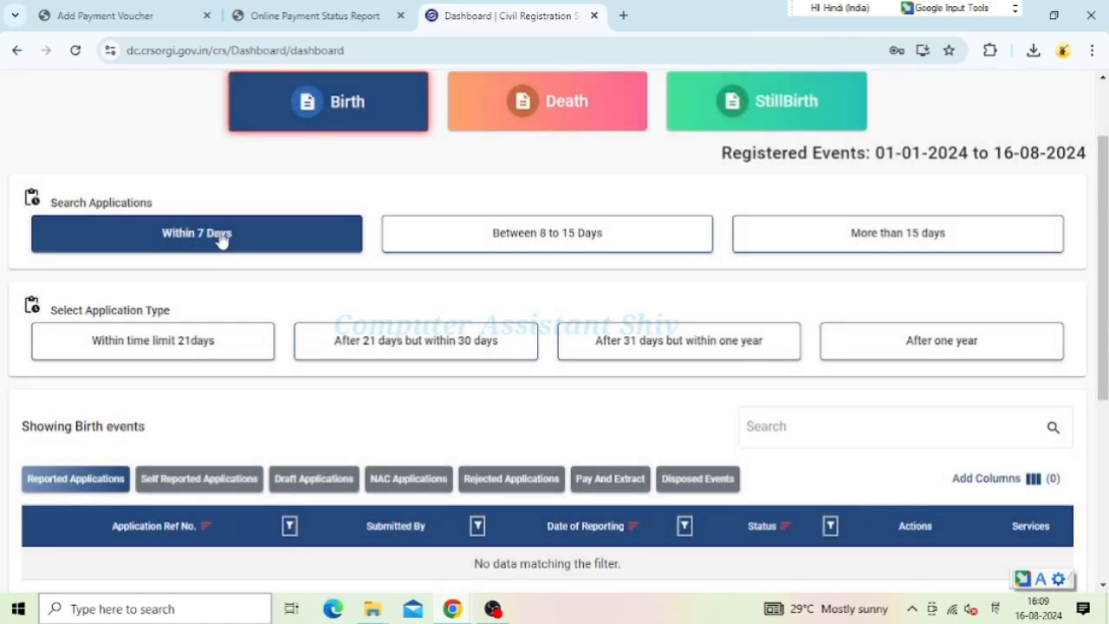
{"action": "left_click", "coordinate": [924, 349]}
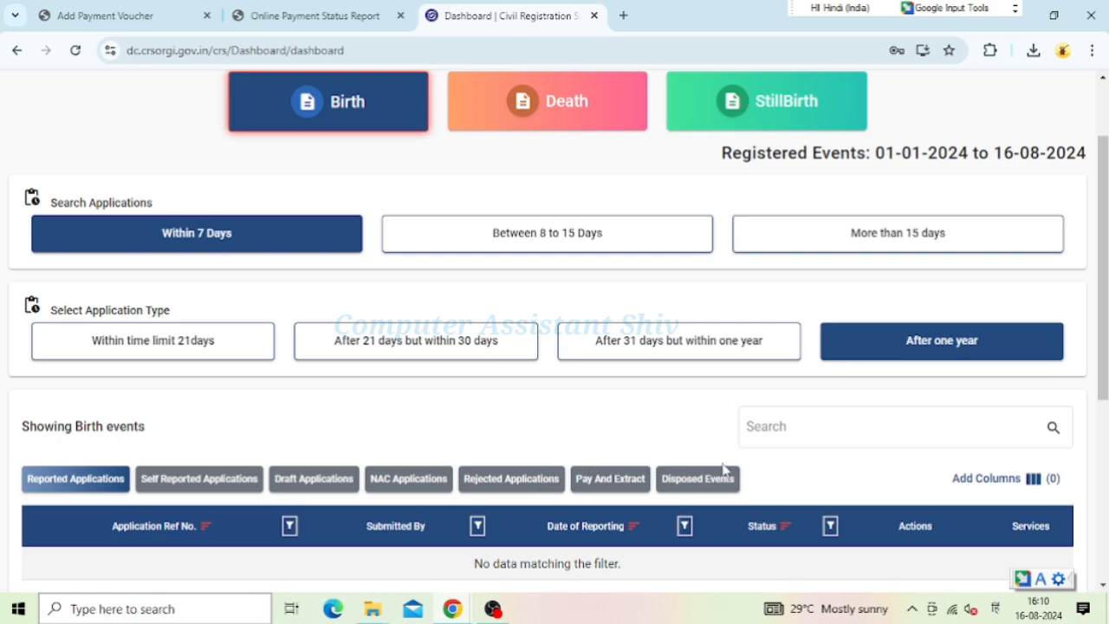
{"action": "scroll", "coordinate": [698, 481], "scroll_direction": "down", "scroll_amount": 1}
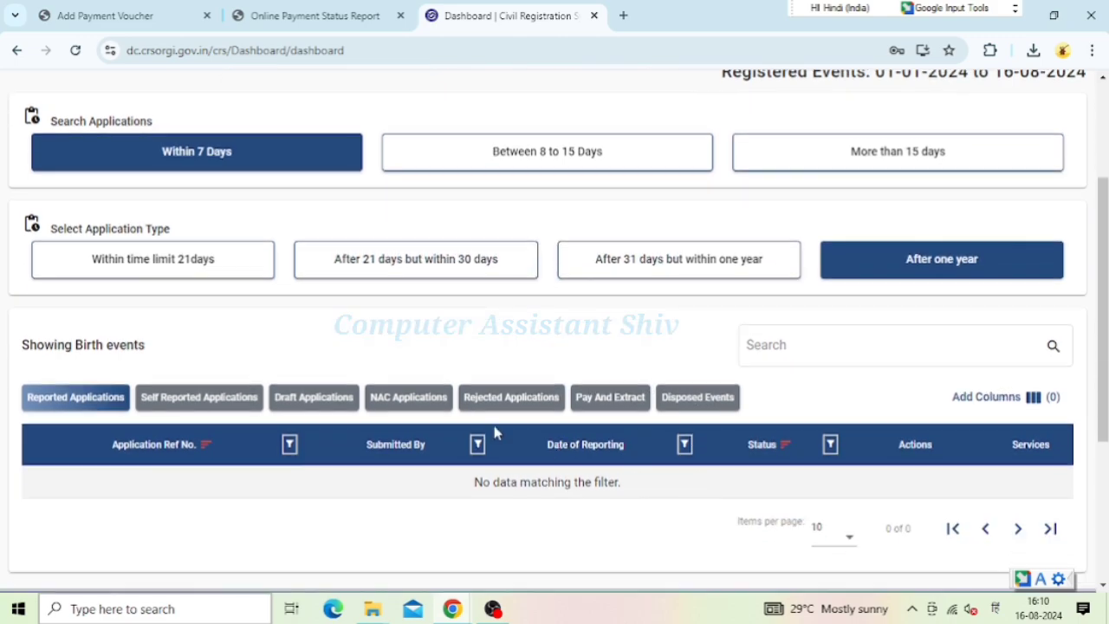
{"action": "left_click", "coordinate": [204, 398]}
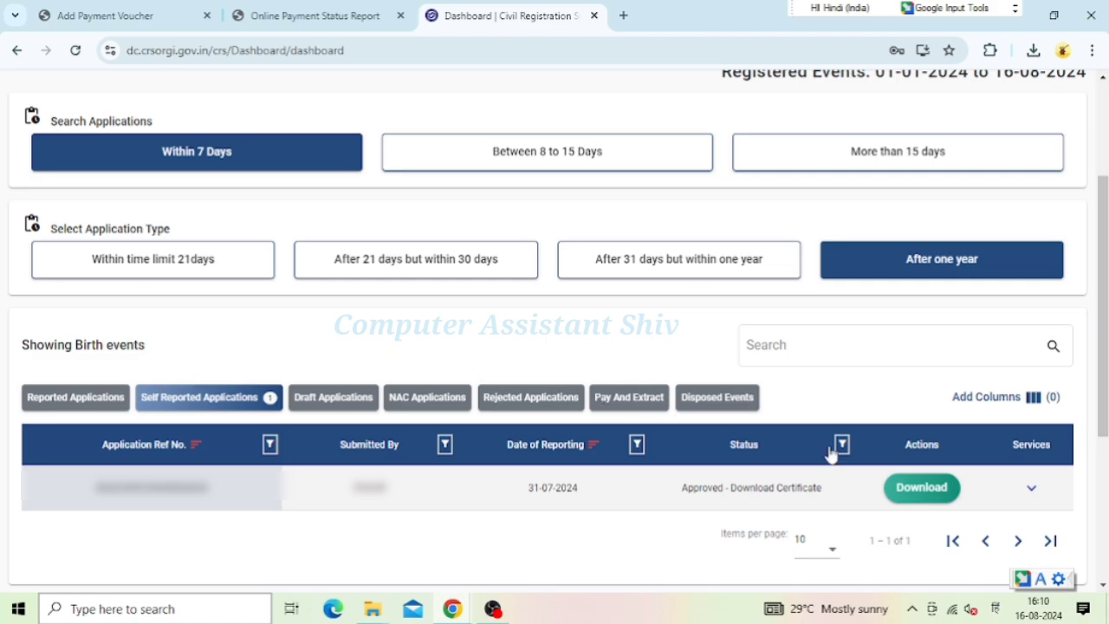
Preview the approved birth certificate down to its QR code and signature, then download it
{"action": "left_click", "coordinate": [922, 488]}
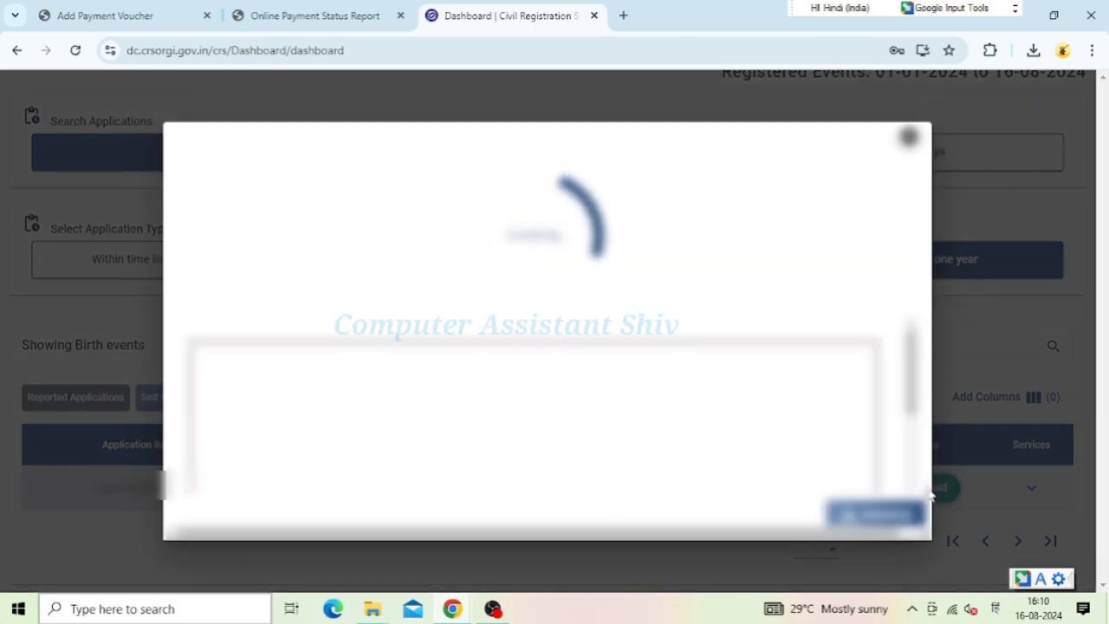
{"action": "scroll", "coordinate": [718, 344], "scroll_direction": "down", "scroll_amount": 2}
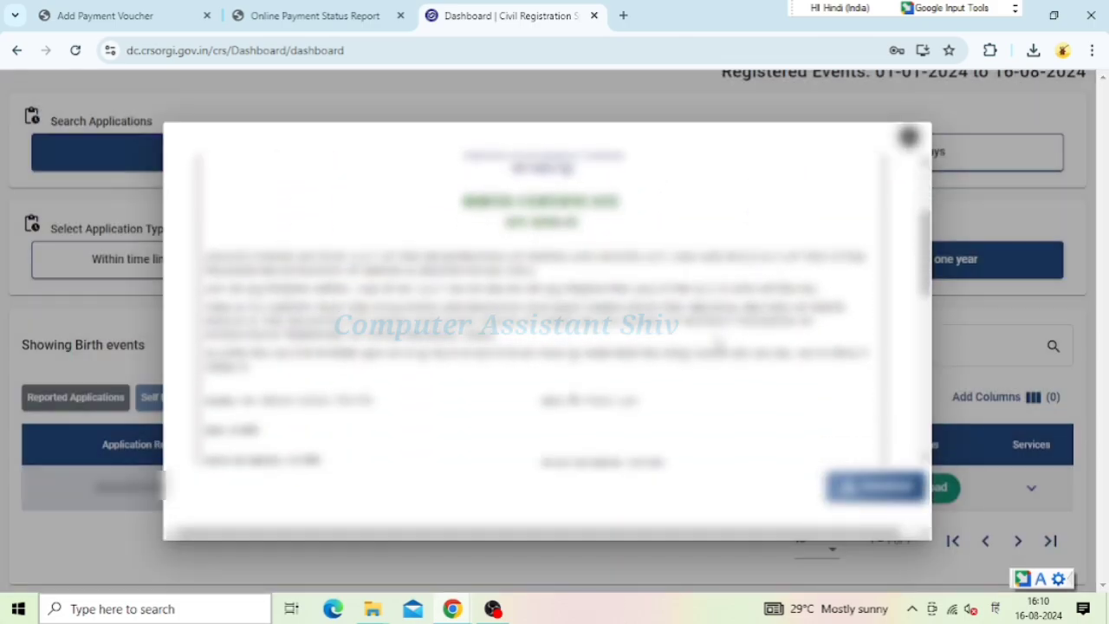
{"action": "scroll", "coordinate": [718, 344], "scroll_direction": "down", "scroll_amount": 2}
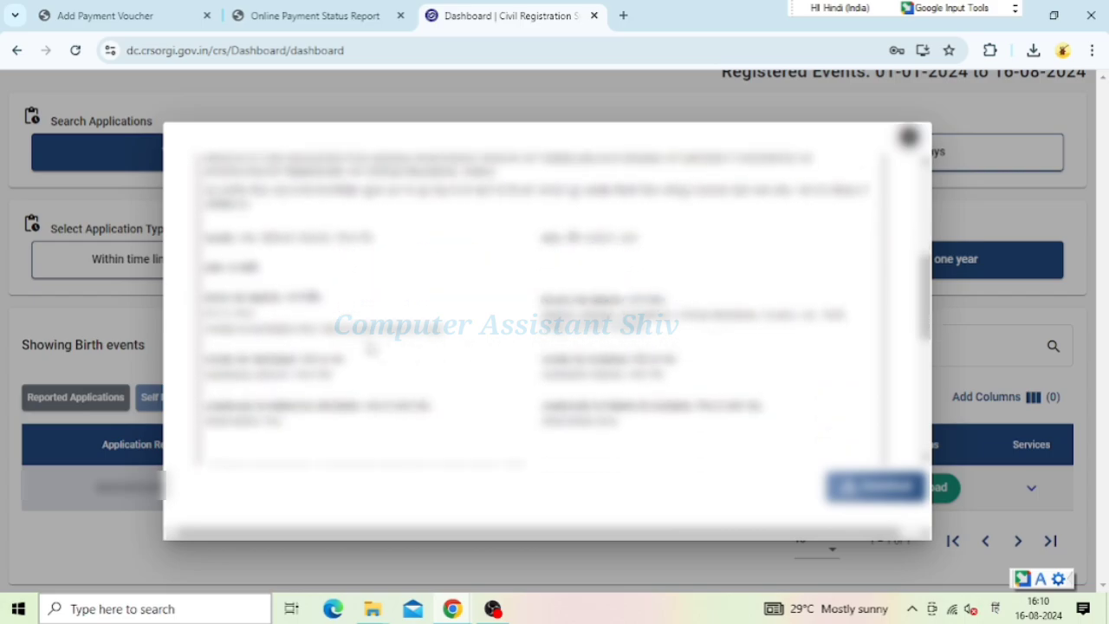
{"action": "scroll", "coordinate": [639, 362], "scroll_direction": "down", "scroll_amount": 1}
{"action": "scroll", "coordinate": [638, 361], "scroll_direction": "down", "scroll_amount": 1}
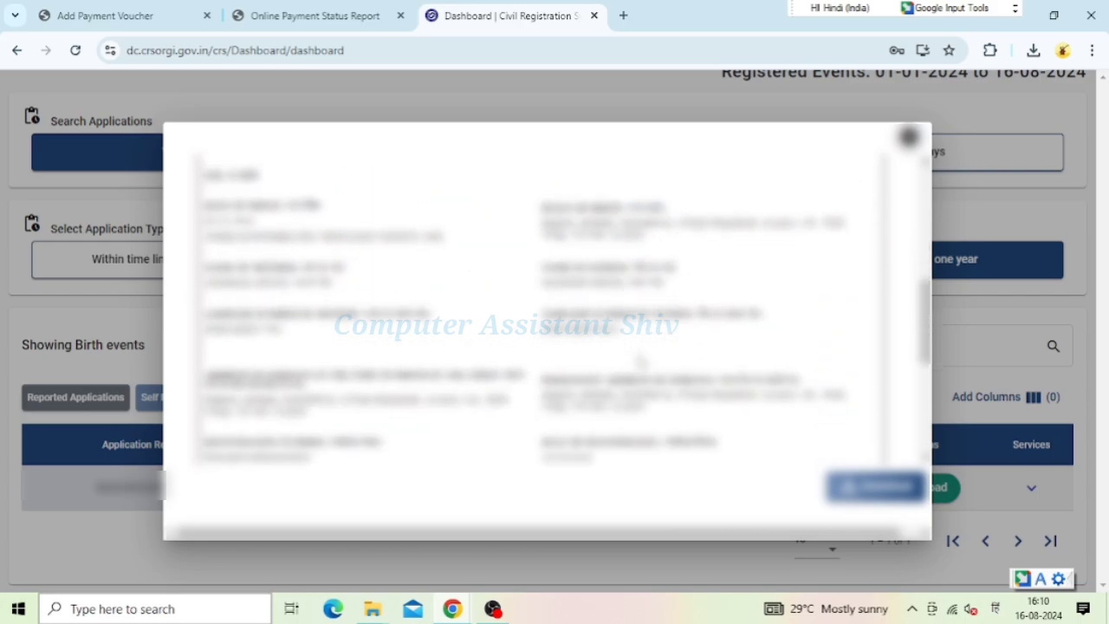
{"action": "scroll", "coordinate": [640, 360], "scroll_direction": "down", "scroll_amount": 2}
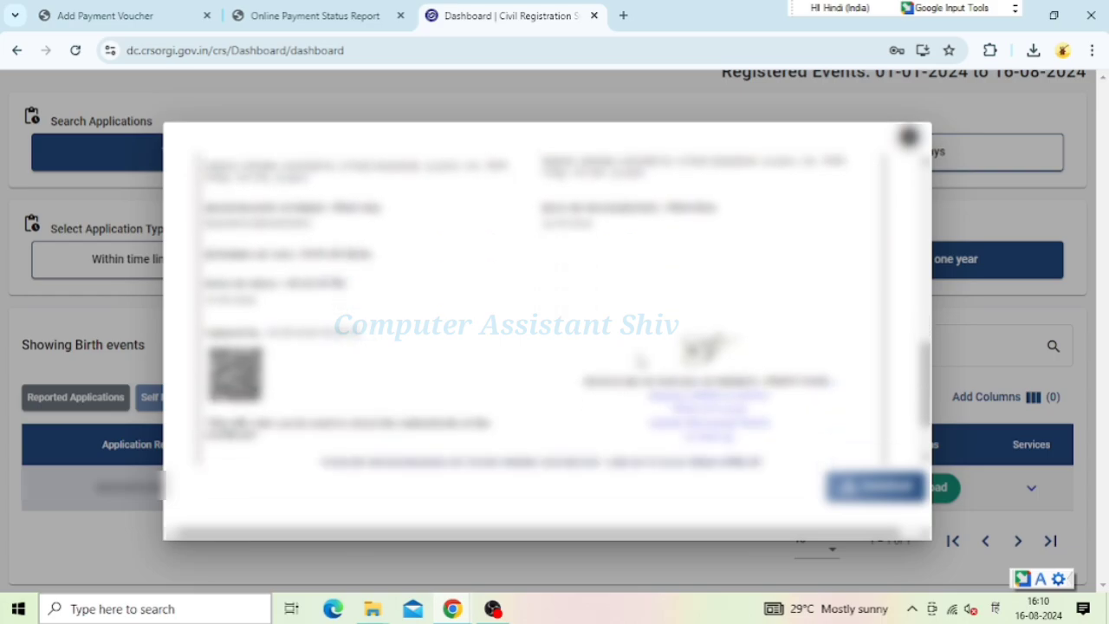
{"action": "scroll", "coordinate": [641, 361], "scroll_direction": "down", "scroll_amount": 1}
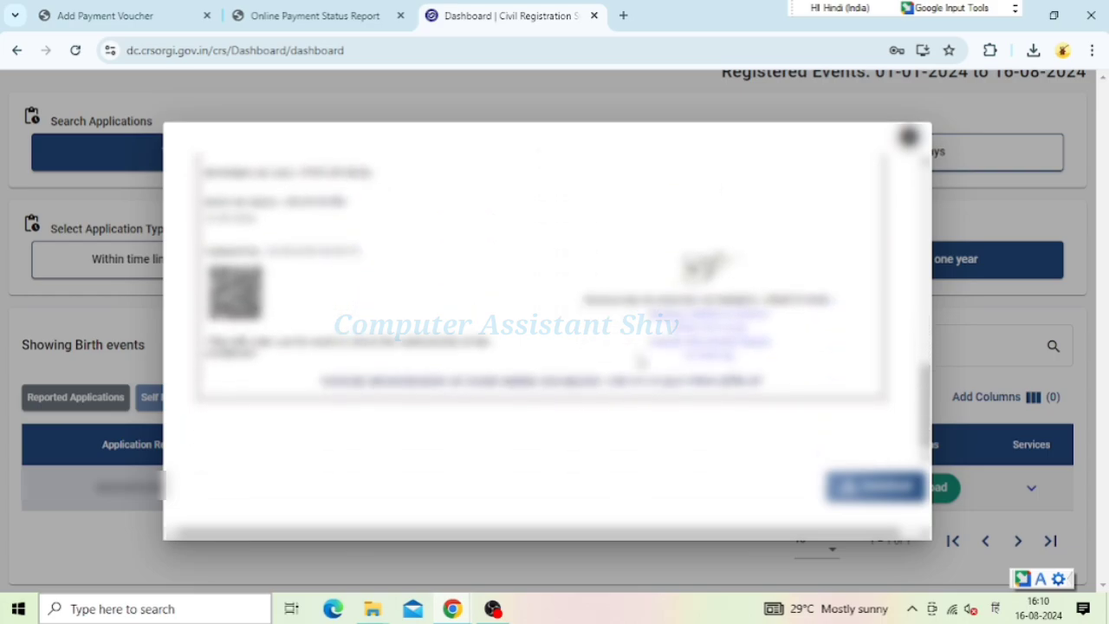
{"action": "left_click", "coordinate": [877, 490]}
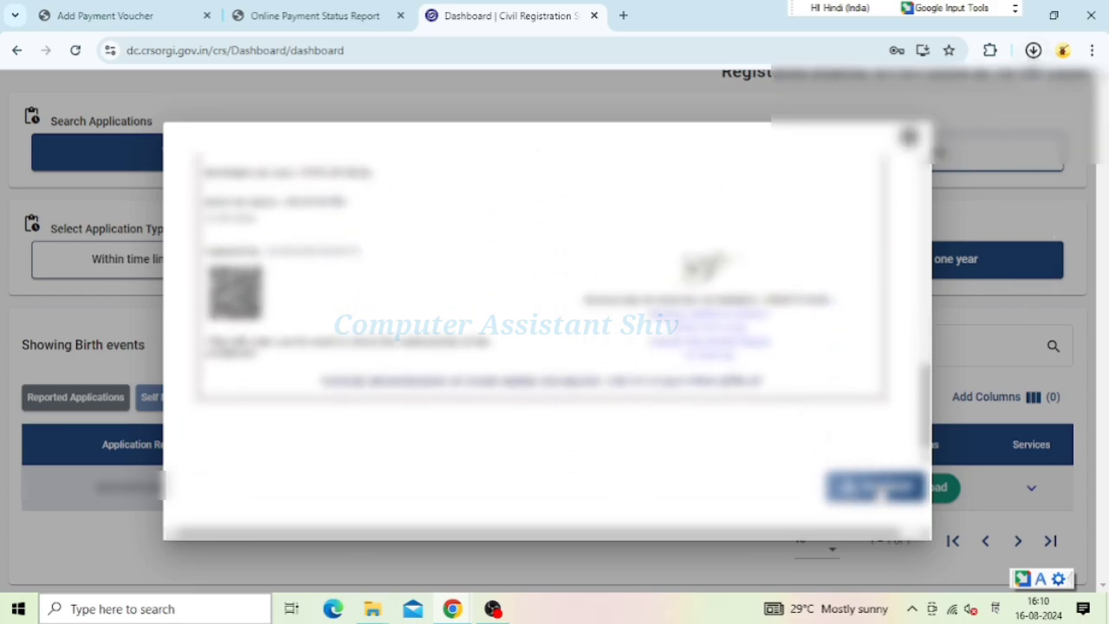
Open the downloaded certificate PDF and print it using Save as PDF
{"action": "left_click", "coordinate": [862, 96]}
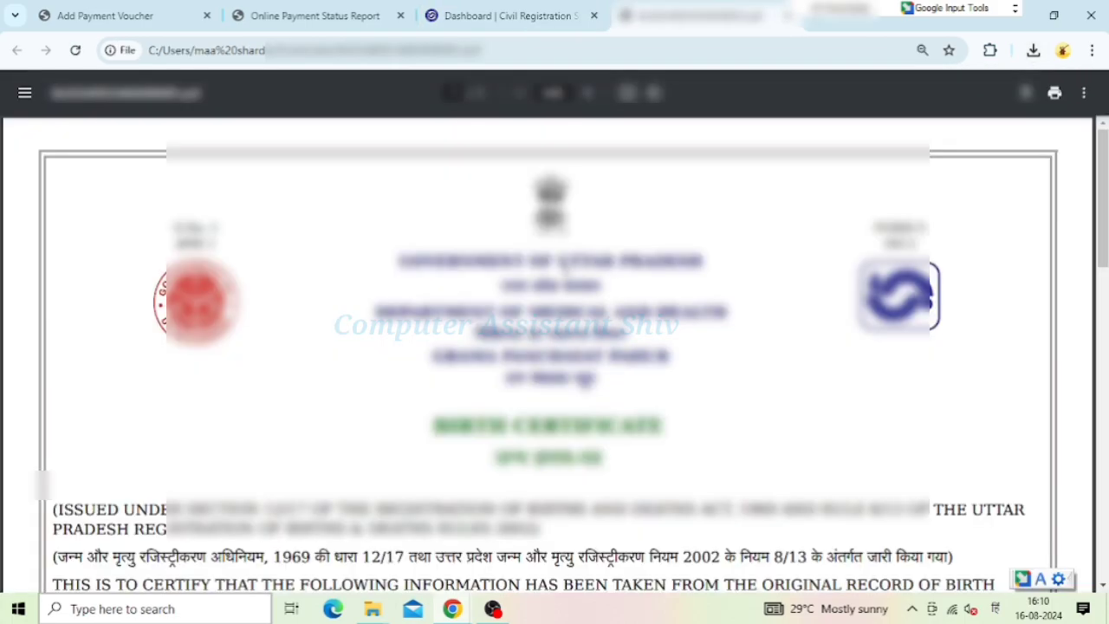
{"action": "key", "text": "ctrl+p"}
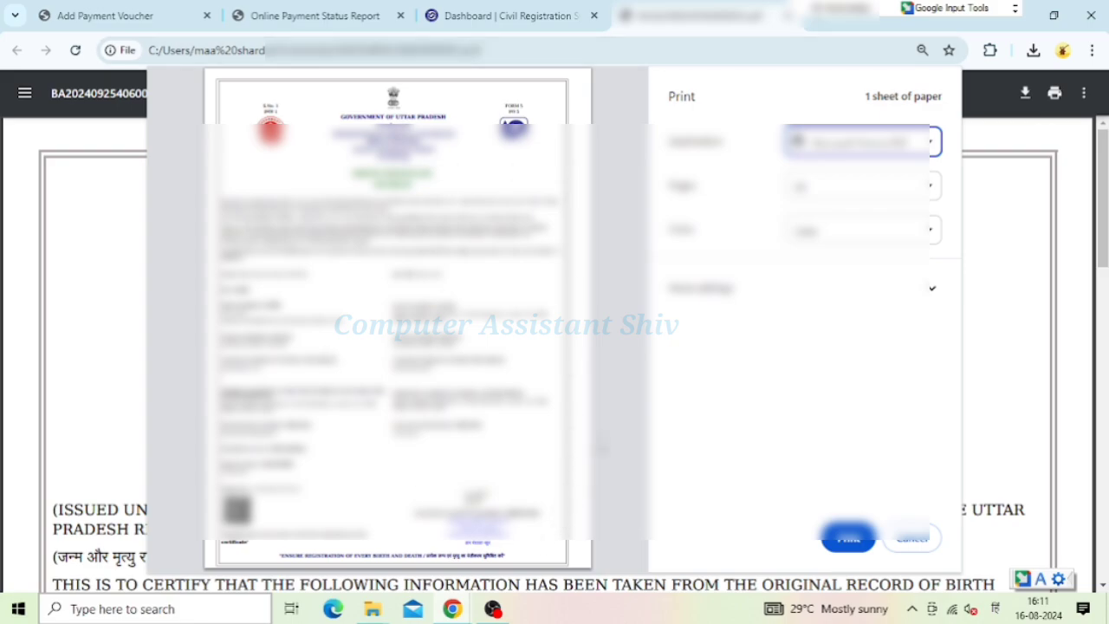
{"action": "left_click", "coordinate": [849, 537]}
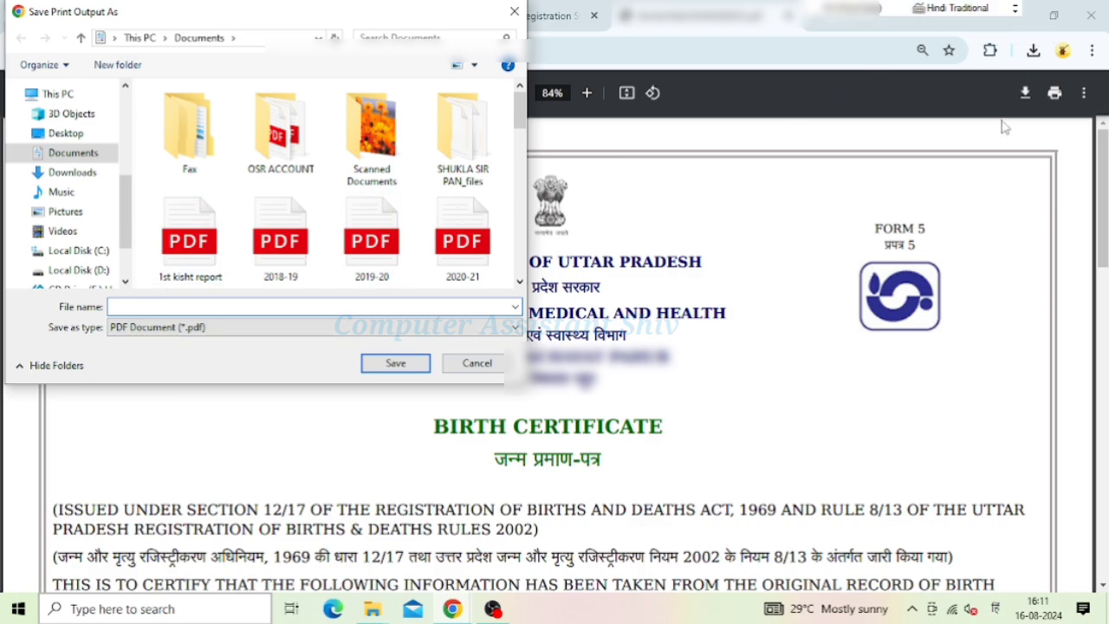
Switch input to Google Input Tools and enter the applicant's name as the file name
{"action": "left_click", "coordinate": [953, 9]}
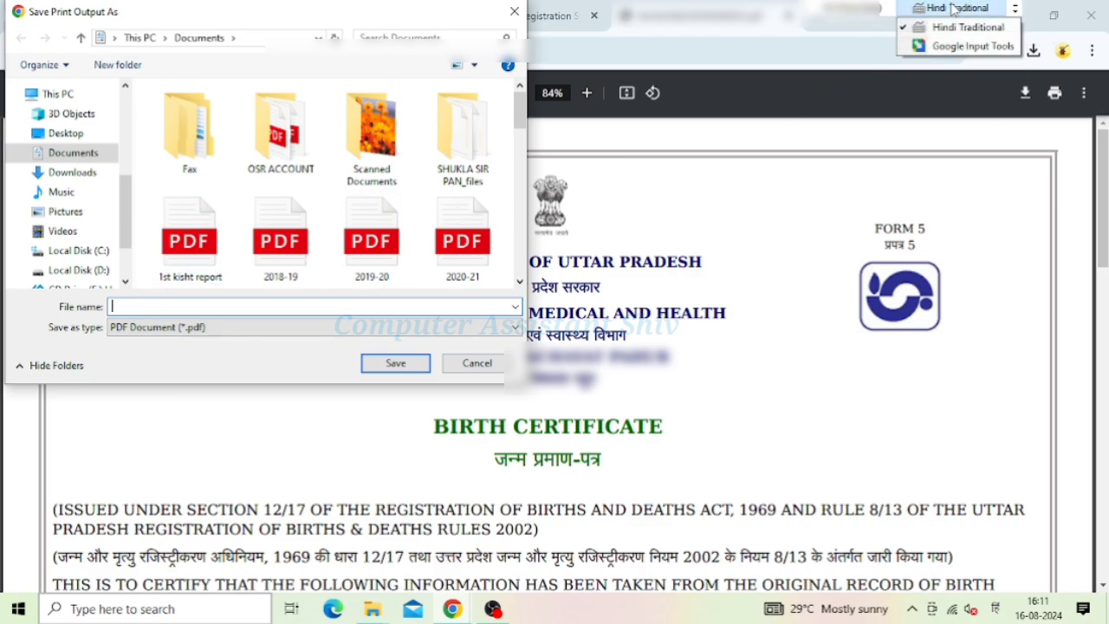
{"action": "left_click", "coordinate": [959, 46]}
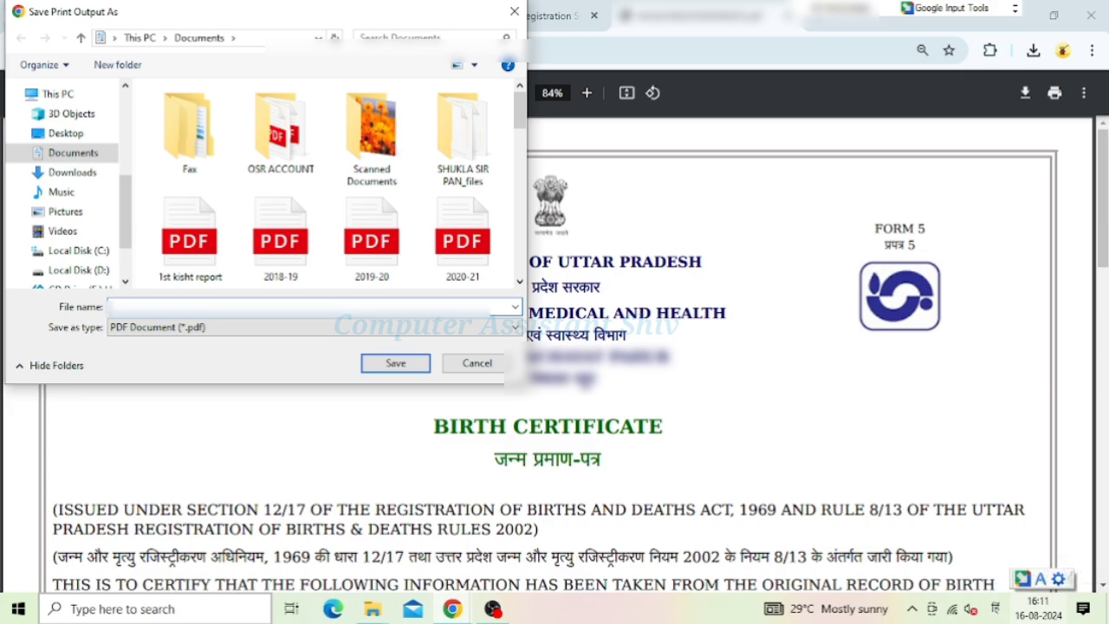
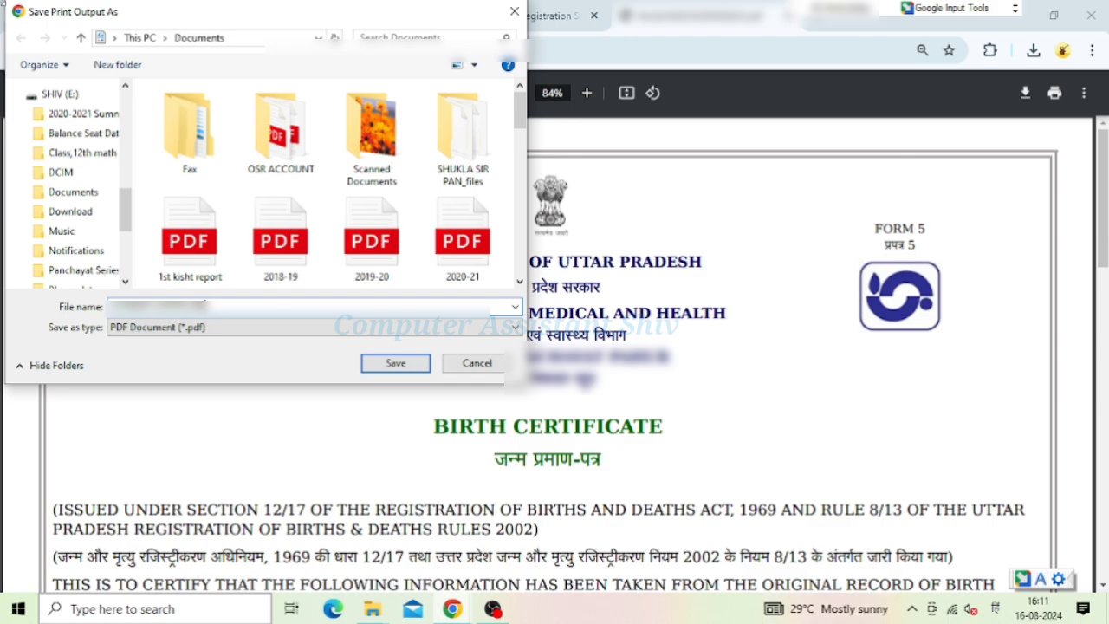
Choose the main Documents folder under Quick access as the save location
{"action": "scroll", "coordinate": [110, 144], "scroll_direction": "down", "scroll_amount": 1}
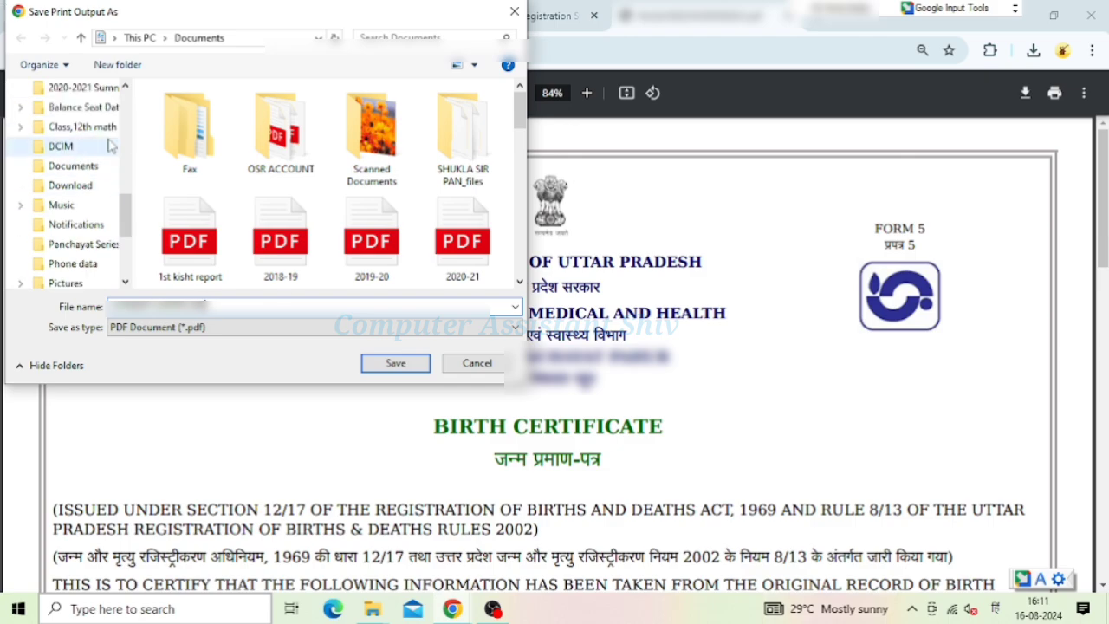
{"action": "left_click", "coordinate": [64, 172]}
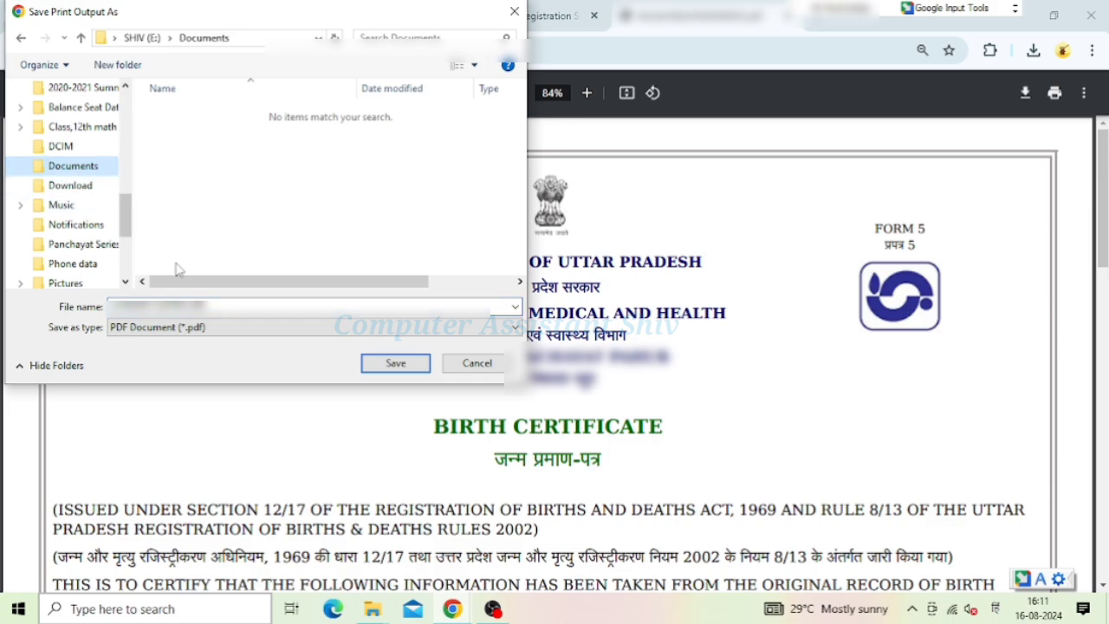
{"action": "scroll", "coordinate": [83, 178], "scroll_direction": "up", "scroll_amount": 1}
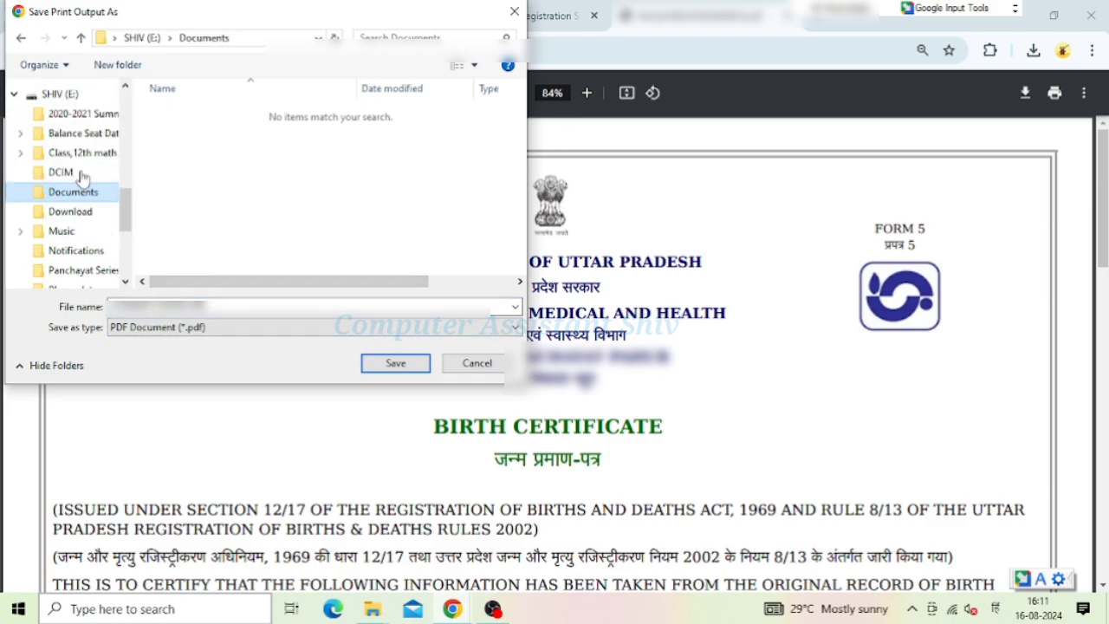
{"action": "scroll", "coordinate": [82, 178], "scroll_direction": "up", "scroll_amount": 1}
{"action": "scroll", "coordinate": [82, 178], "scroll_direction": "down", "scroll_amount": 3}
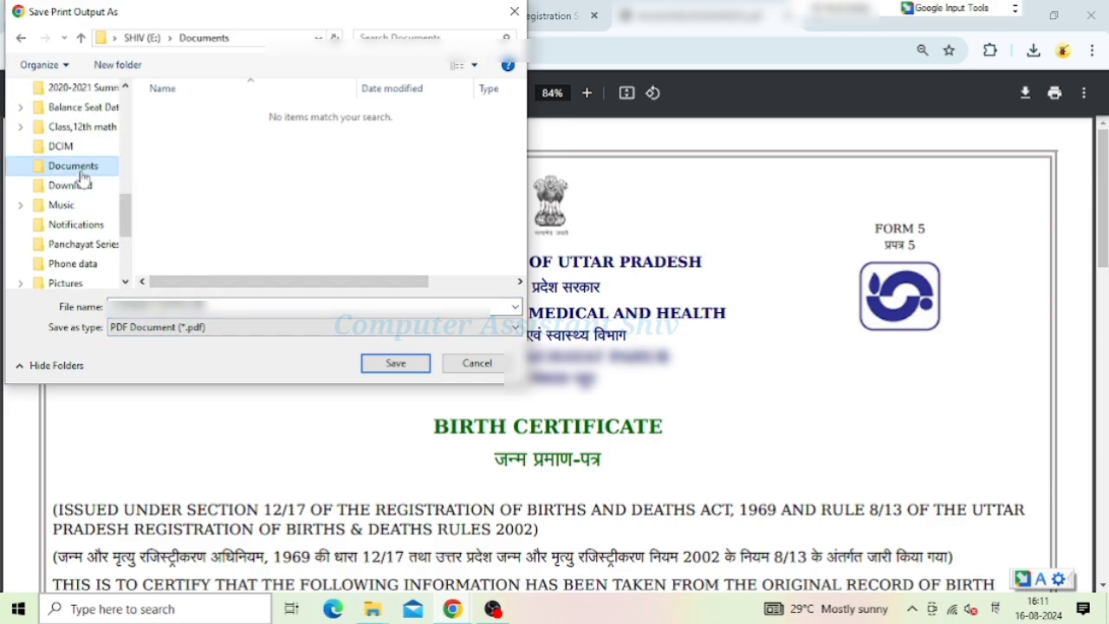
{"action": "scroll", "coordinate": [82, 177], "scroll_direction": "down", "scroll_amount": 2}
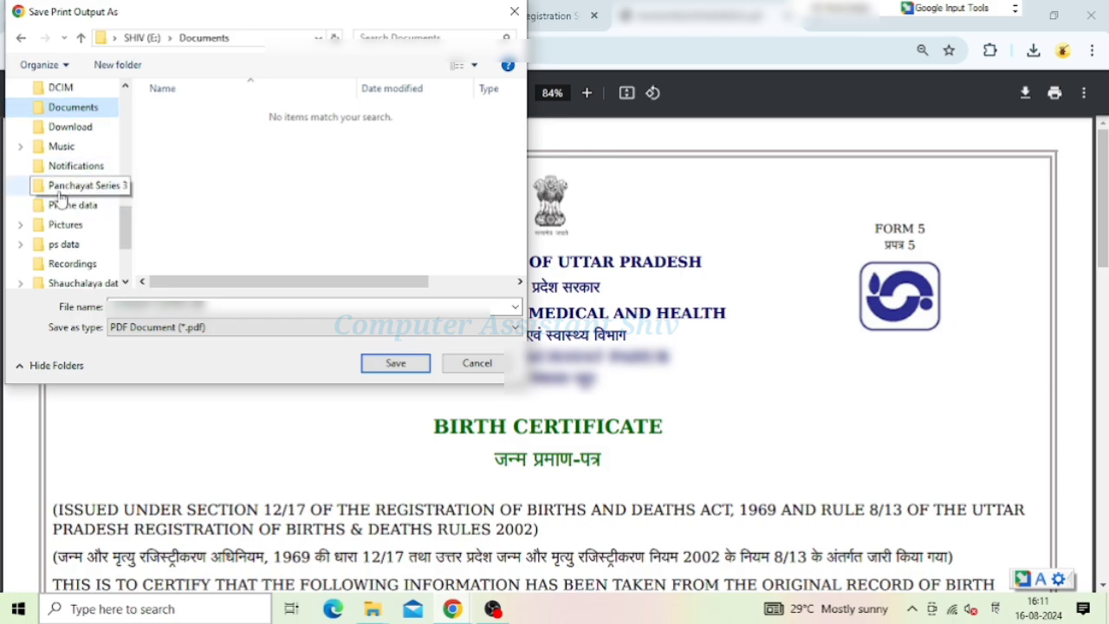
{"action": "scroll", "coordinate": [69, 186], "scroll_direction": "up", "scroll_amount": 1}
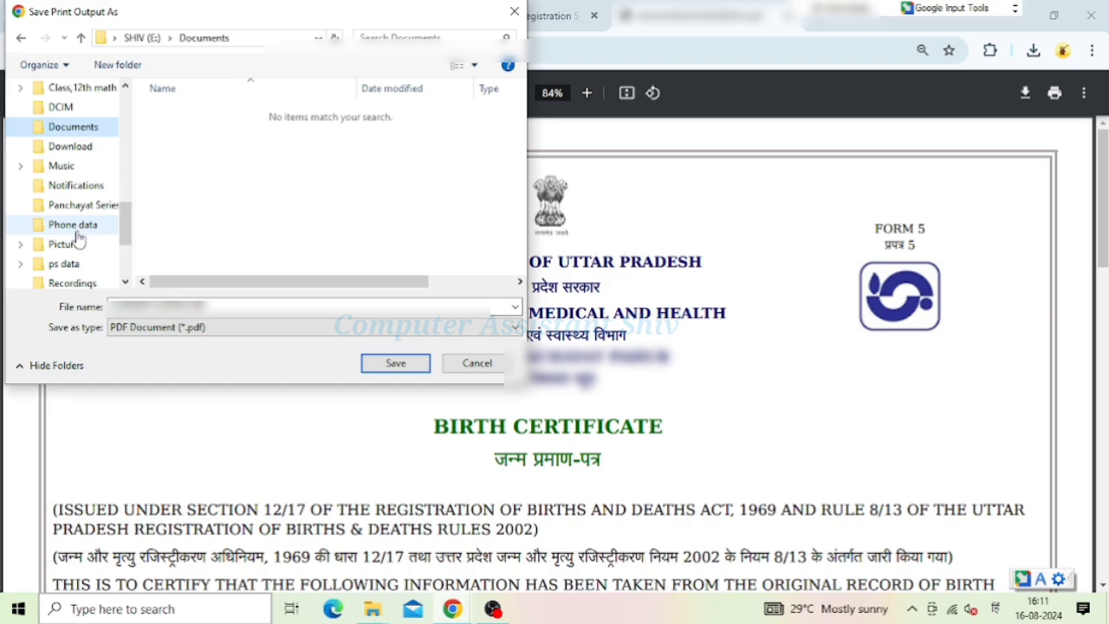
{"action": "scroll", "coordinate": [77, 239], "scroll_direction": "down", "scroll_amount": 5}
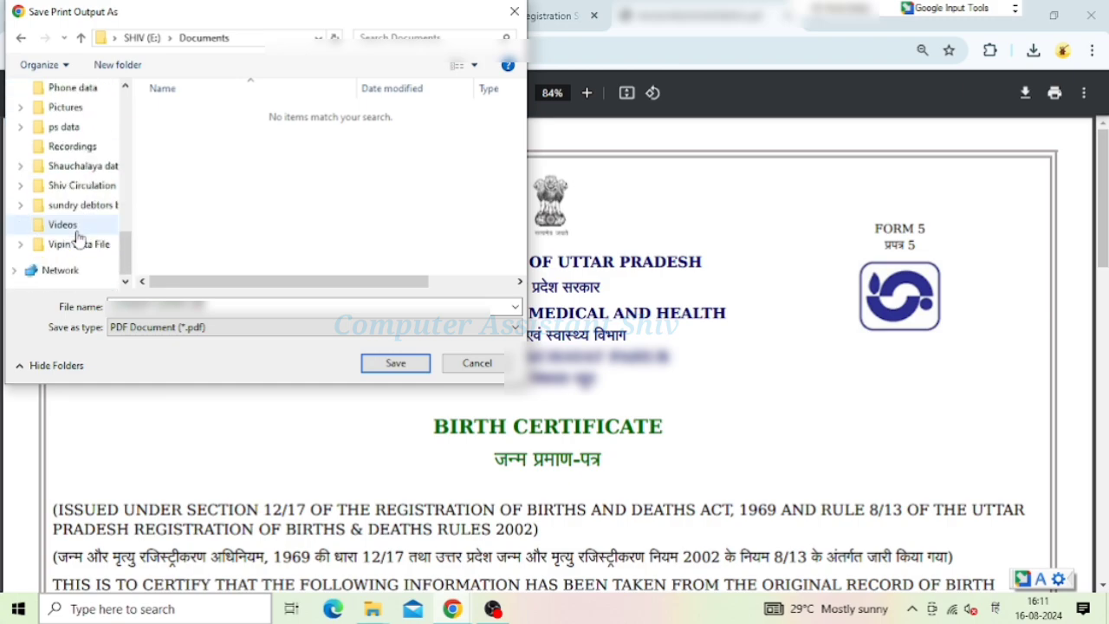
{"action": "scroll", "coordinate": [77, 238], "scroll_direction": "up", "scroll_amount": 10}
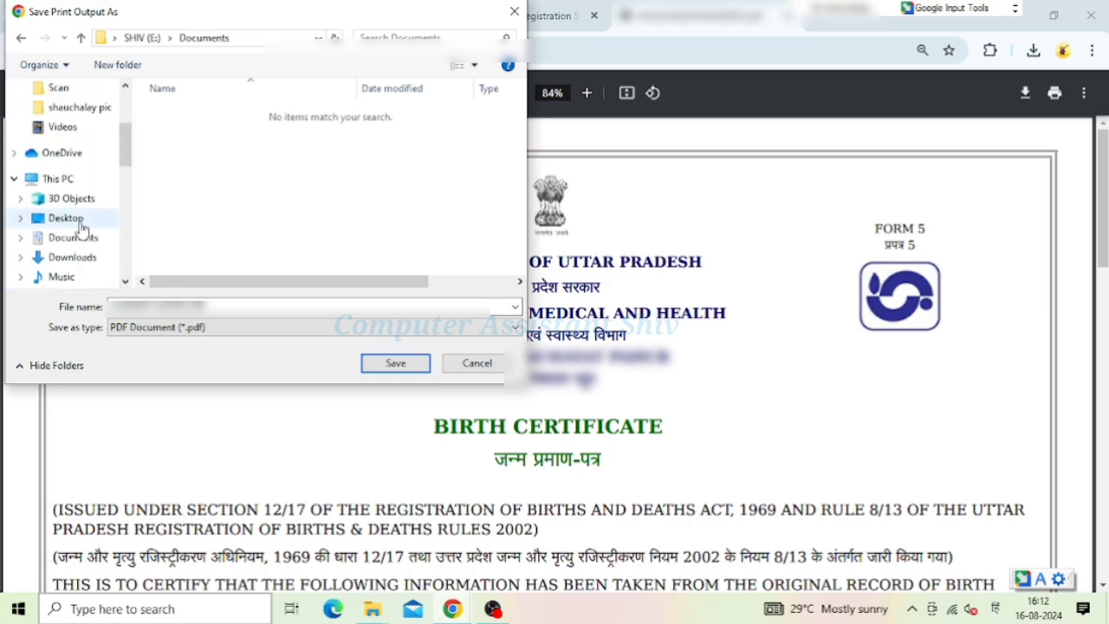
{"action": "scroll", "coordinate": [87, 216], "scroll_direction": "up", "scroll_amount": 2}
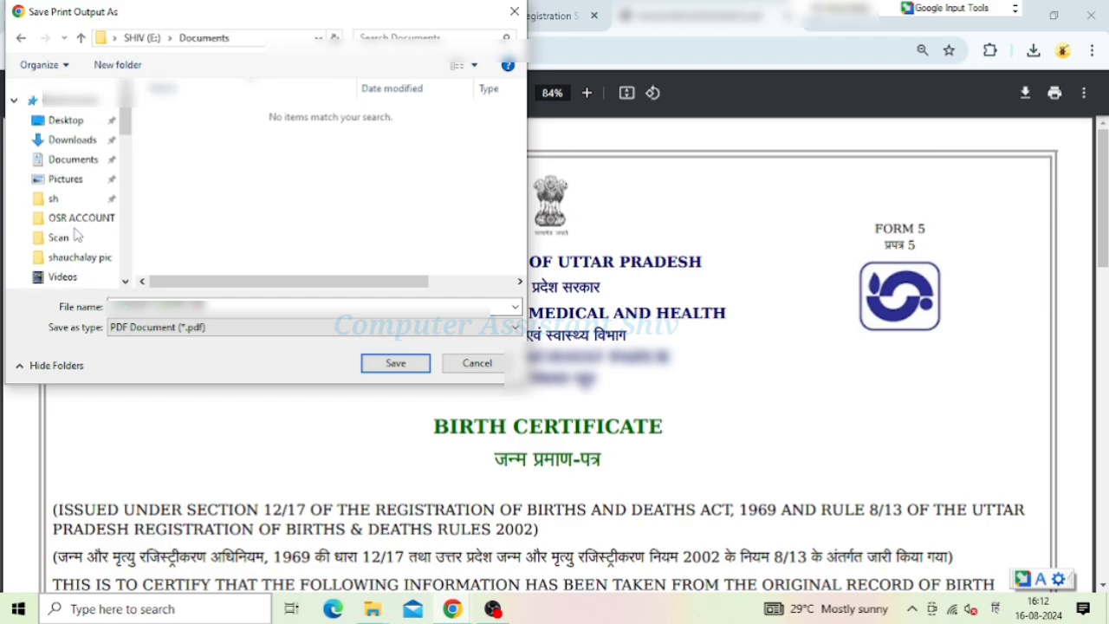
{"action": "left_click", "coordinate": [92, 161]}
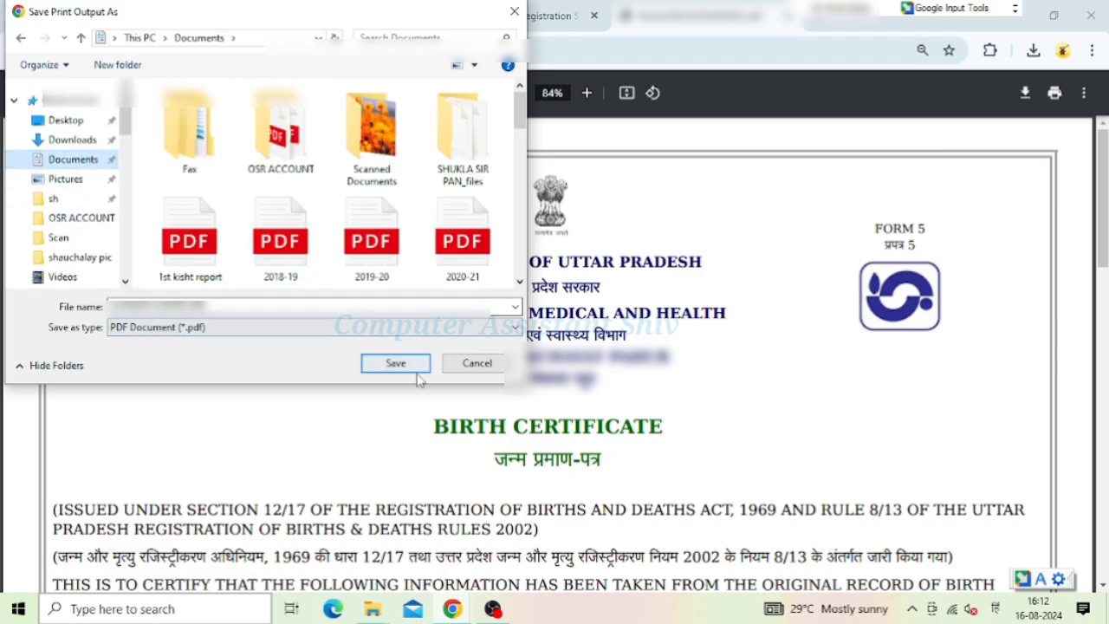
Save the certificate PDF and scroll through the saved copy
{"action": "left_click", "coordinate": [397, 364]}
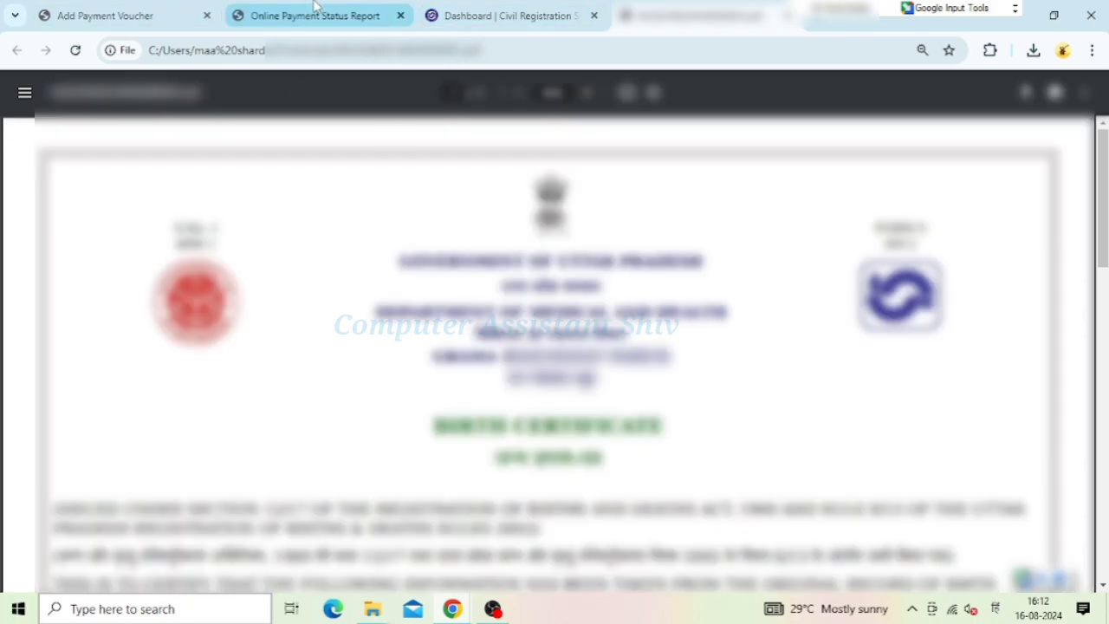
{"action": "scroll", "coordinate": [554, 346], "scroll_direction": "down", "scroll_amount": 10}
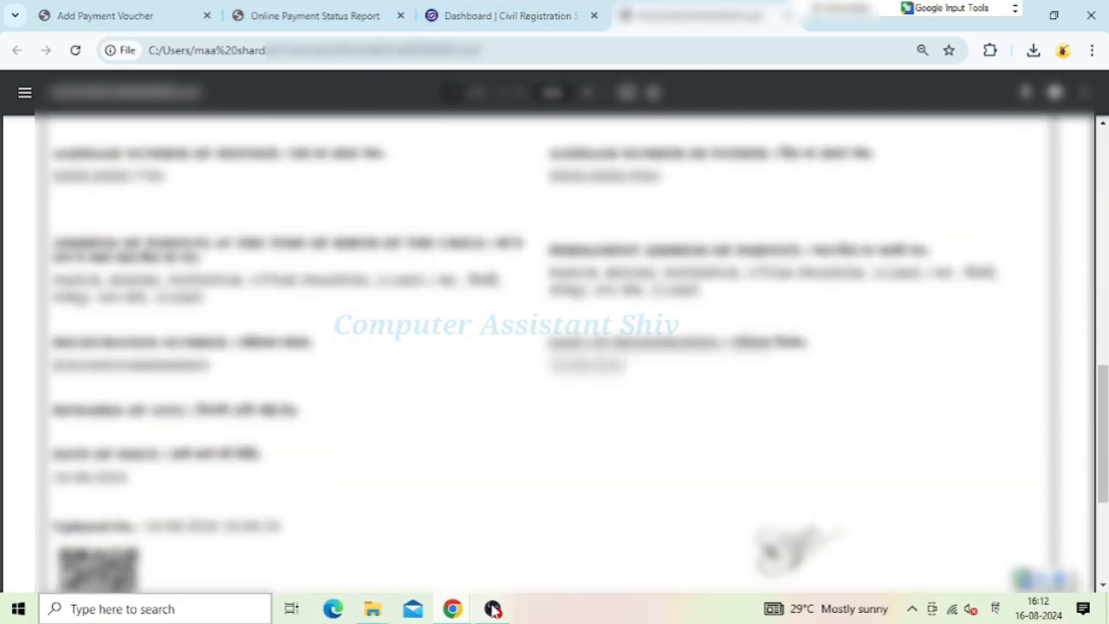
{"action": "scroll", "coordinate": [540, 502], "scroll_direction": "up", "scroll_amount": 10}
{"action": "scroll", "coordinate": [572, 321], "scroll_direction": "up", "scroll_amount": 4}
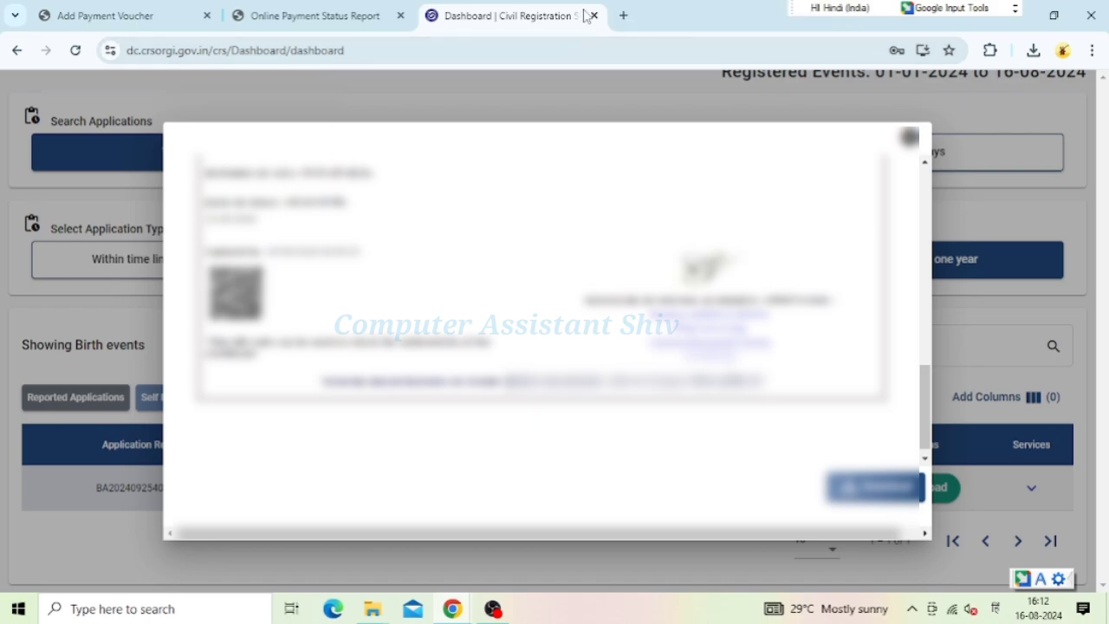
Close the birth certificate preview and scroll back to the top of the page
{"action": "left_click", "coordinate": [909, 139]}
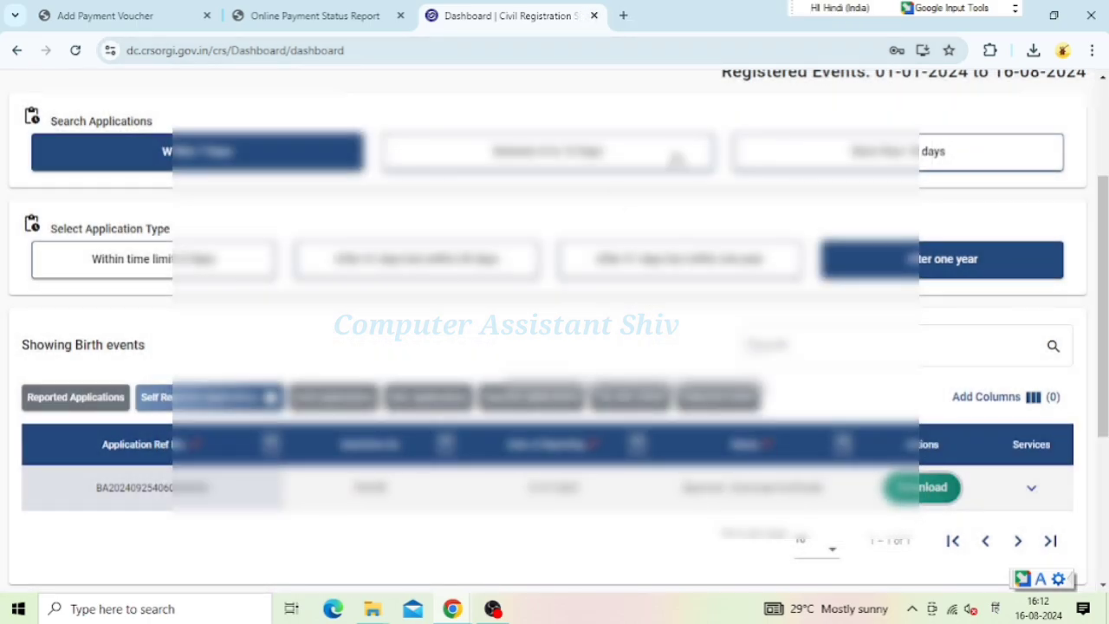
{"action": "scroll", "coordinate": [594, 168], "scroll_direction": "up", "scroll_amount": 3}
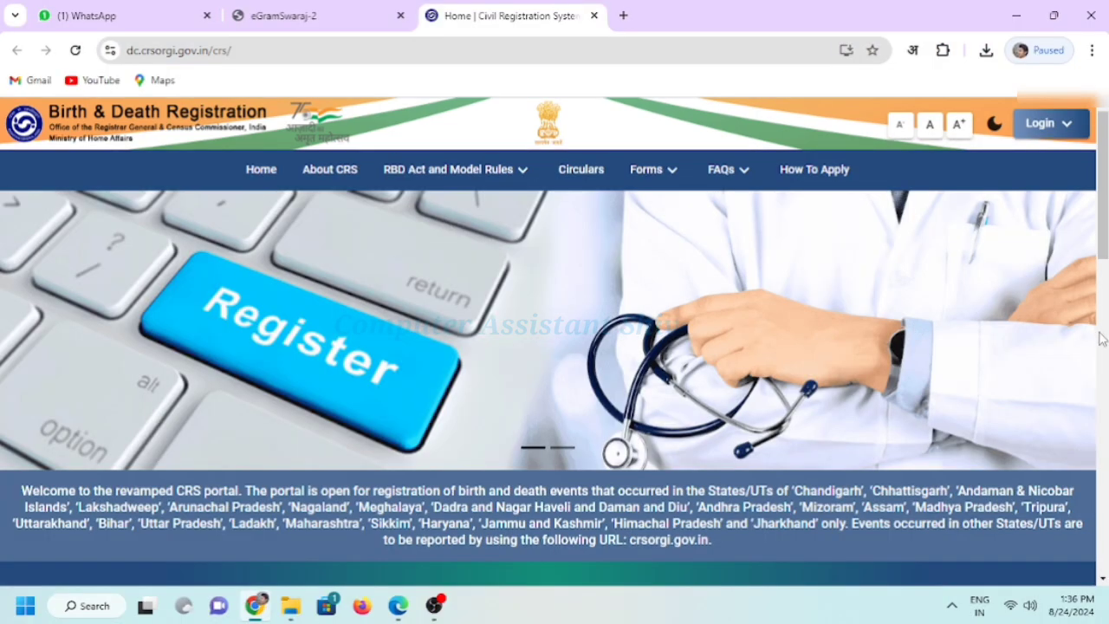
{"action": "scroll", "coordinate": [1027, 339], "scroll_direction": "down", "scroll_amount": 5}
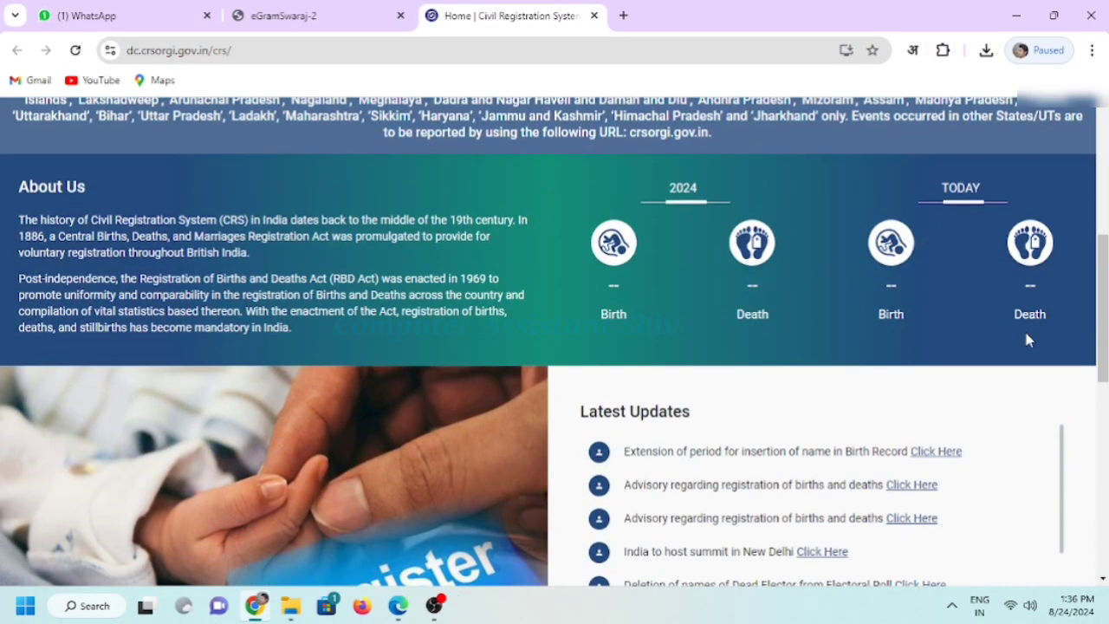
{"action": "scroll", "coordinate": [1028, 340], "scroll_direction": "down", "scroll_amount": 2}
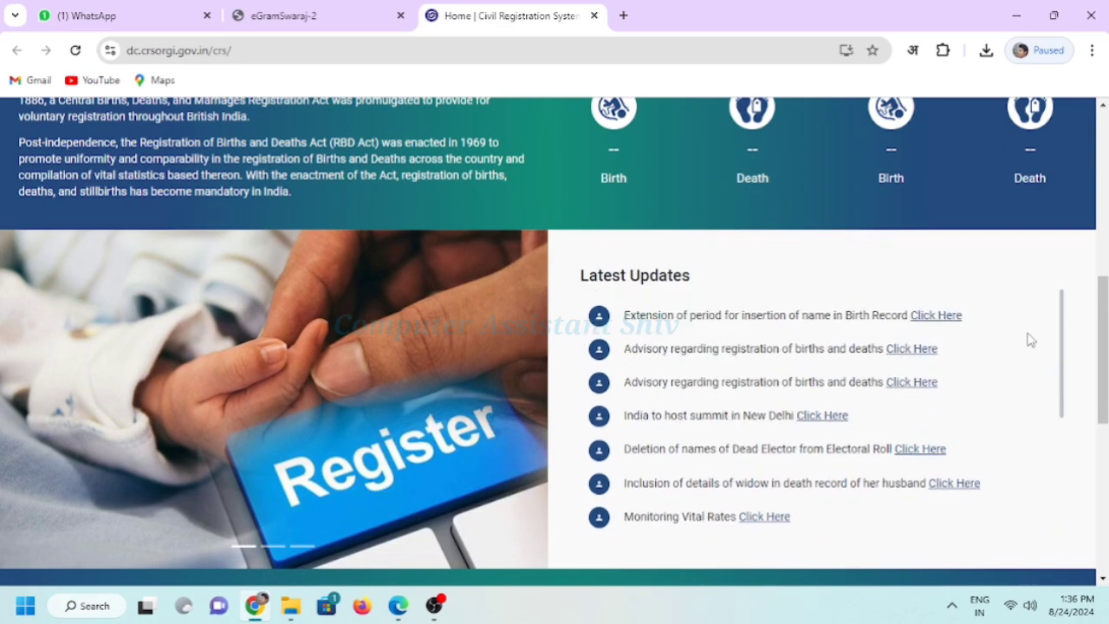
{"action": "scroll", "coordinate": [1056, 305], "scroll_direction": "up", "scroll_amount": 7}
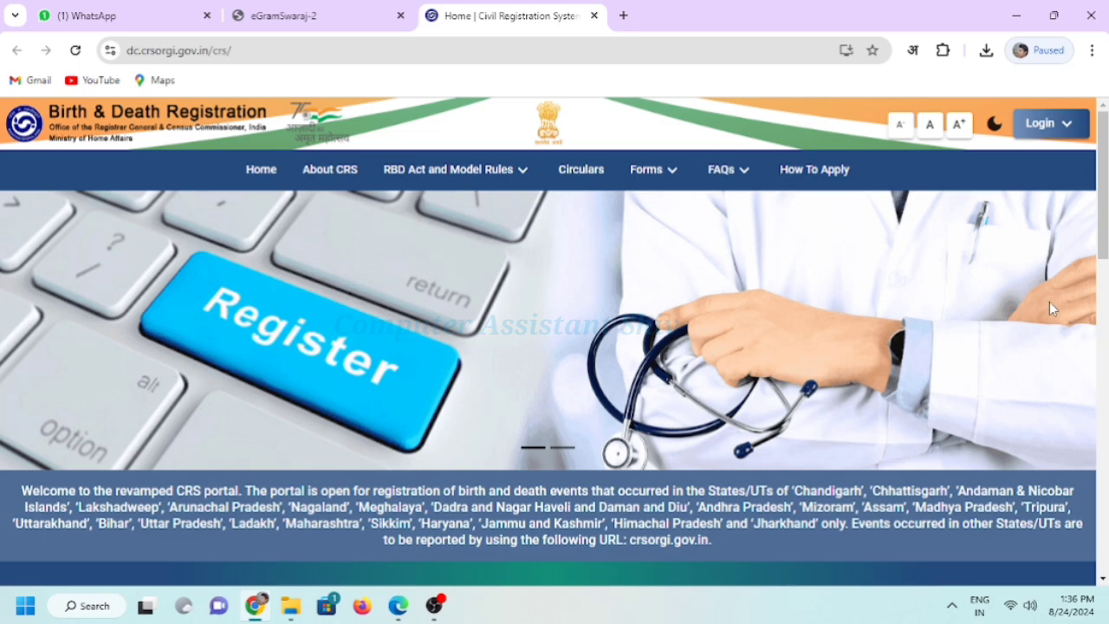
{"action": "left_click", "coordinate": [248, 50]}
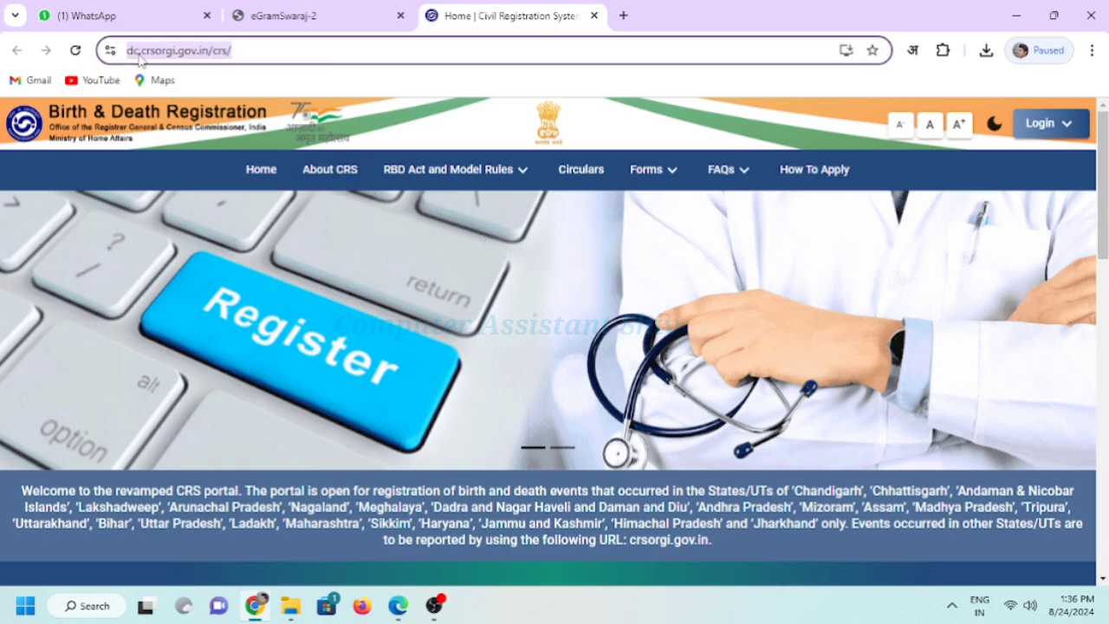
{"action": "left_click", "coordinate": [248, 52]}
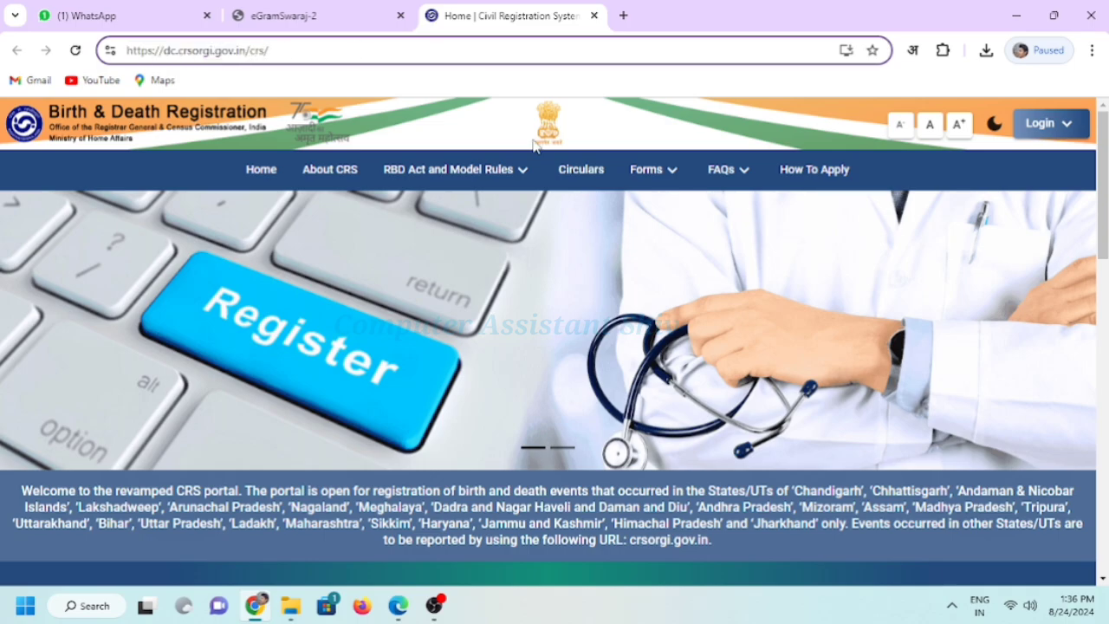
{"action": "scroll", "coordinate": [840, 290], "scroll_direction": "down", "scroll_amount": 5}
{"action": "scroll", "coordinate": [840, 290], "scroll_direction": "up", "scroll_amount": 5}
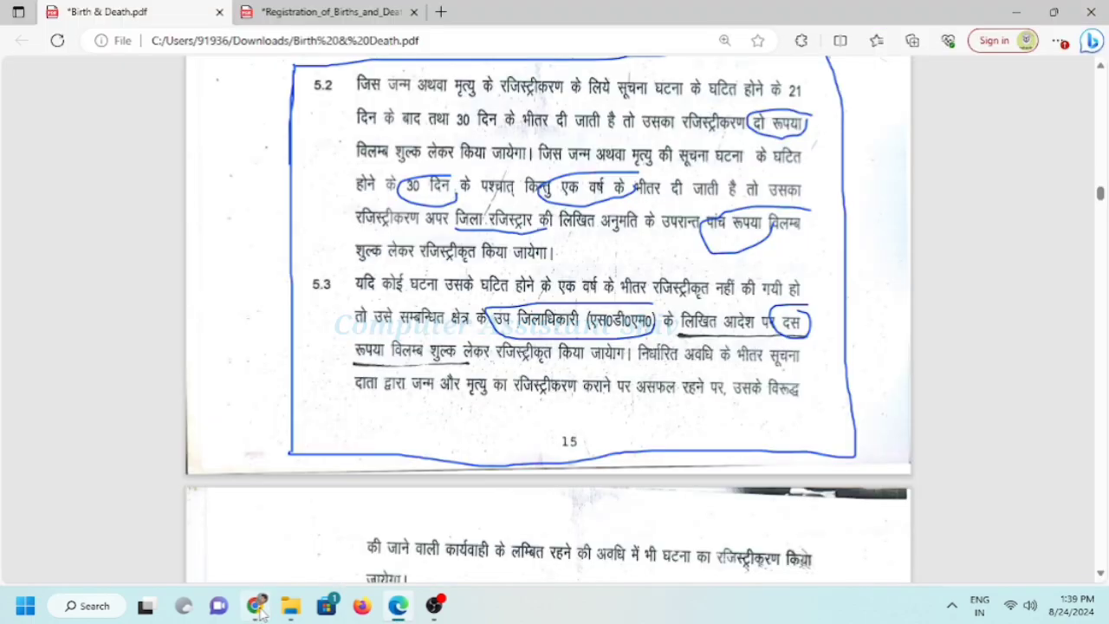
{"action": "left_click", "coordinate": [257, 606]}
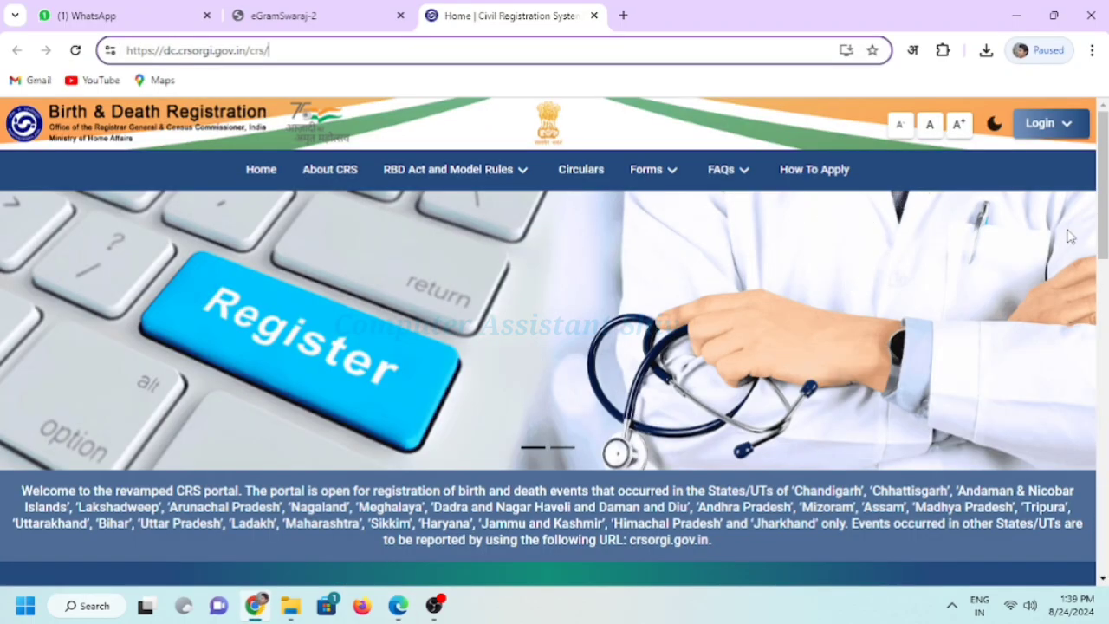